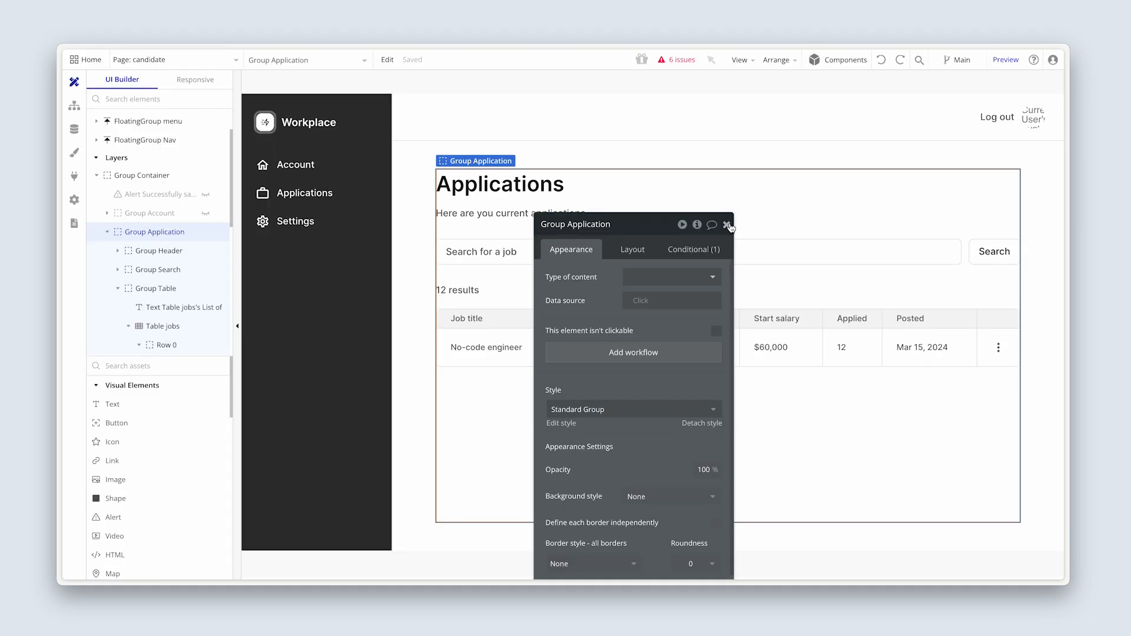
Step: Close the Group Application properties and open the properties of the jobs table on the candidate page
click(729, 222)
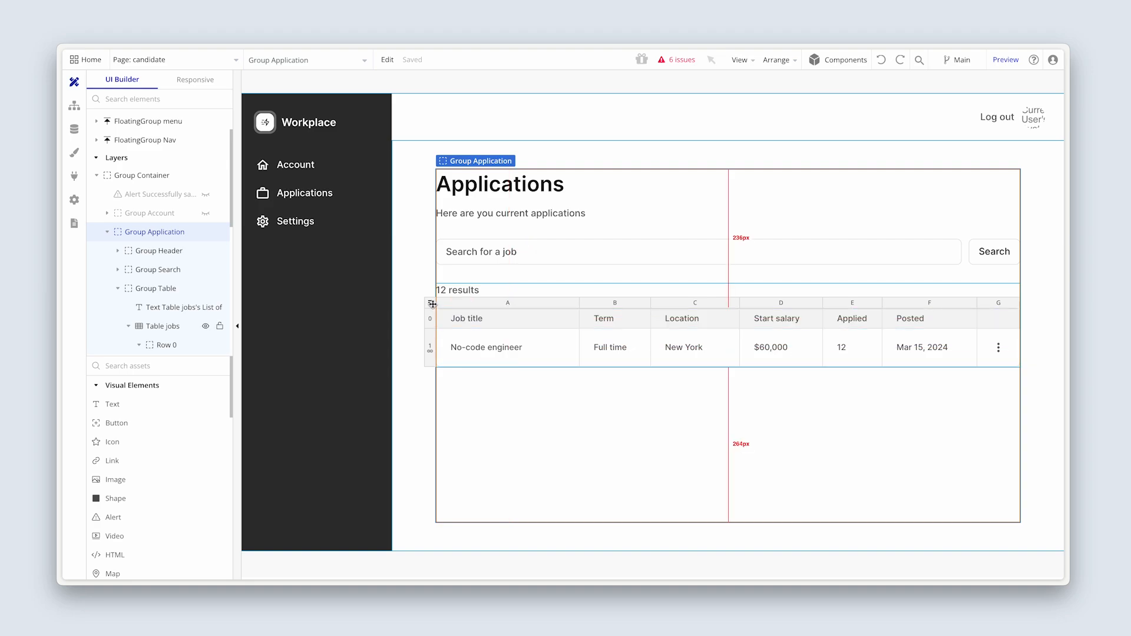
click(431, 303)
double_click(431, 302)
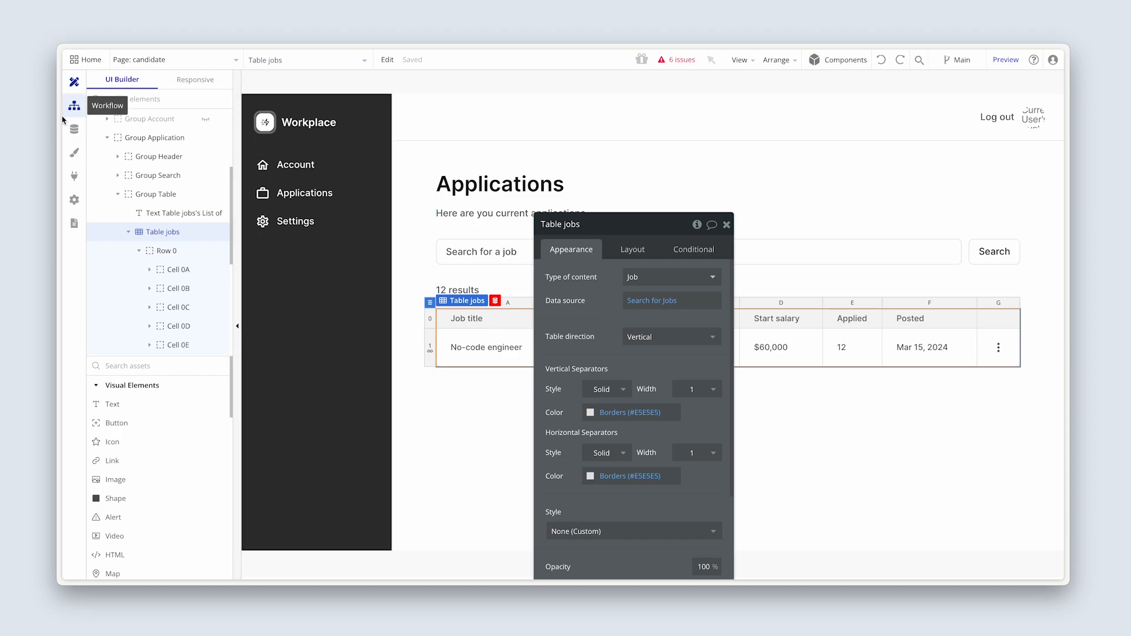
Step: Create a new data type named Application in the app's database
click(73, 130)
click(141, 112)
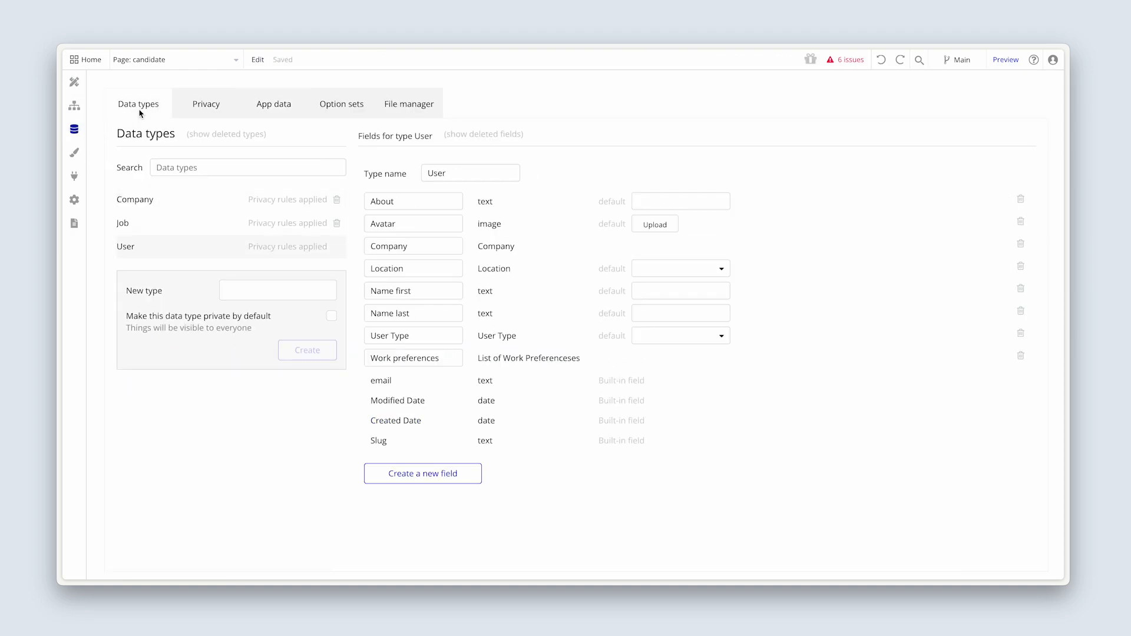
click(242, 291)
text(A)
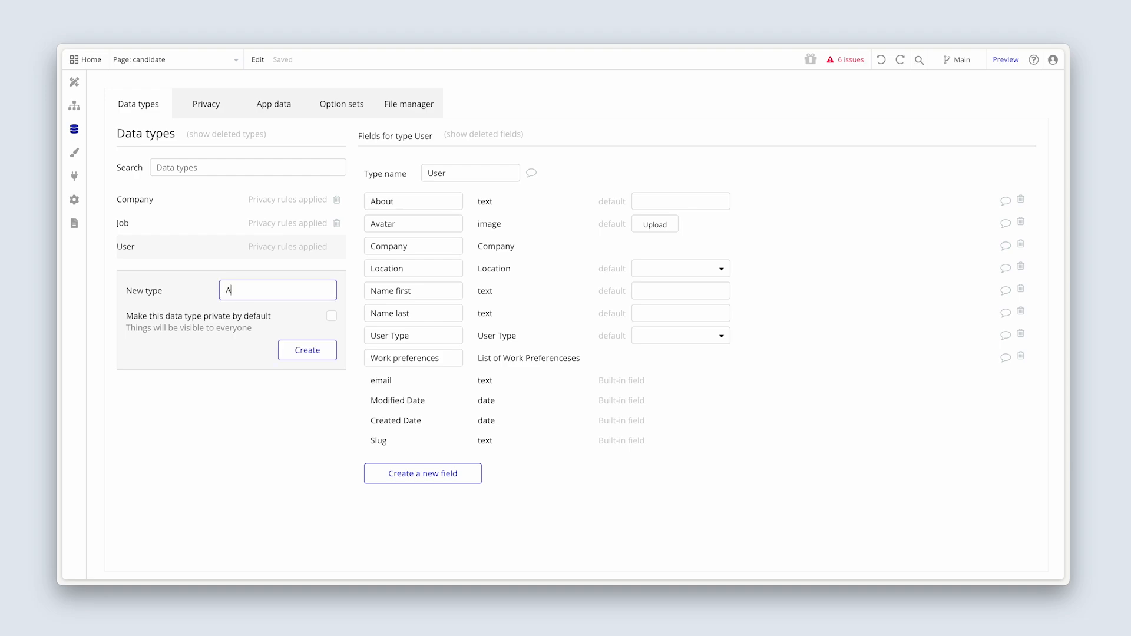
text(pplication)
click(286, 352)
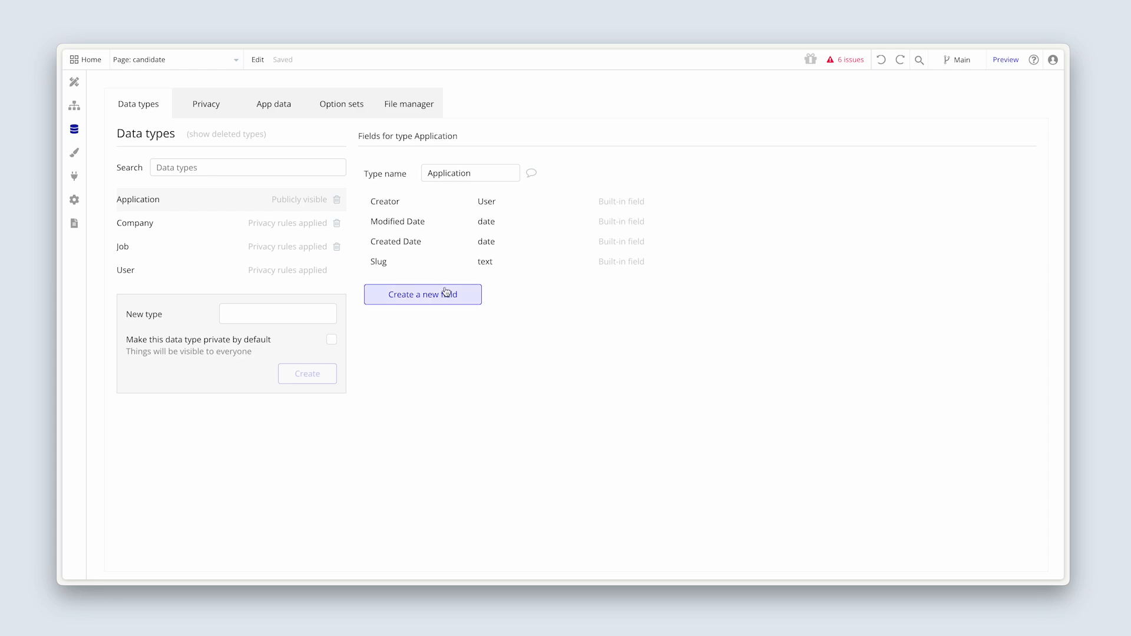
Step: Add a field named Candidate of type User to the Application data type
click(465, 300)
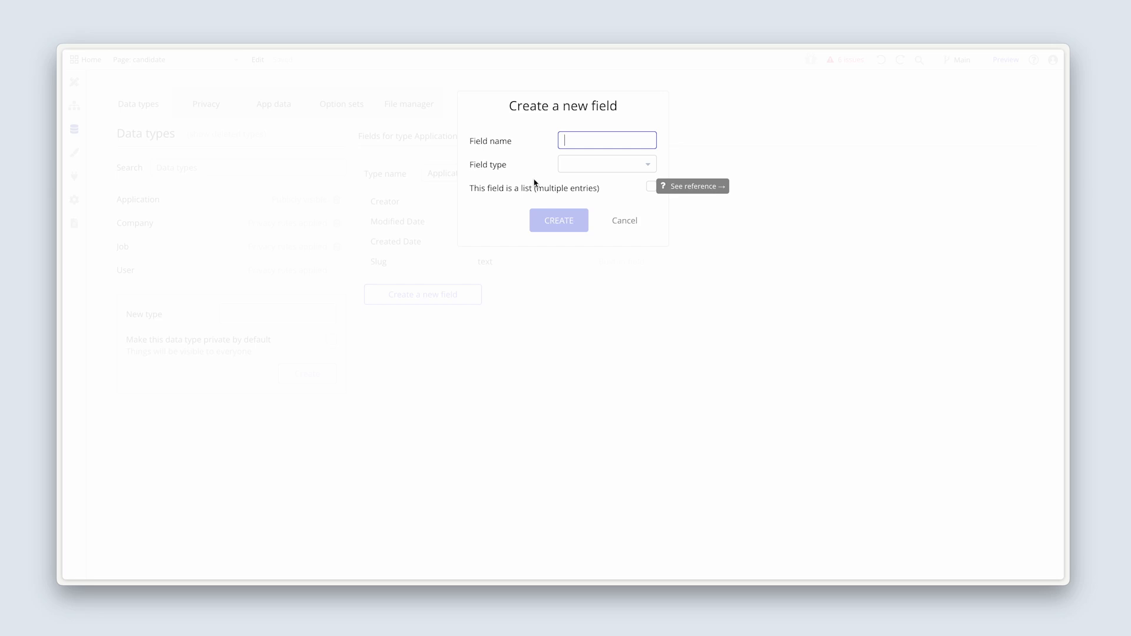
text(Candidate)
click(602, 163)
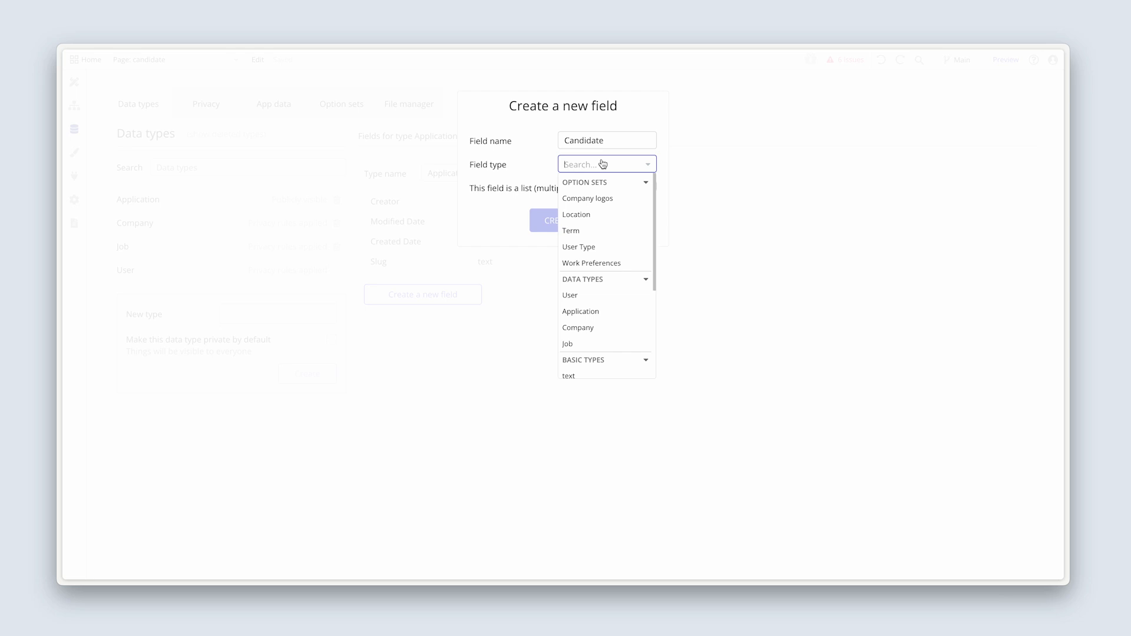
scroll(604, 279, down, 1)
click(604, 276)
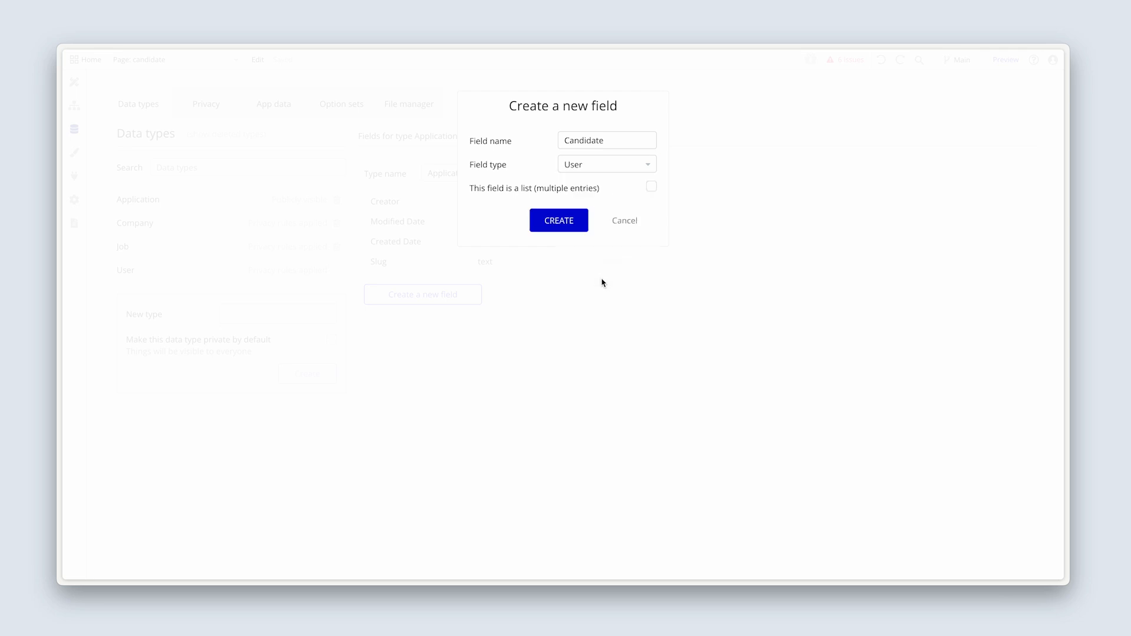
click(580, 225)
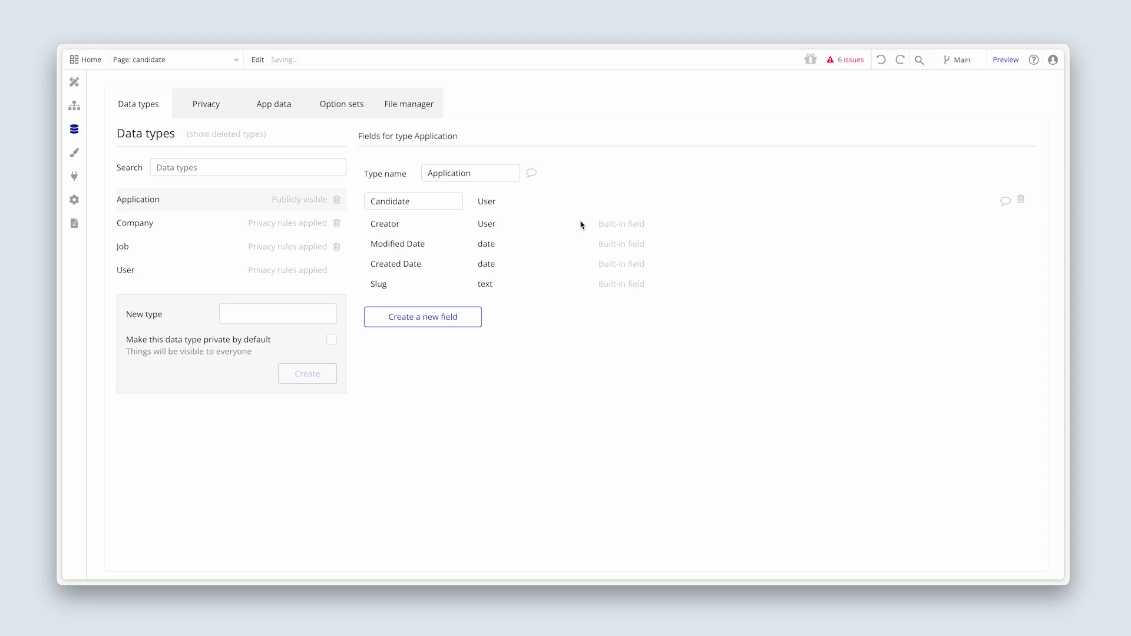
Step: Add a field named Company of type Company to the Application data type
click(472, 318)
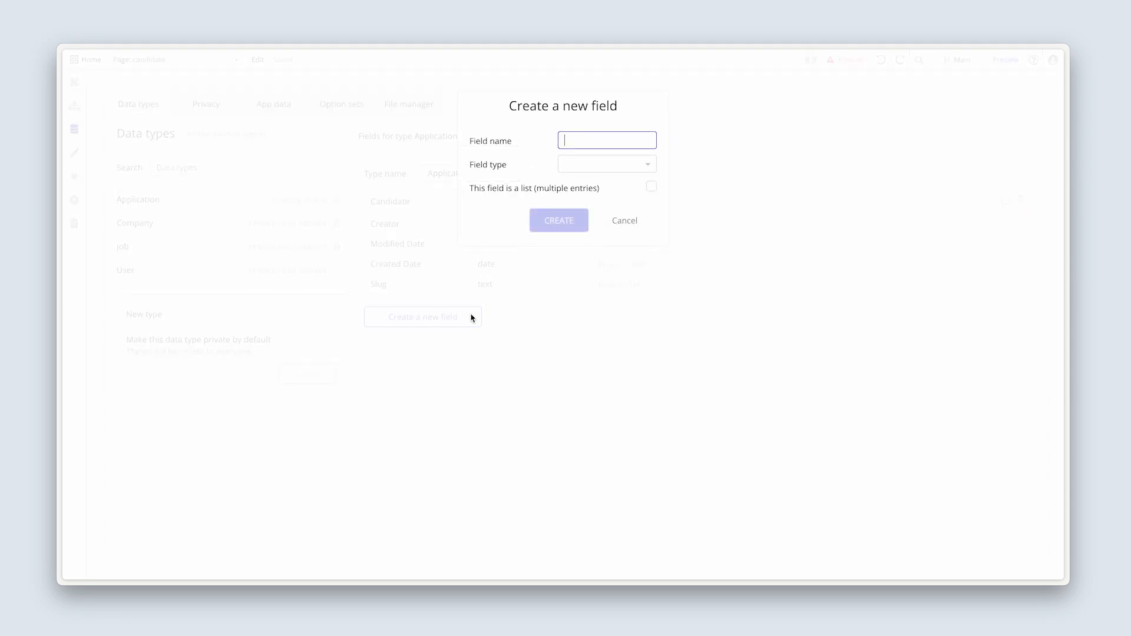
text(Company)
click(584, 165)
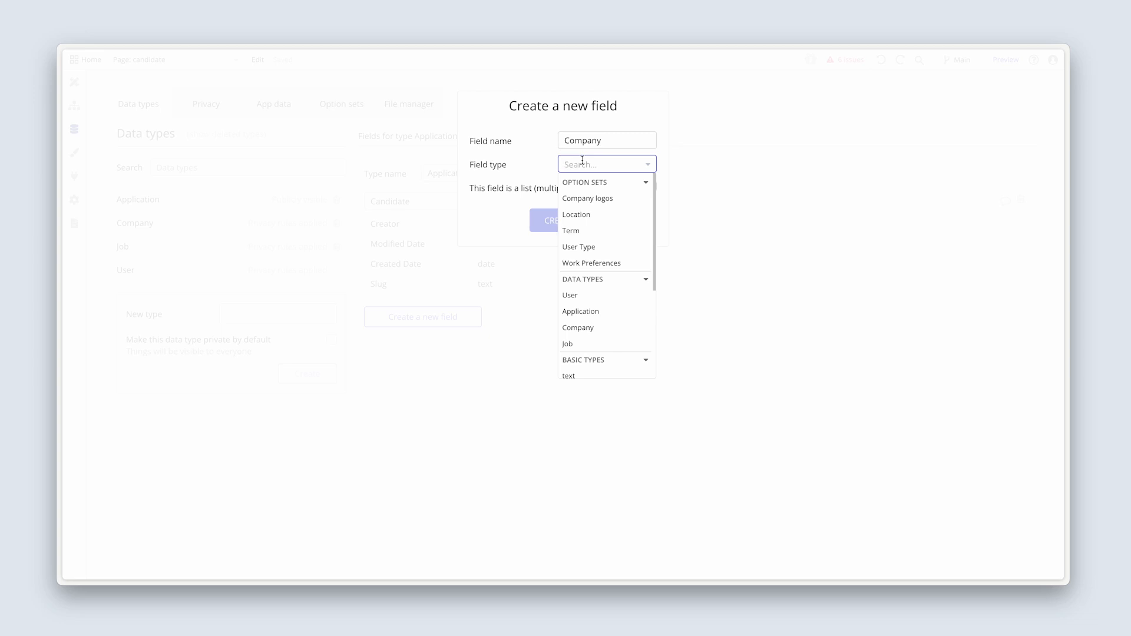
text(compa)
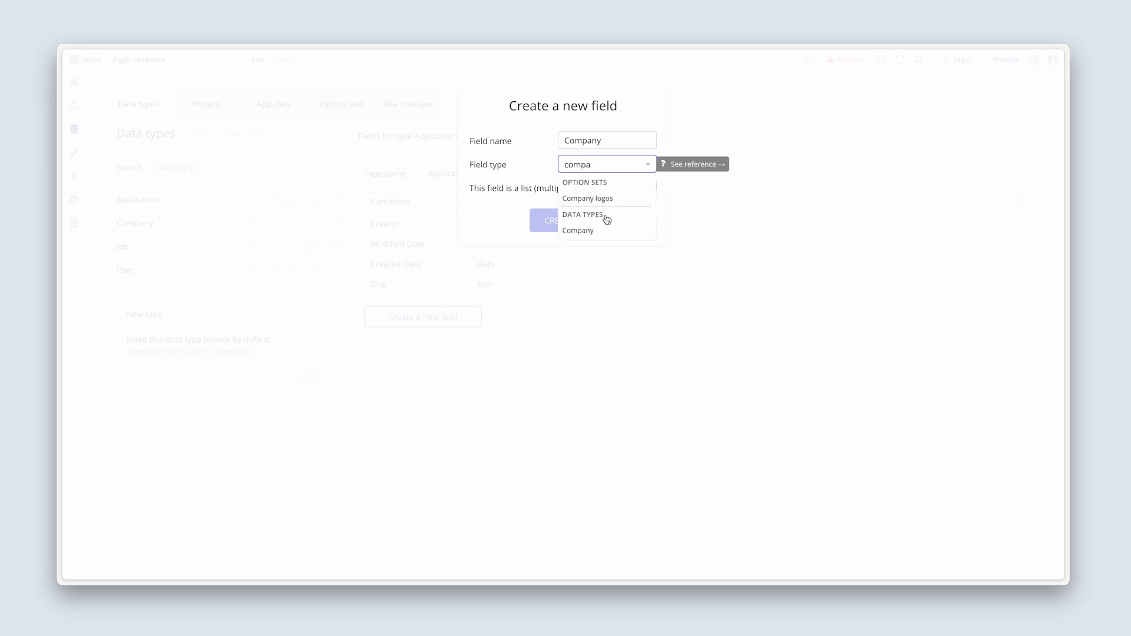
click(609, 231)
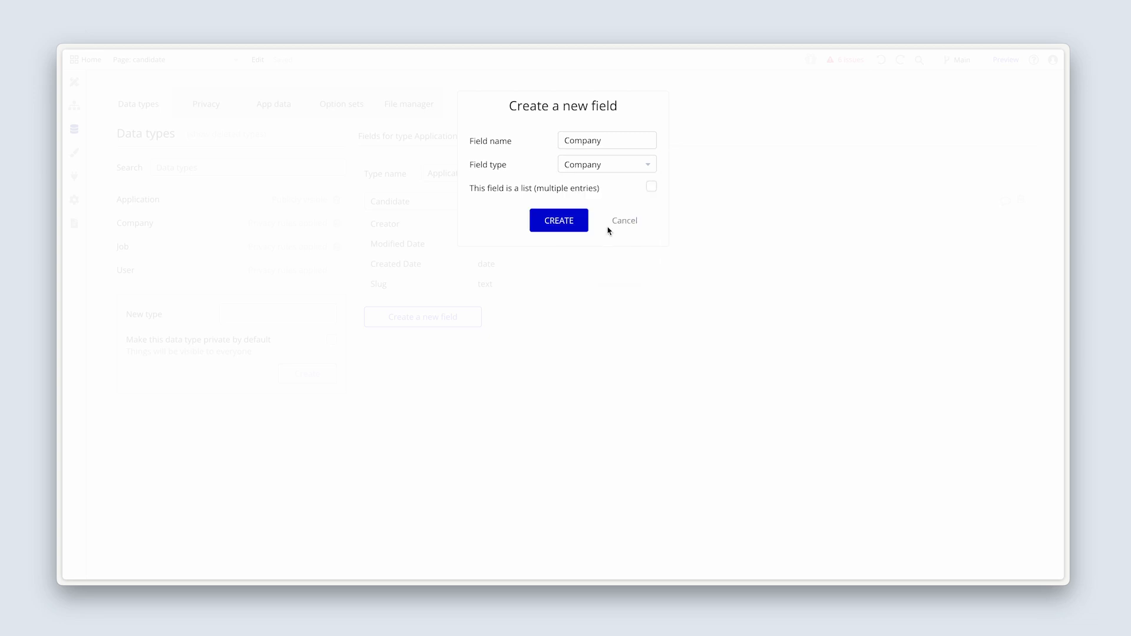
click(537, 224)
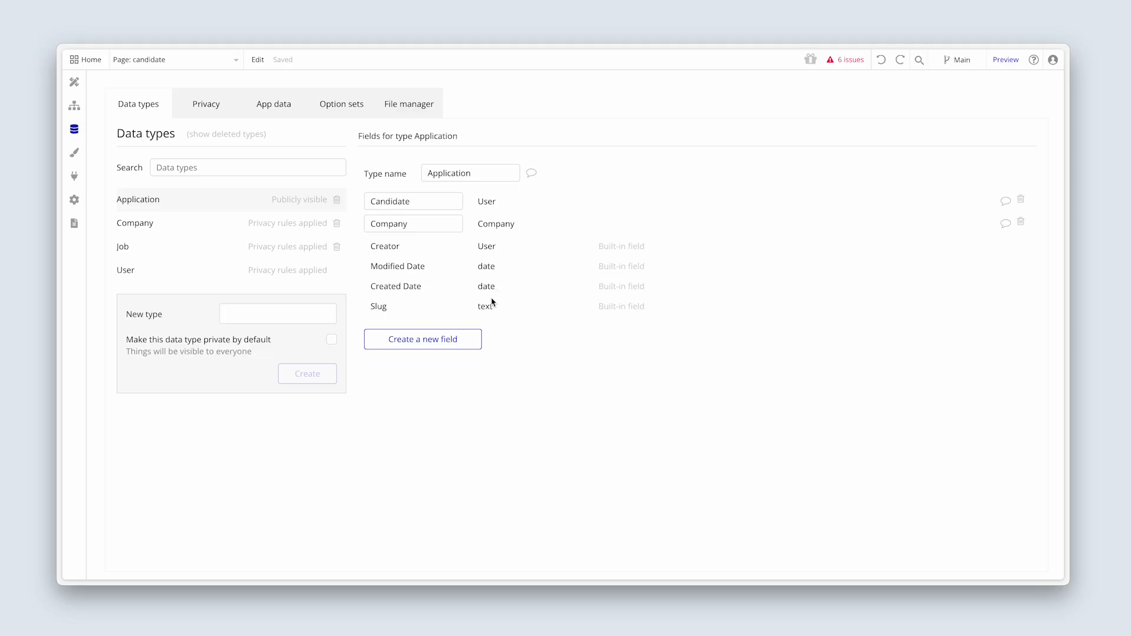
Step: Add a field named Cover note of type text to the Application data type
click(475, 343)
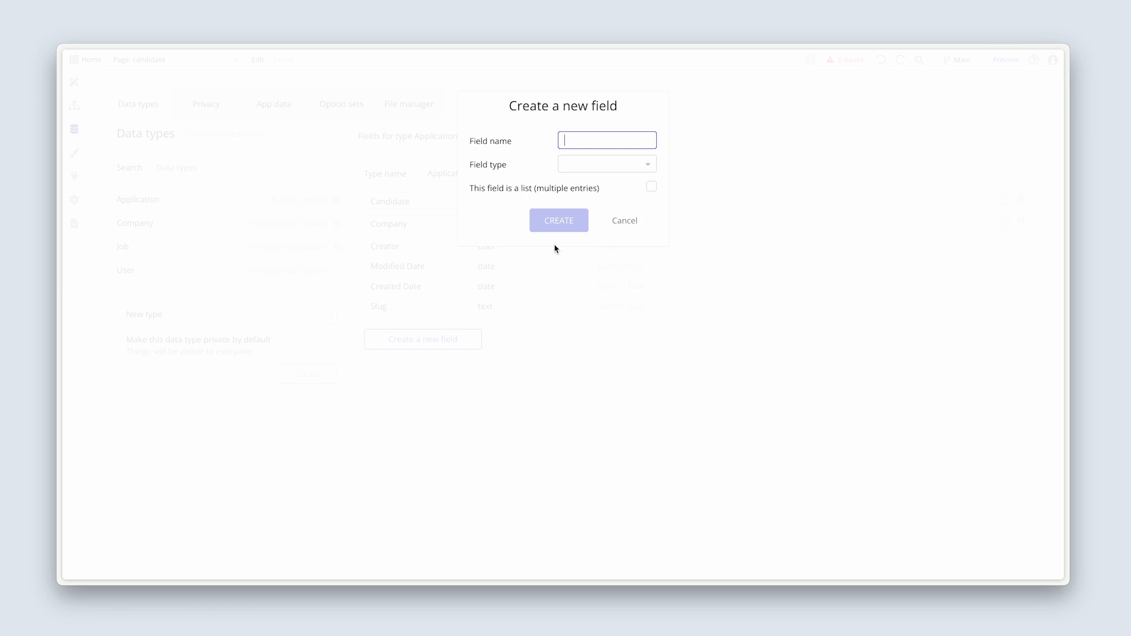
text(Cover note)
click(619, 168)
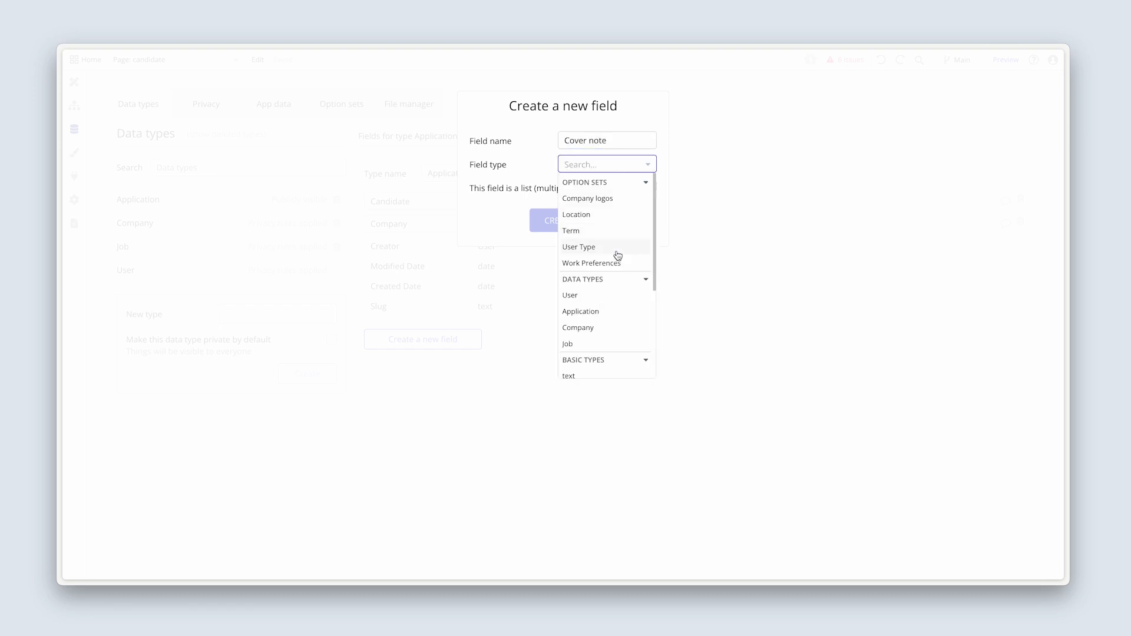
scroll(618, 304, down, 1)
scroll(617, 304, down, 1)
click(606, 320)
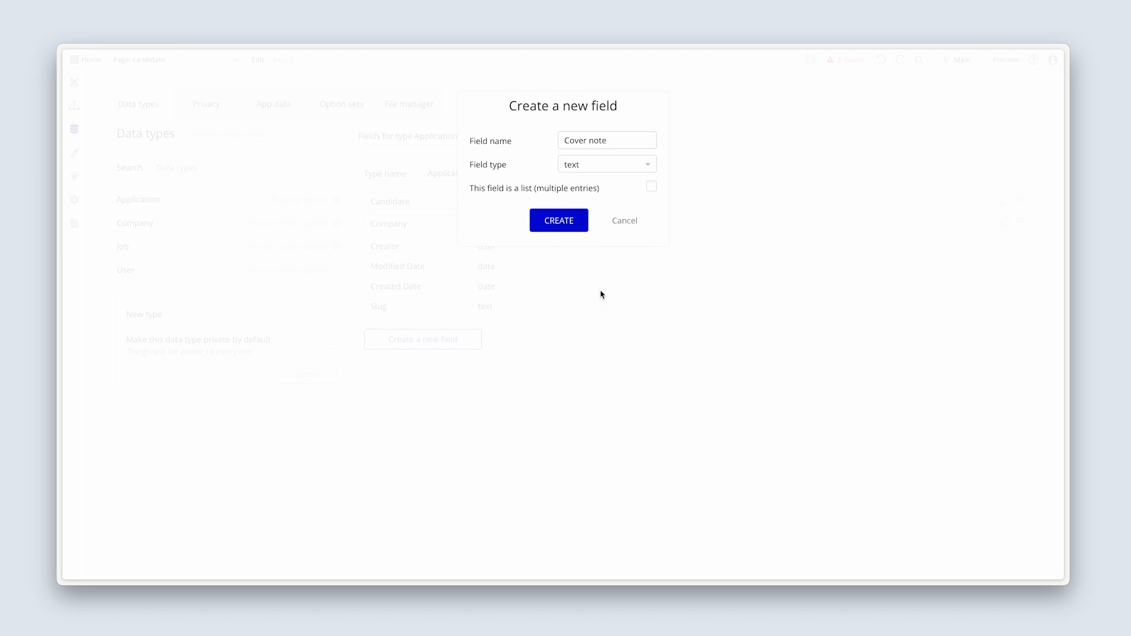
click(581, 223)
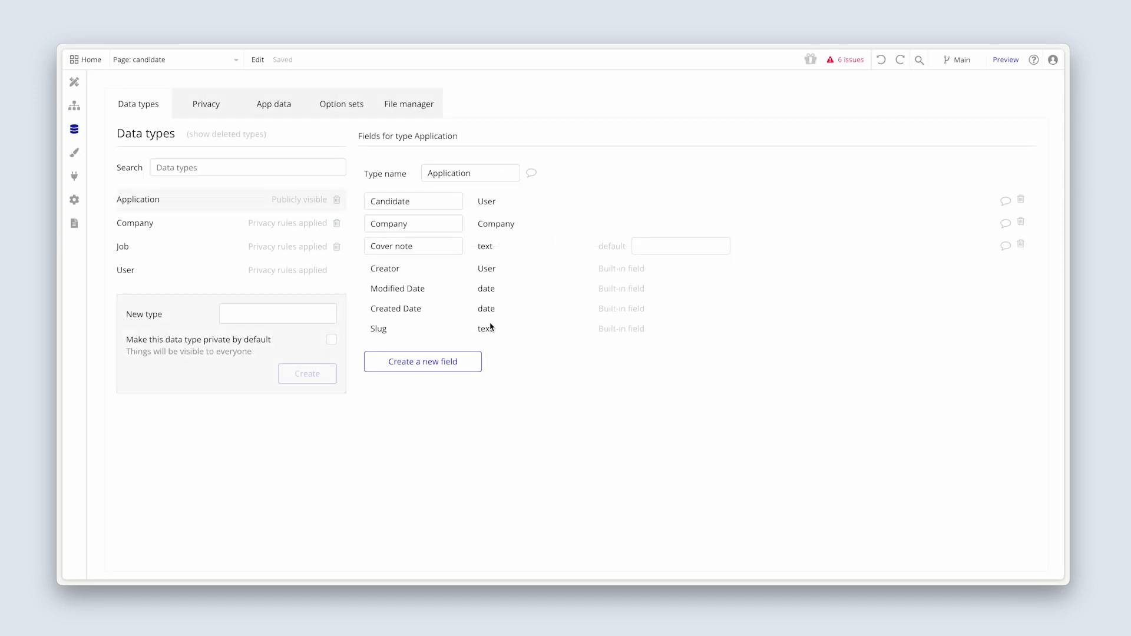
Step: Add a field named Job of type Job to the Application data type
click(469, 369)
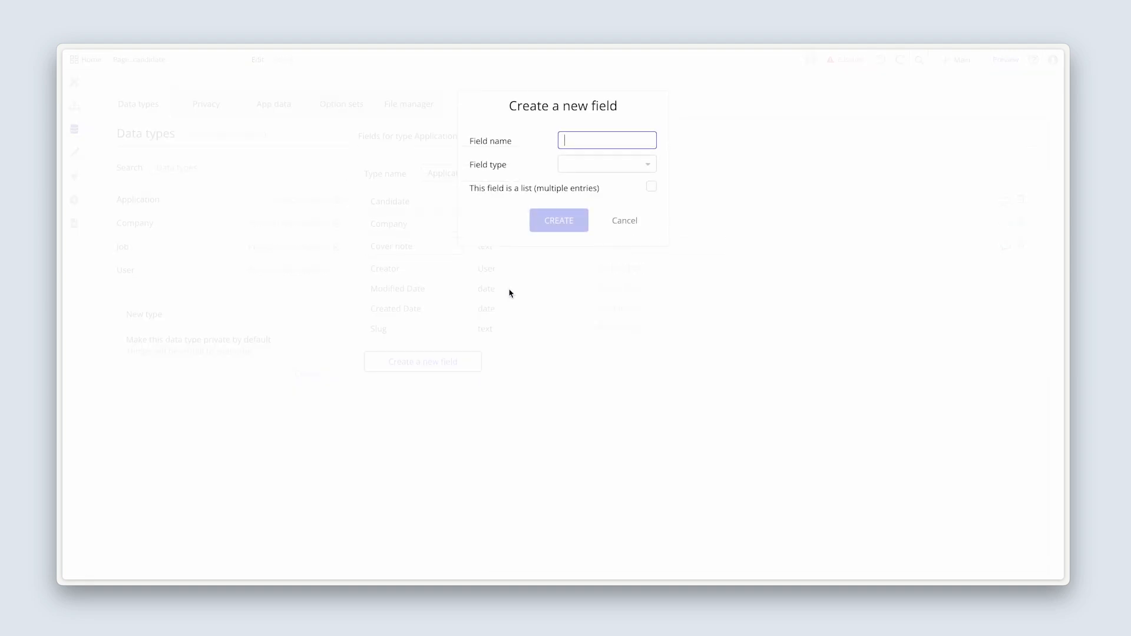
text(Job)
click(607, 166)
click(605, 344)
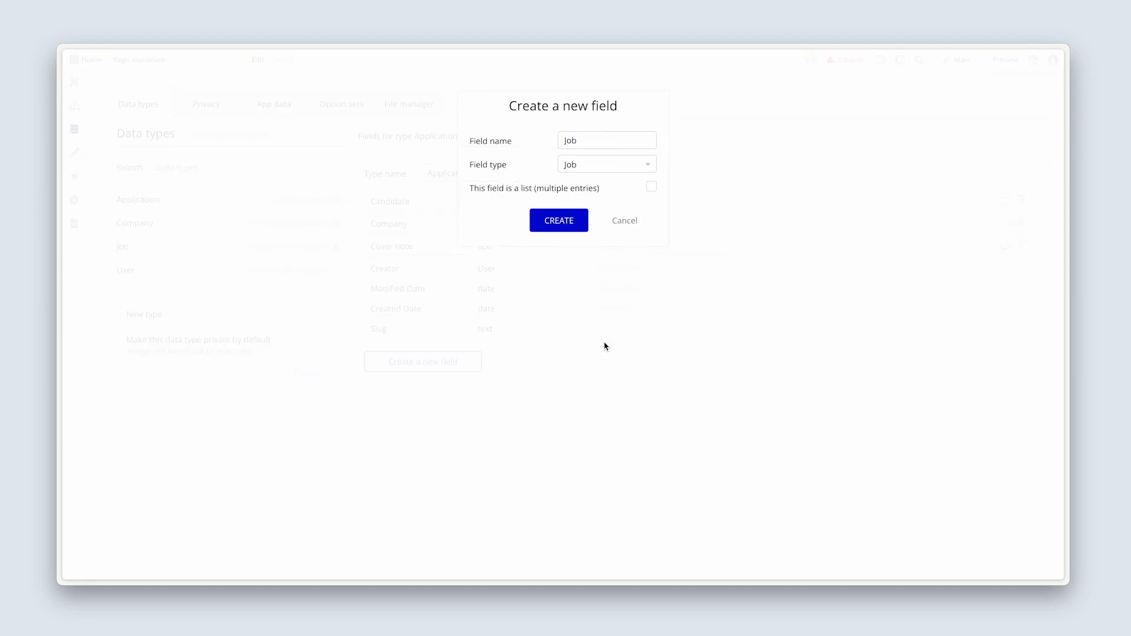
click(558, 220)
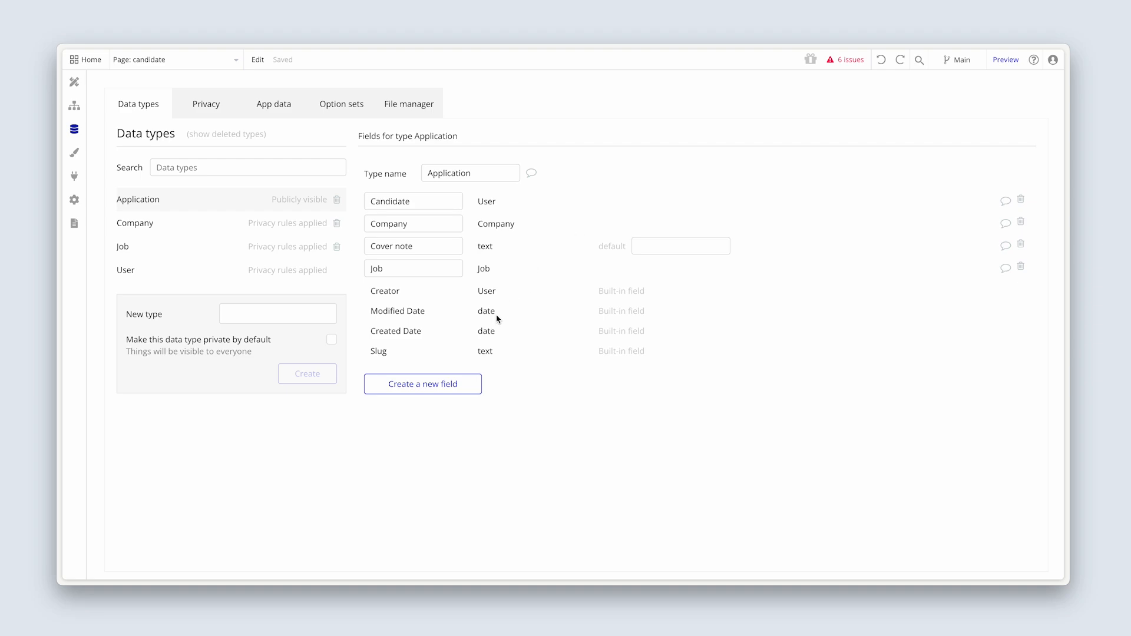
Step: Add a field named Shortlisted of type yes / no to the Application data type
click(467, 383)
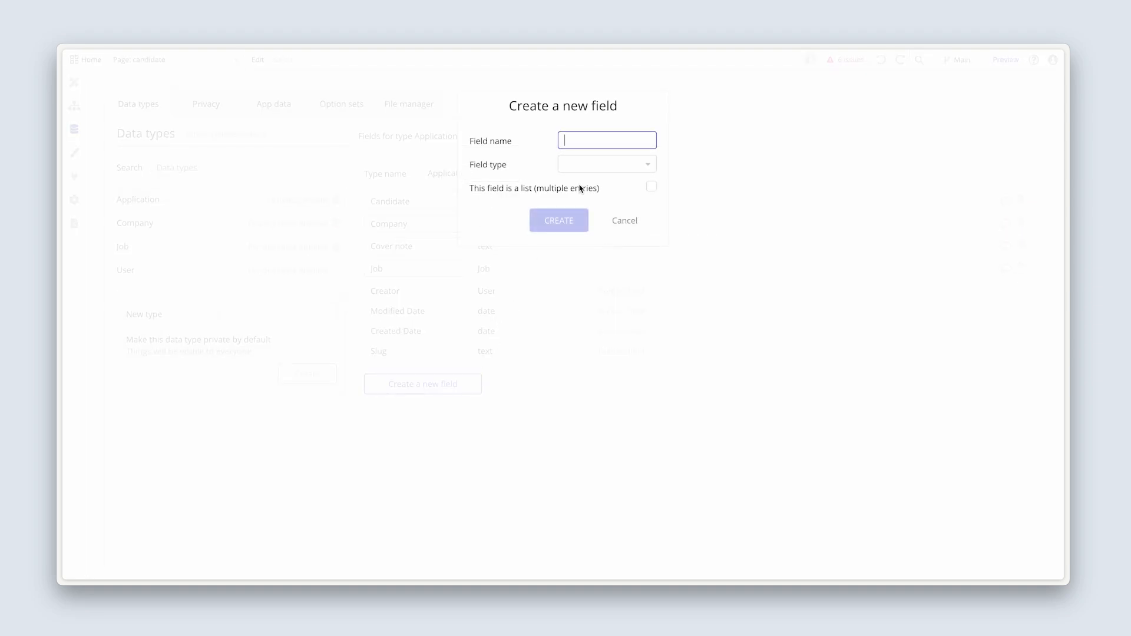
text(Shortlisted)
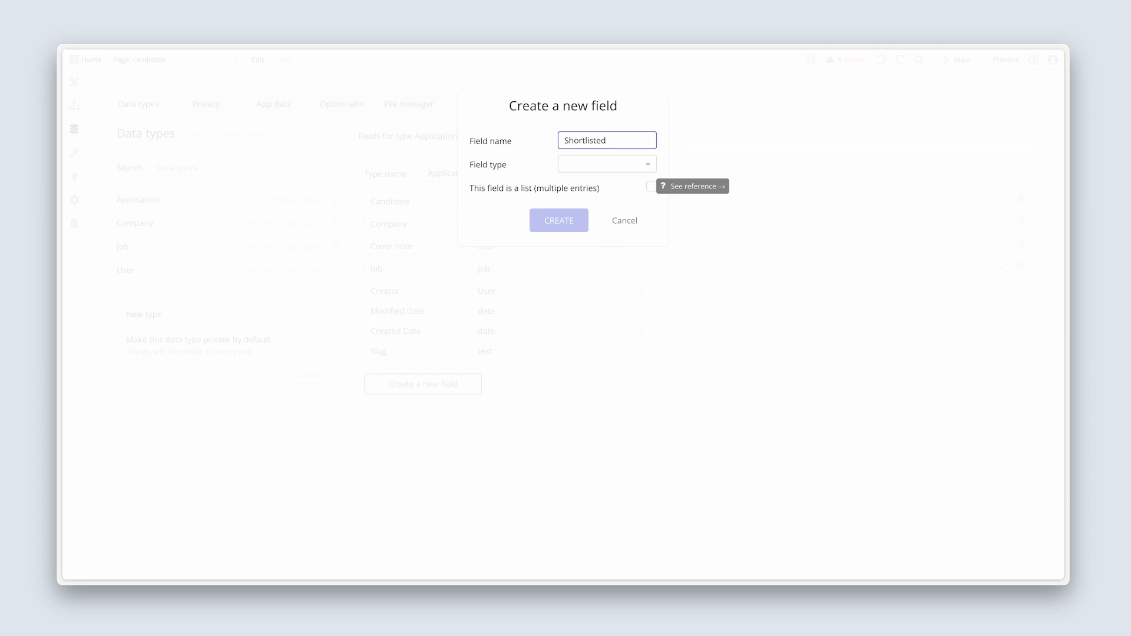
click(583, 167)
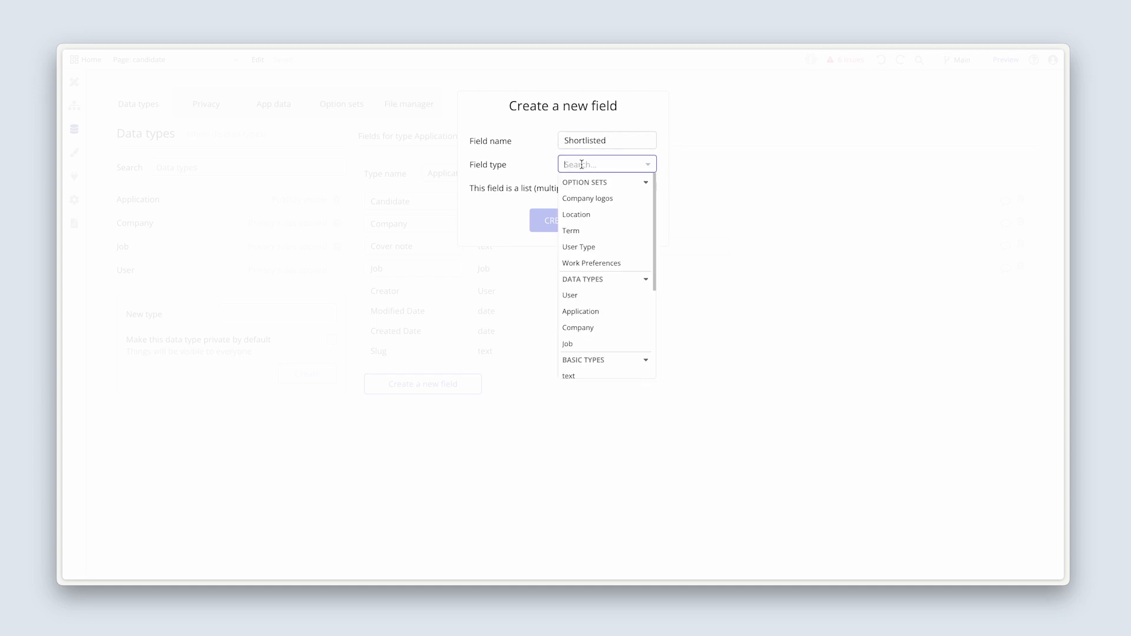
scroll(612, 255, down, 5)
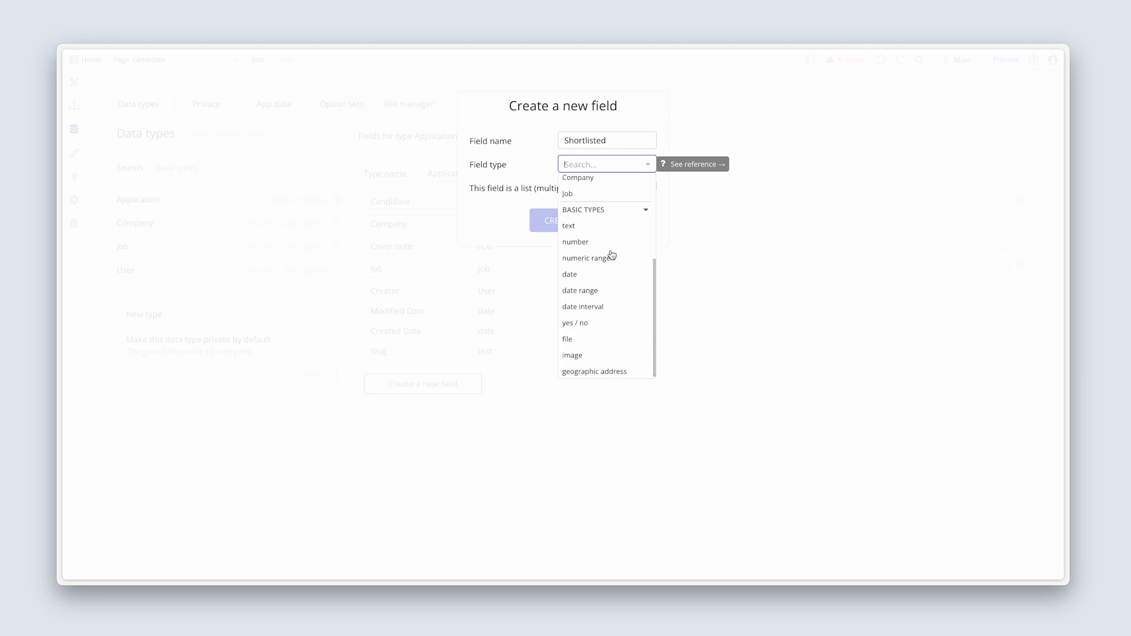
click(611, 324)
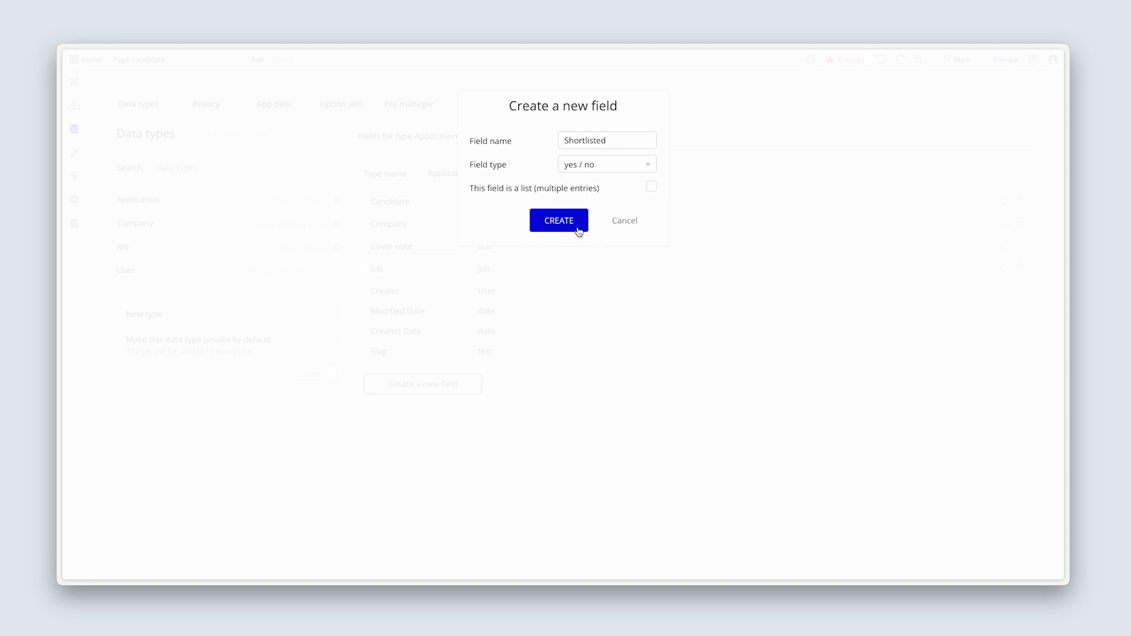
click(579, 229)
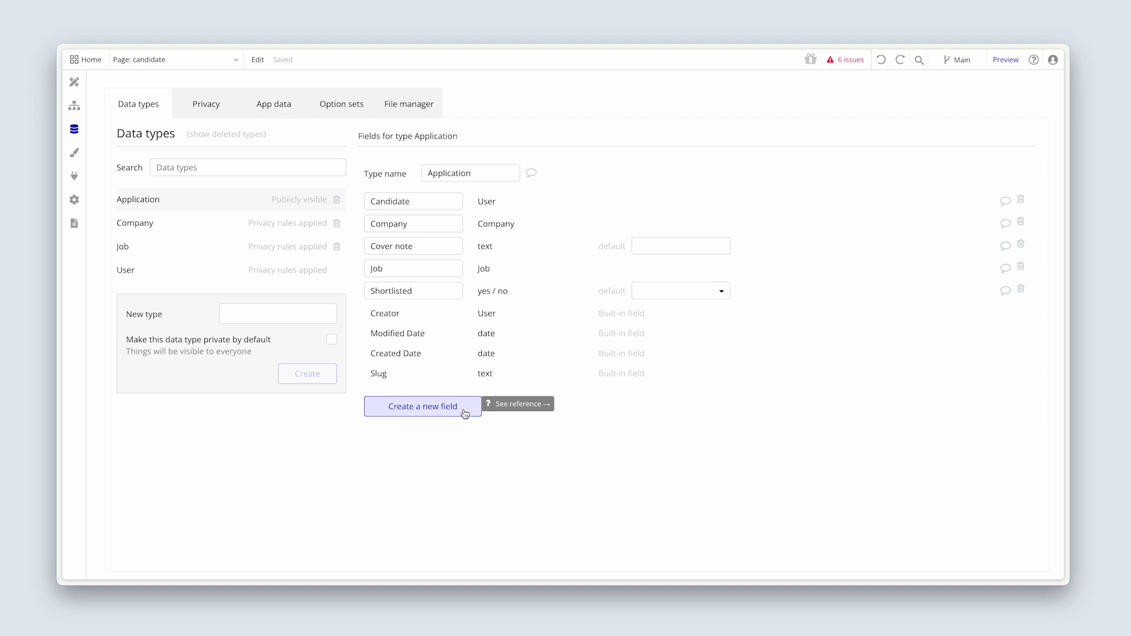
Step: Create a new option set named Application status
click(348, 109)
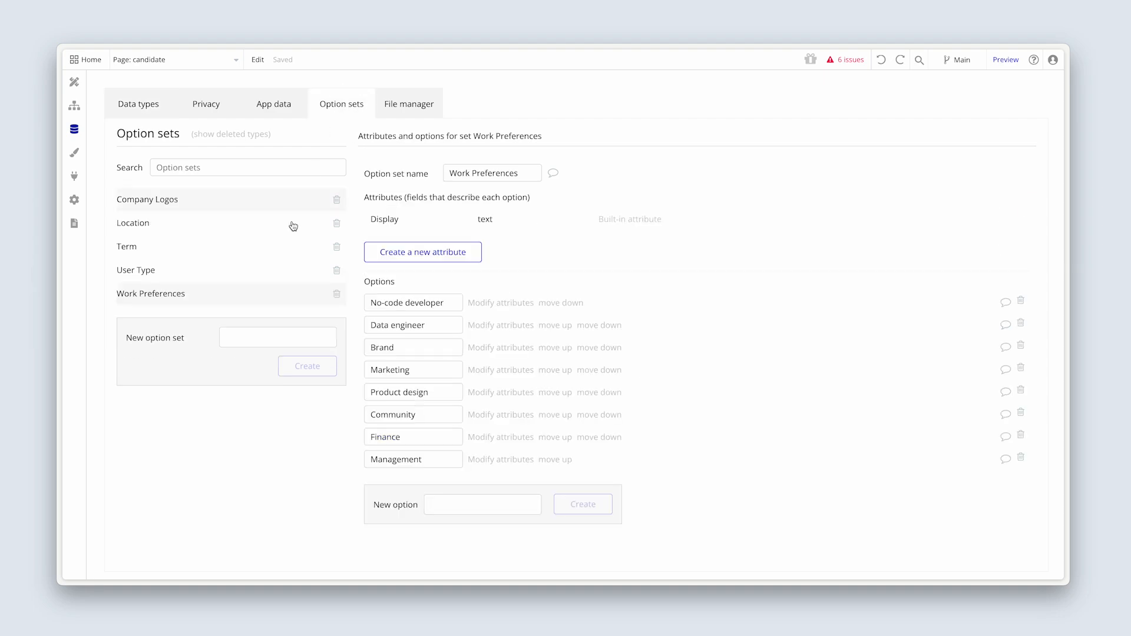
click(258, 343)
text(A)
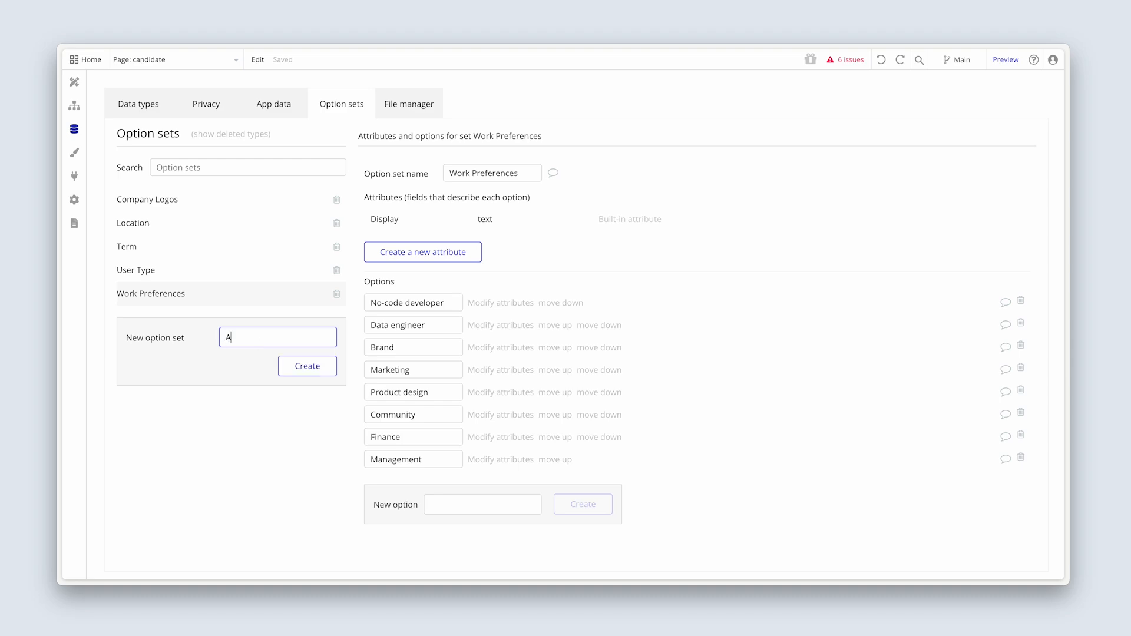
text(pplication status)
click(293, 368)
Step: Add the options Pending, Successful and Declined to the Application status option set
click(443, 322)
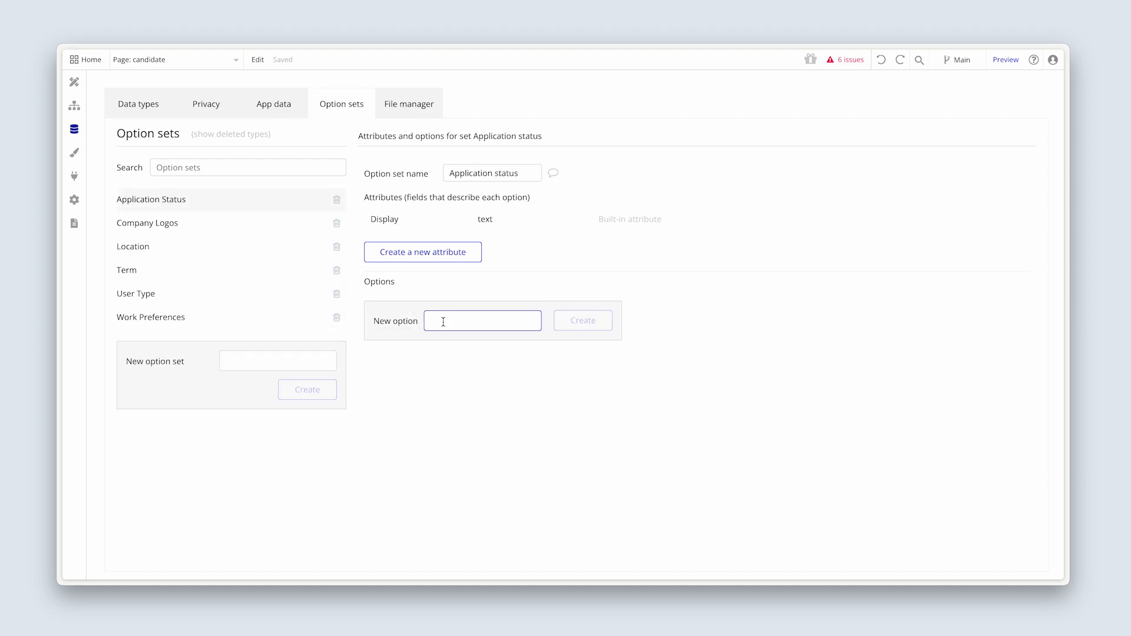
text(Pending)
click(566, 321)
click(503, 347)
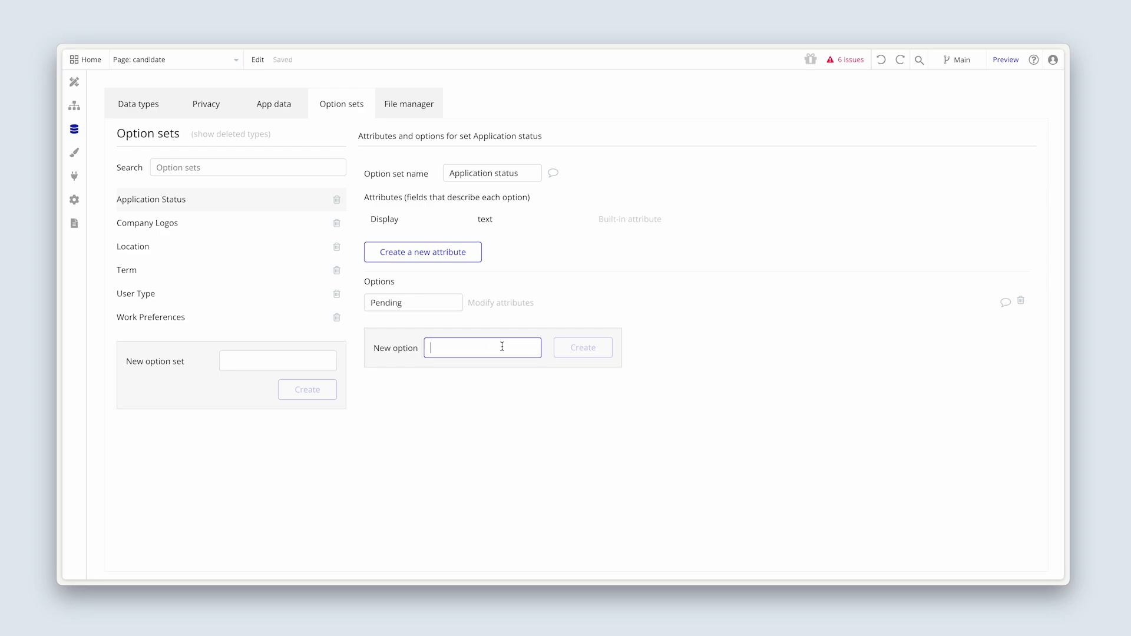
text(Successful)
click(573, 347)
click(509, 369)
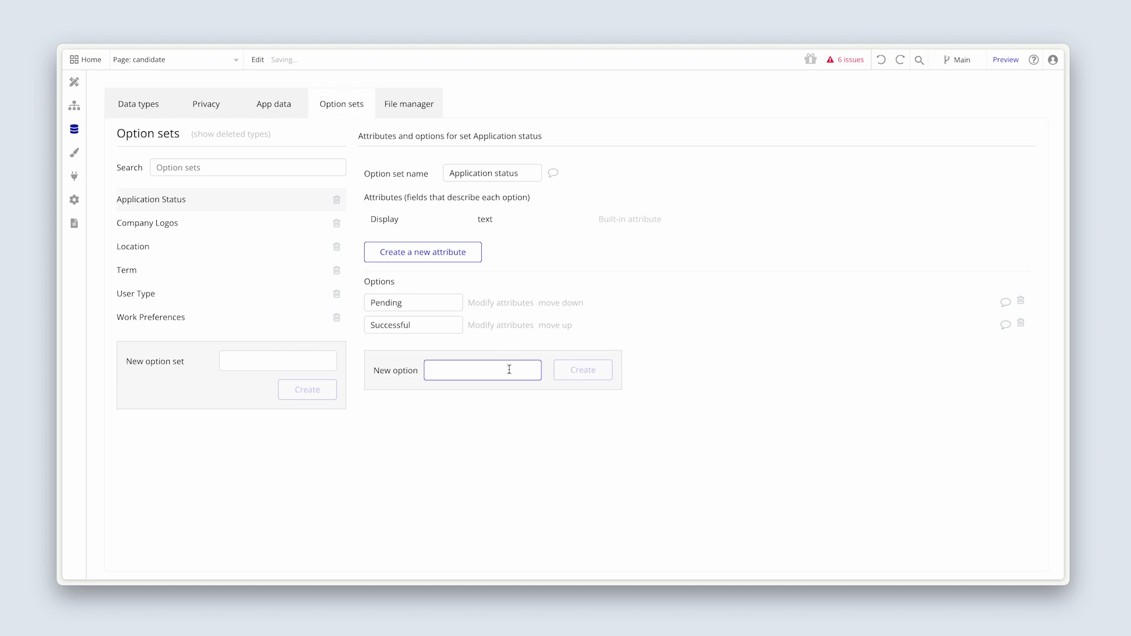
text(Declined)
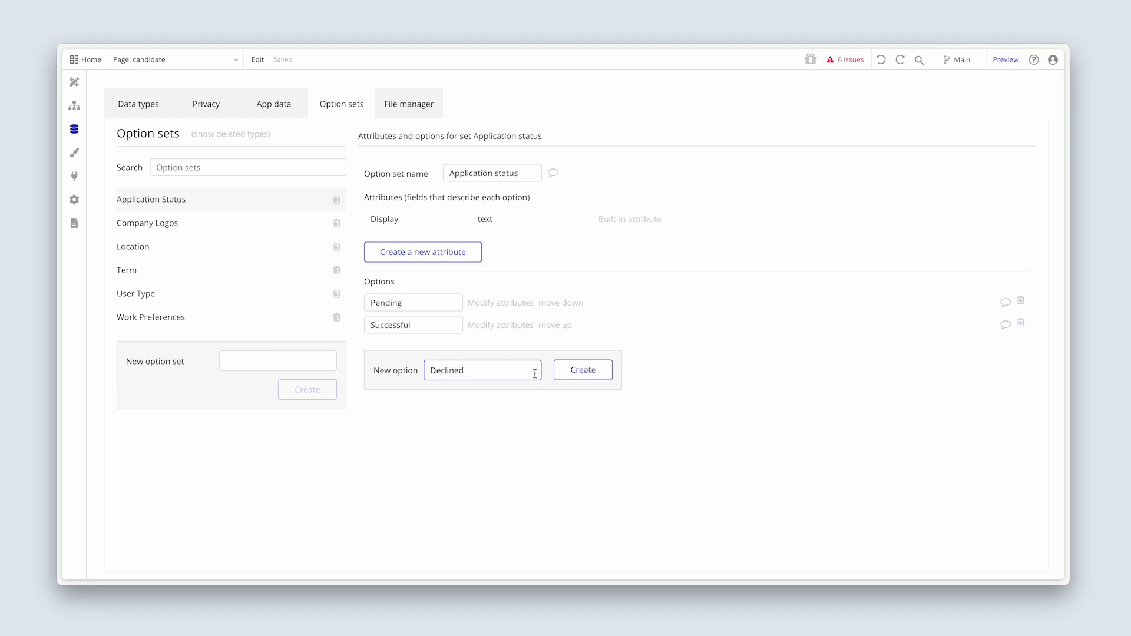
click(570, 372)
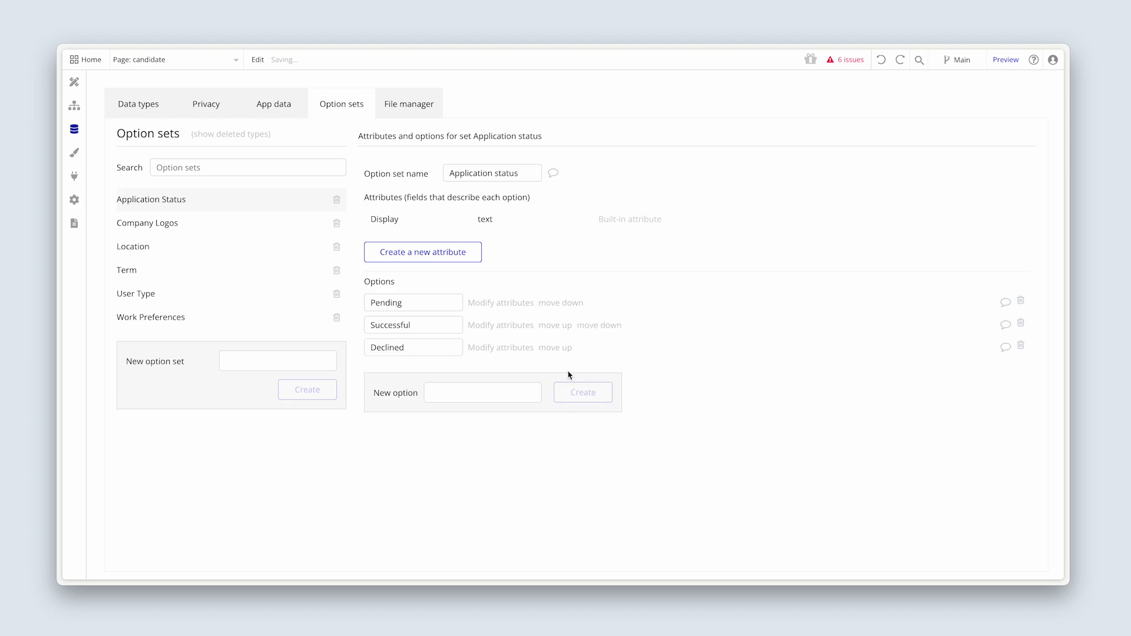
Step: Return to the candidate page design and set the jobs table's type of content to Application
click(75, 83)
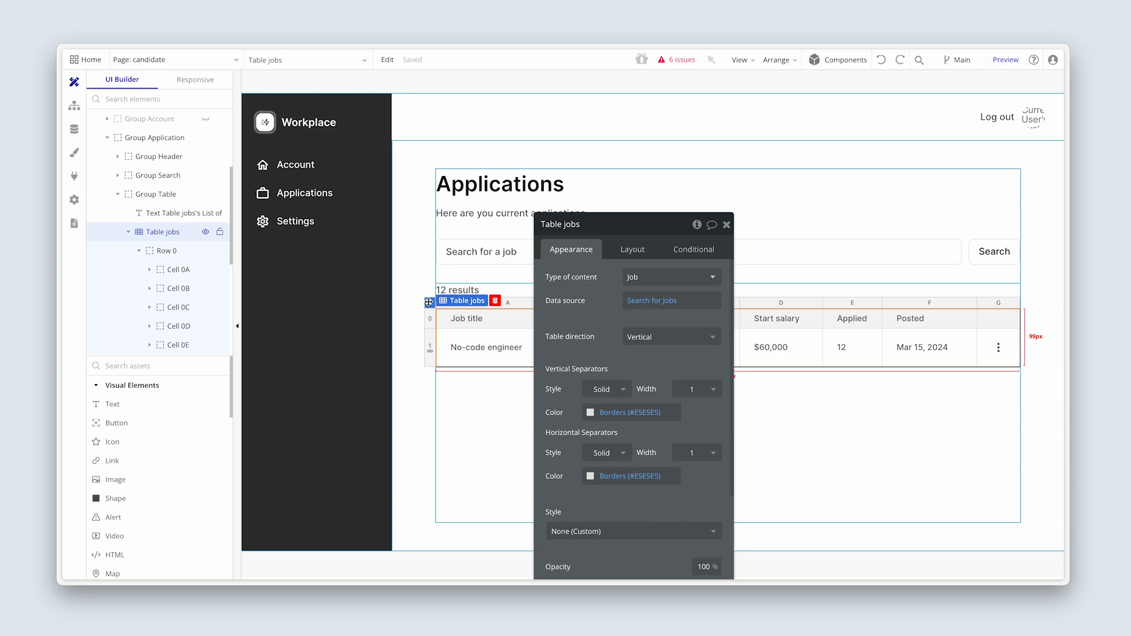
drag(595, 306, 560, 291)
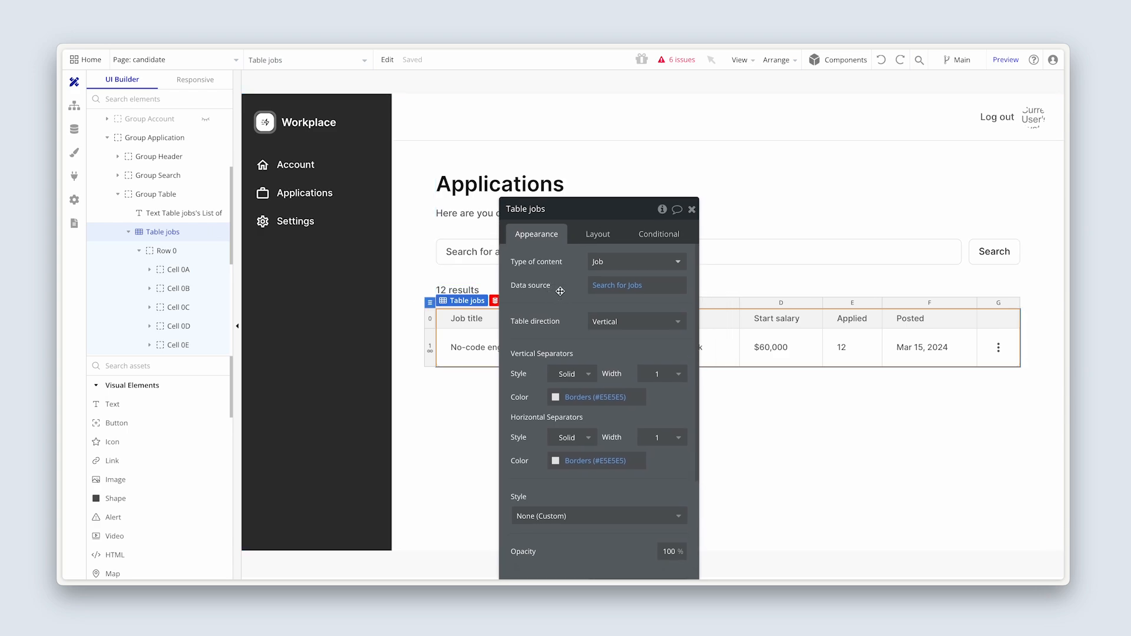
click(628, 263)
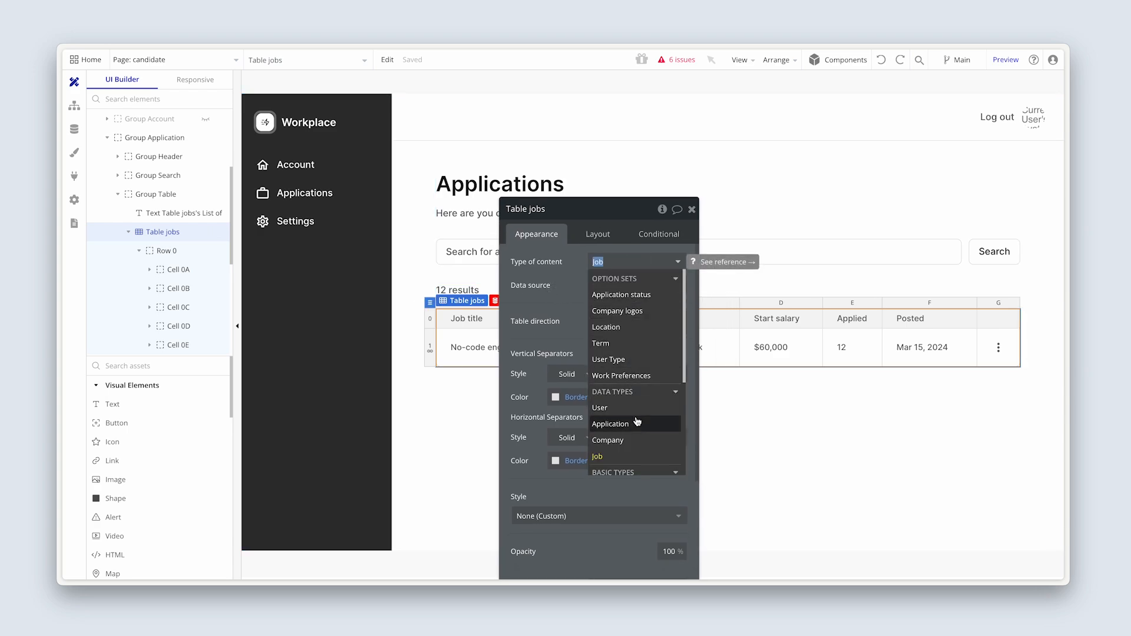
click(611, 423)
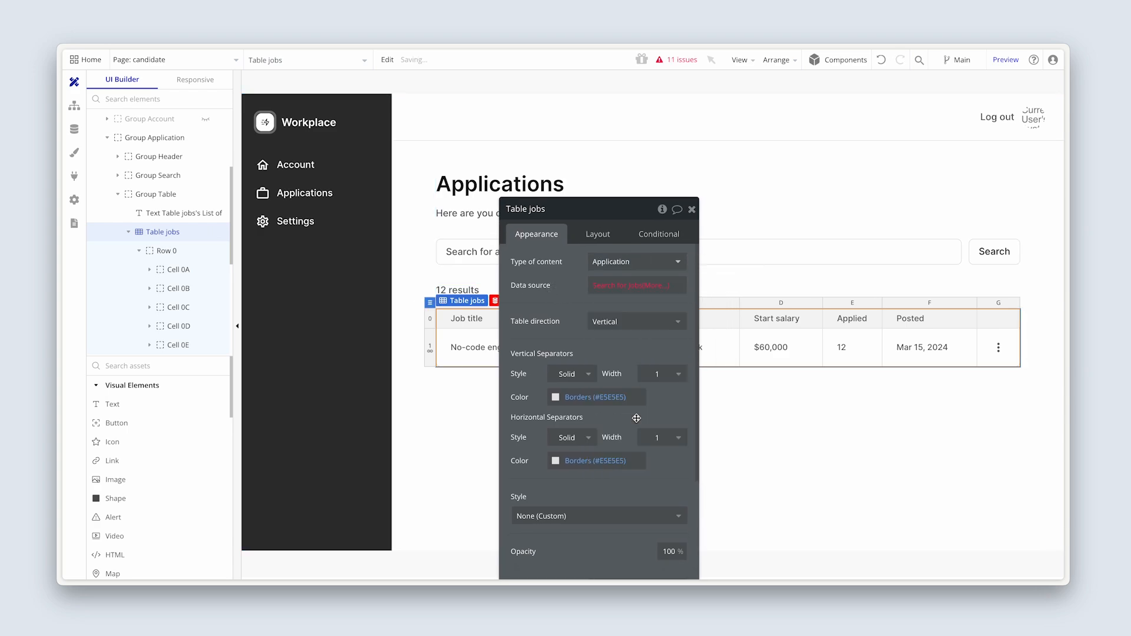
Step: Remove both constraints from the jobs table's data source search and change its type to Application
click(606, 288)
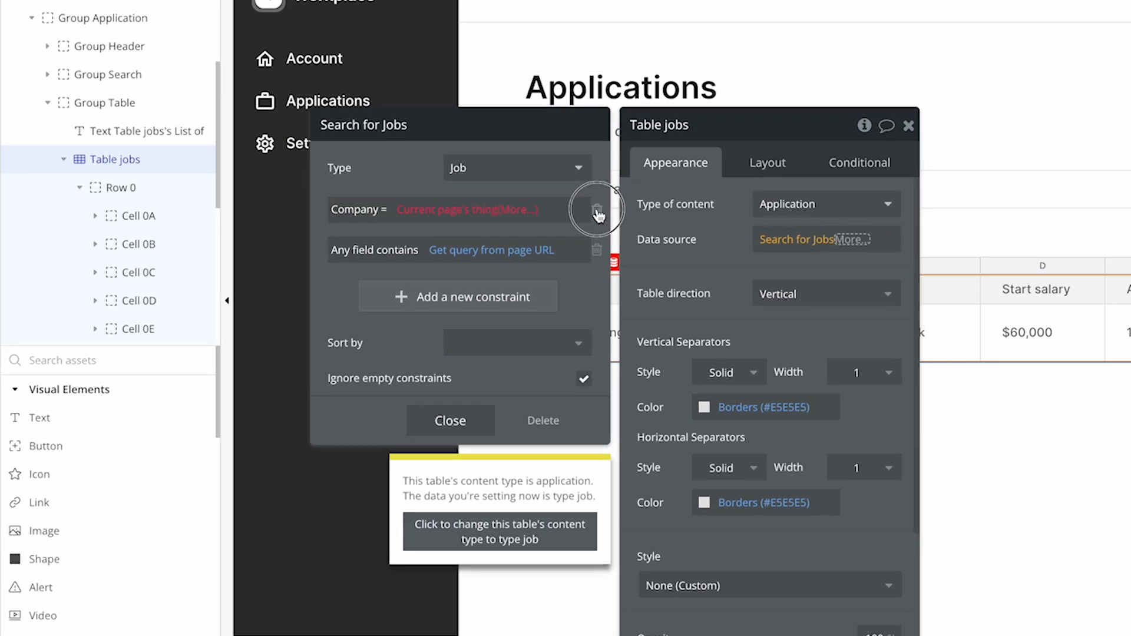
click(597, 213)
click(596, 210)
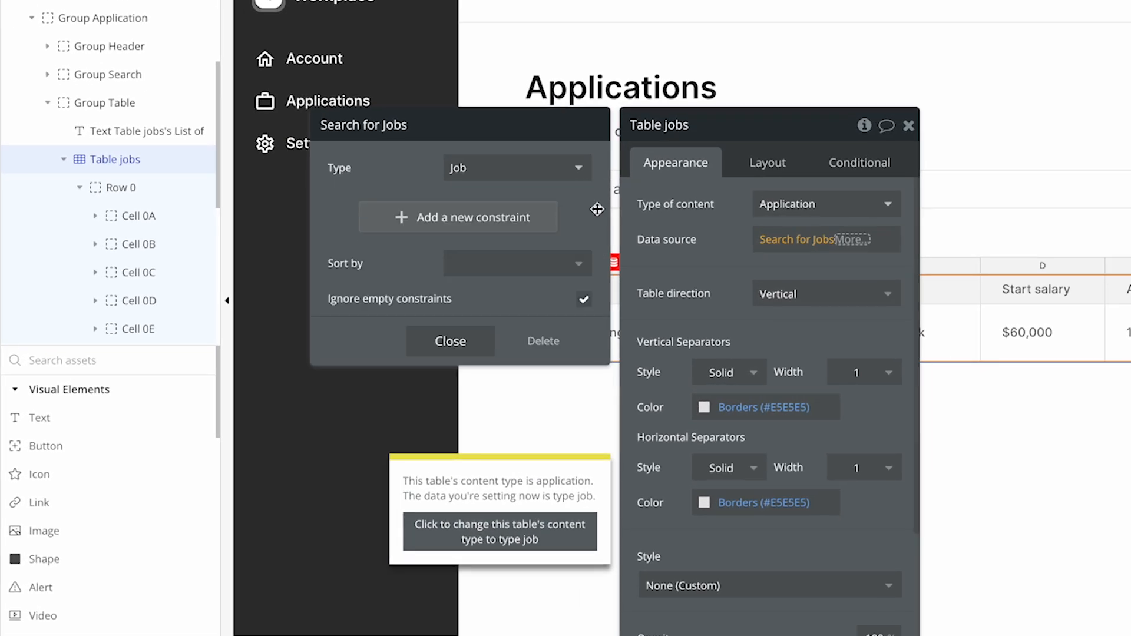
click(546, 178)
click(530, 239)
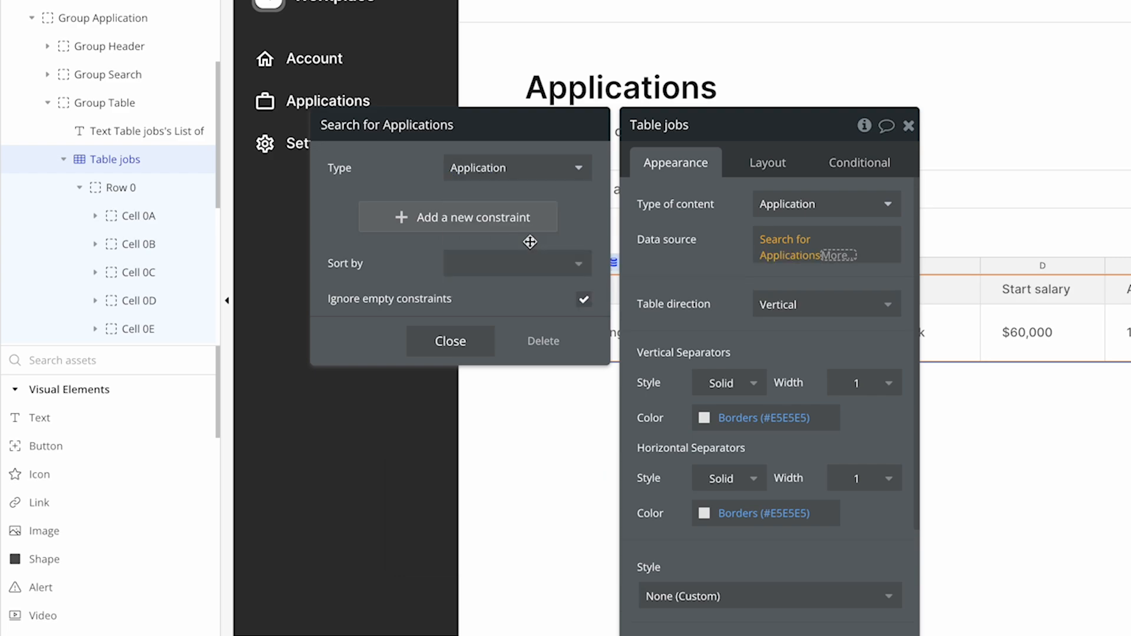
Step: Add a constraint to the Applications search so that Candidate = Current User
click(404, 219)
click(347, 213)
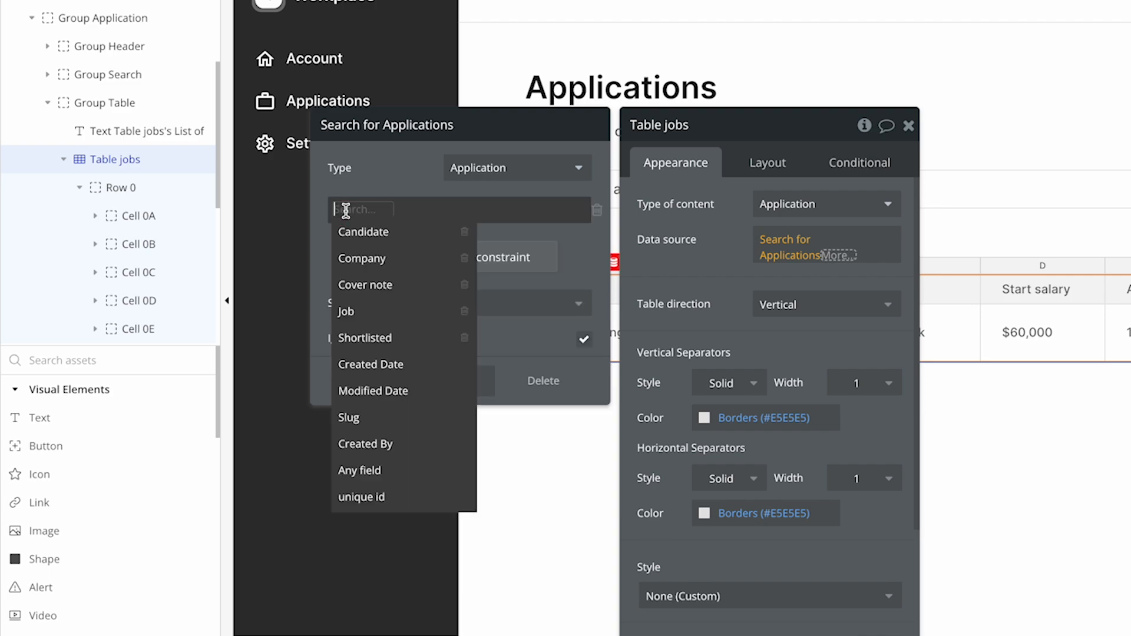
click(406, 243)
click(393, 213)
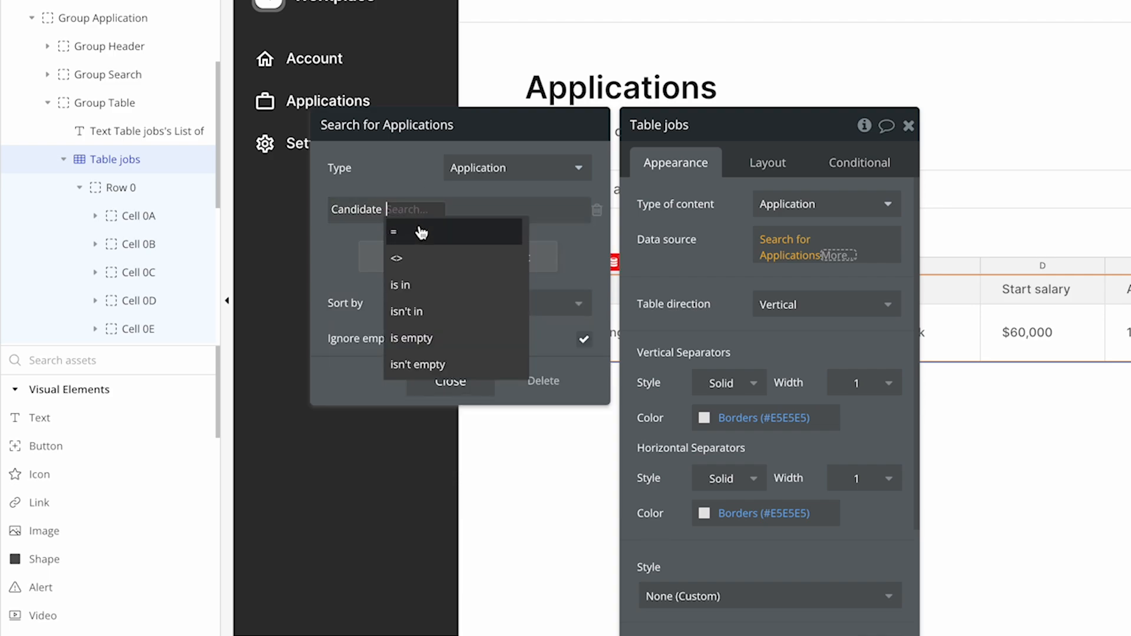
click(422, 230)
click(421, 212)
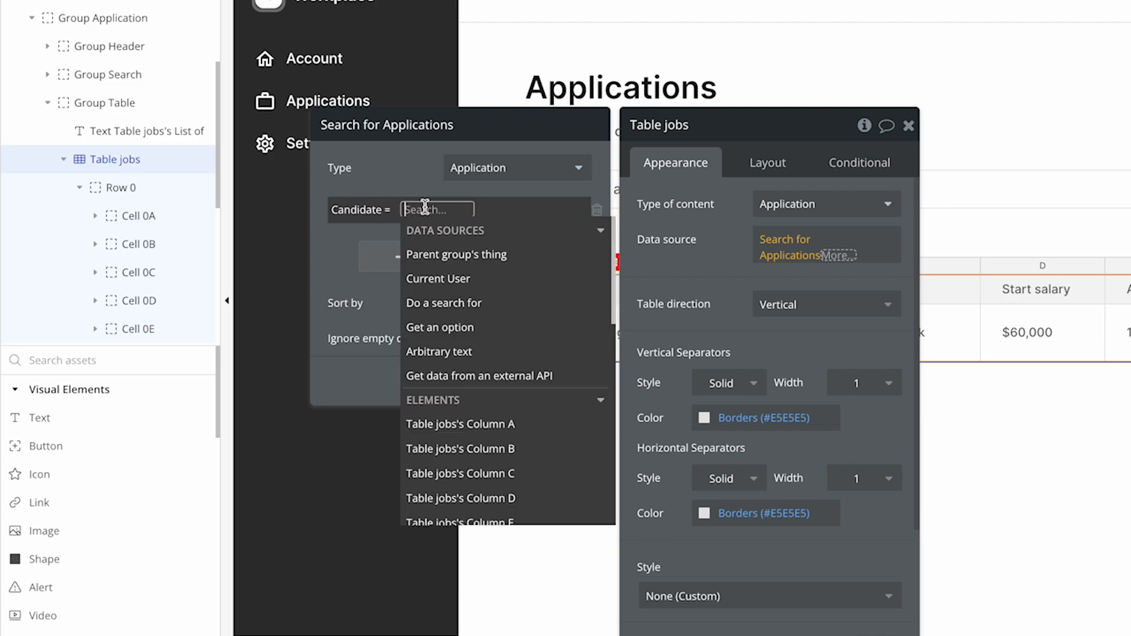
click(498, 282)
click(441, 382)
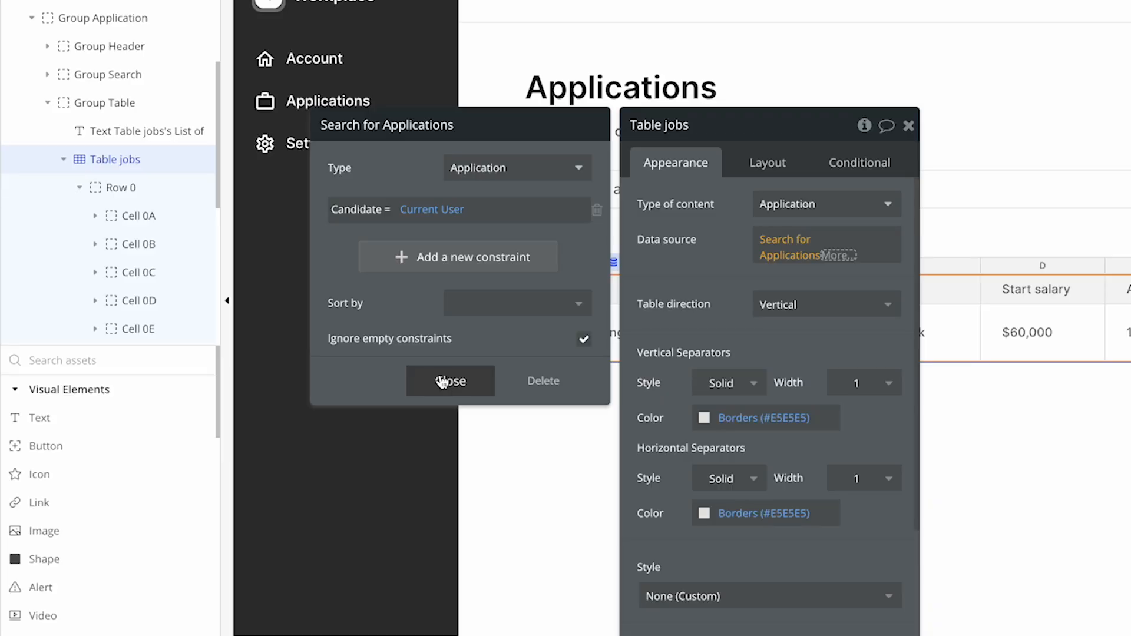
Step: Sort the Applications search by Created Date with Descending set to "yes"
click(516, 302)
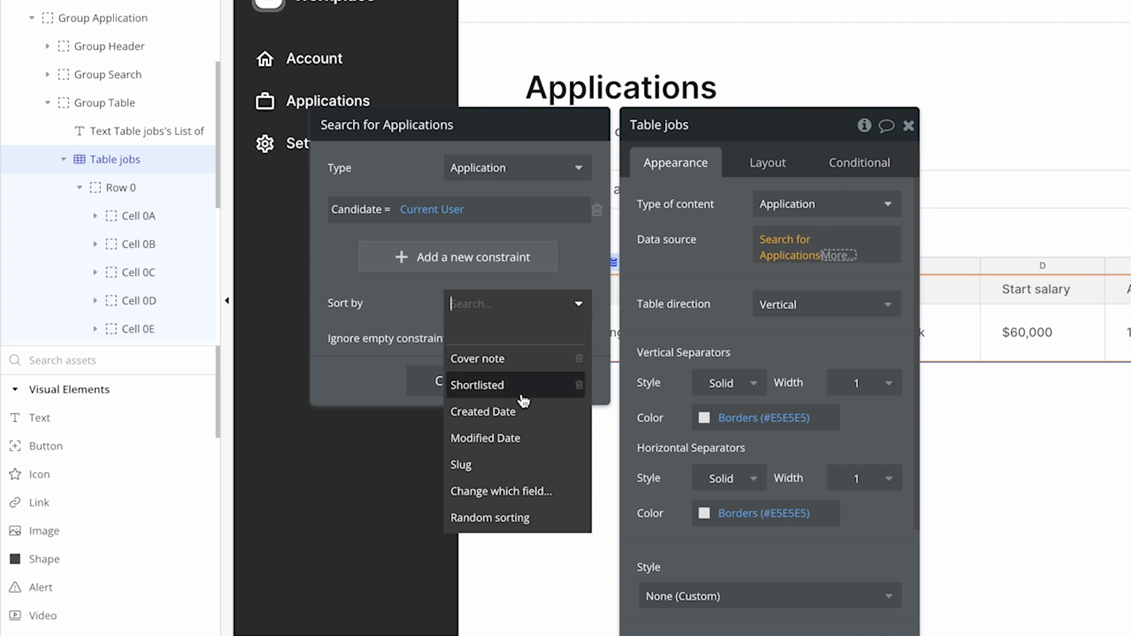
click(524, 414)
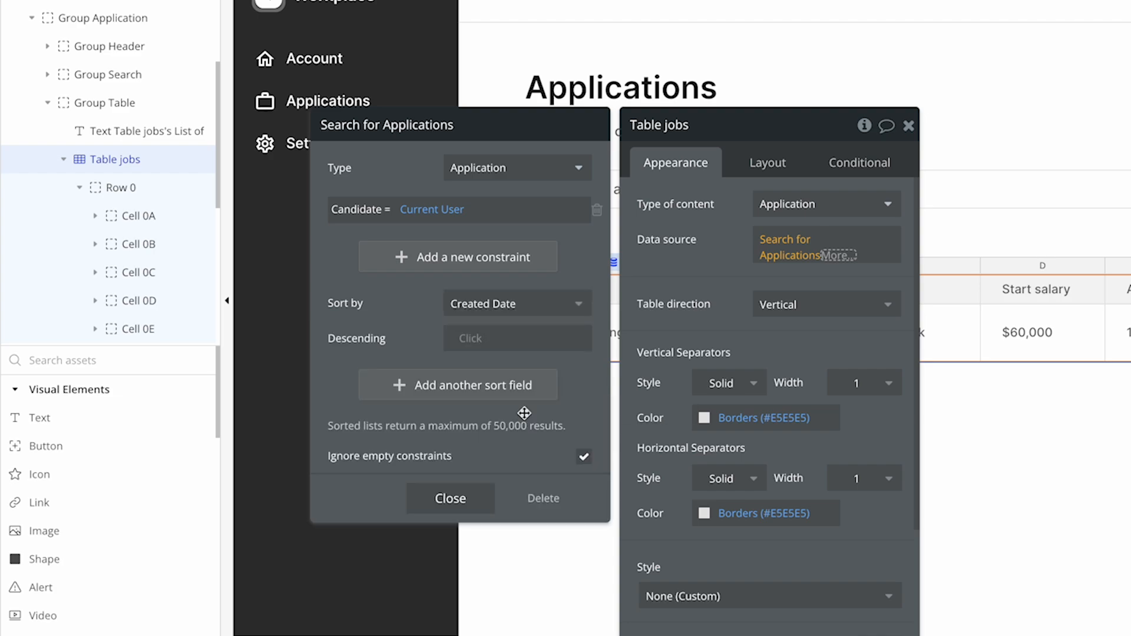
click(471, 339)
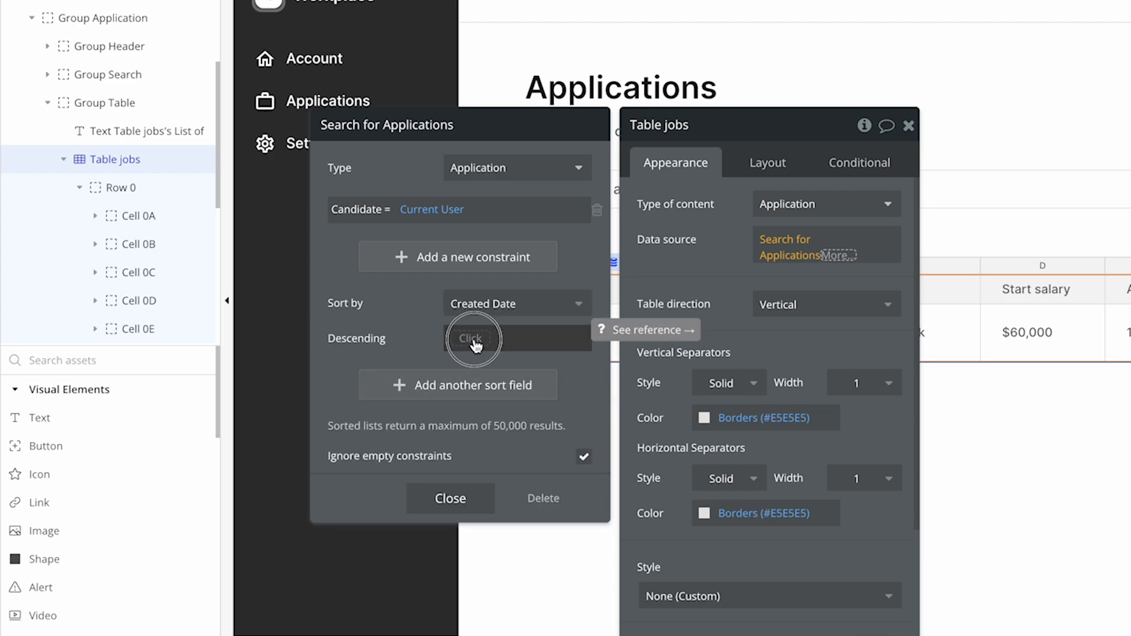
click(492, 411)
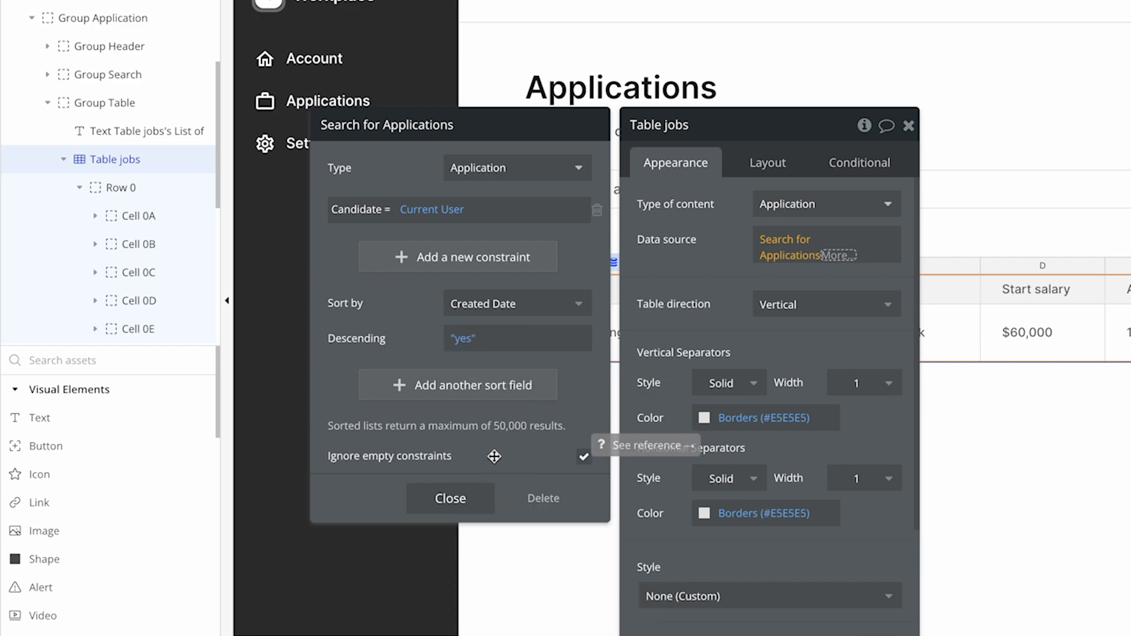
Step: Turn off ignoring empty constraints for the Applications search and close its settings
click(583, 459)
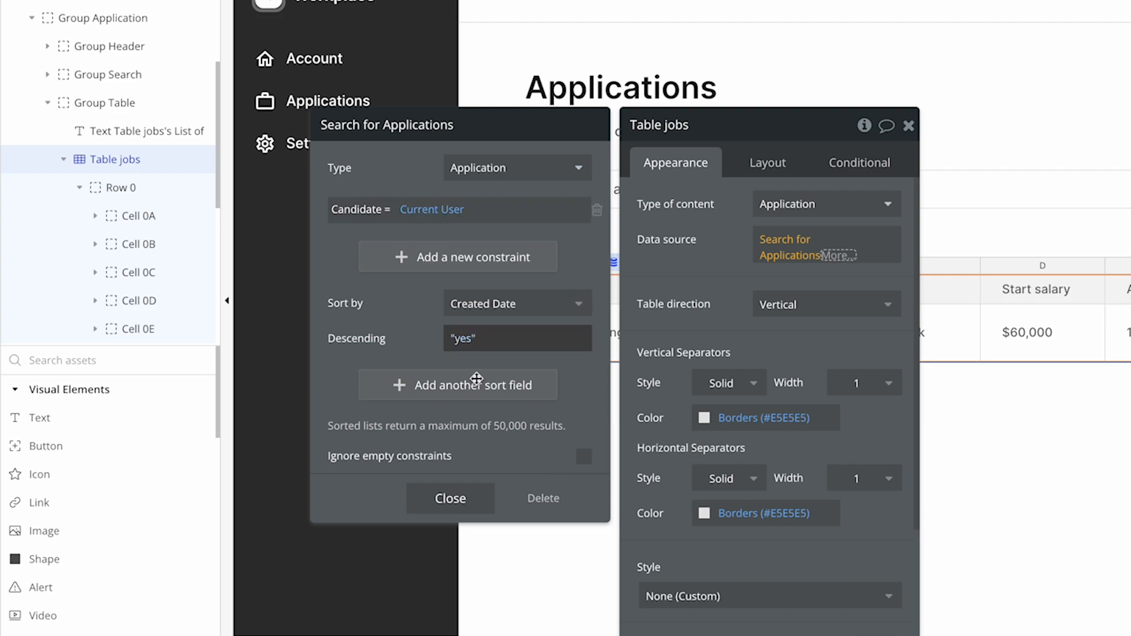
click(490, 458)
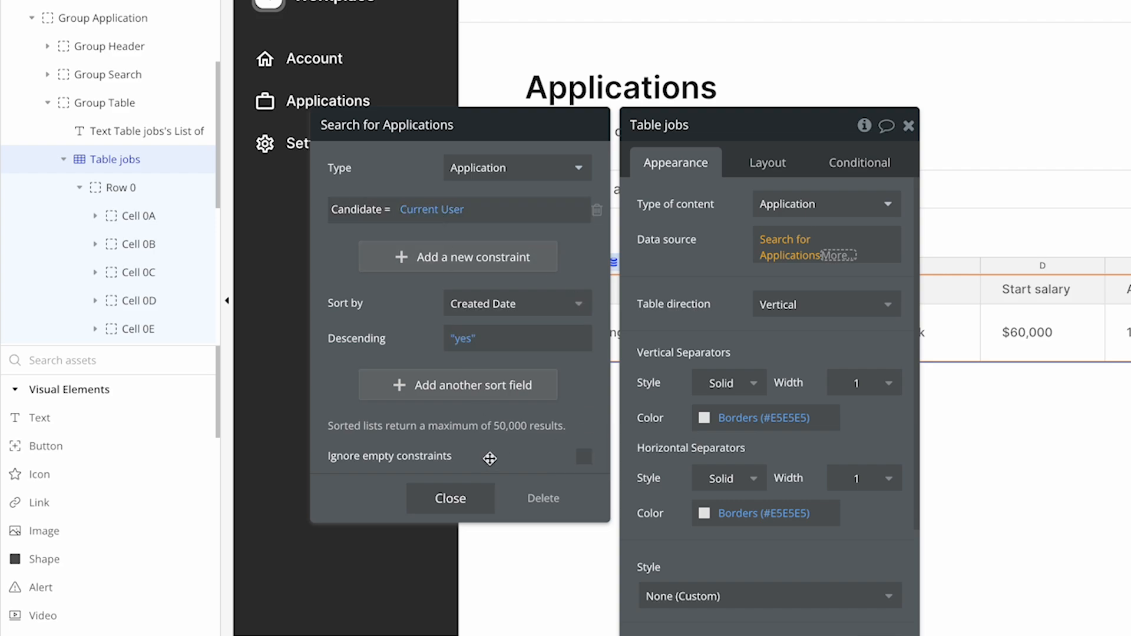
click(450, 498)
Step: Add a new table column to the left of the Job title column
click(693, 325)
drag(693, 325, 877, 245)
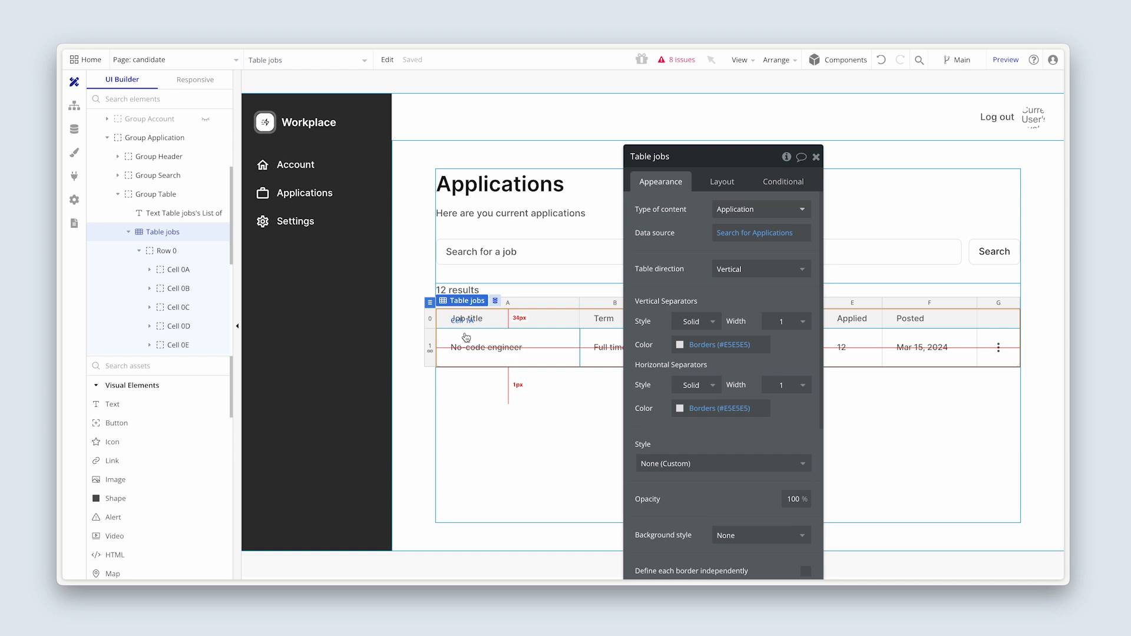
click(523, 304)
right_click(506, 305)
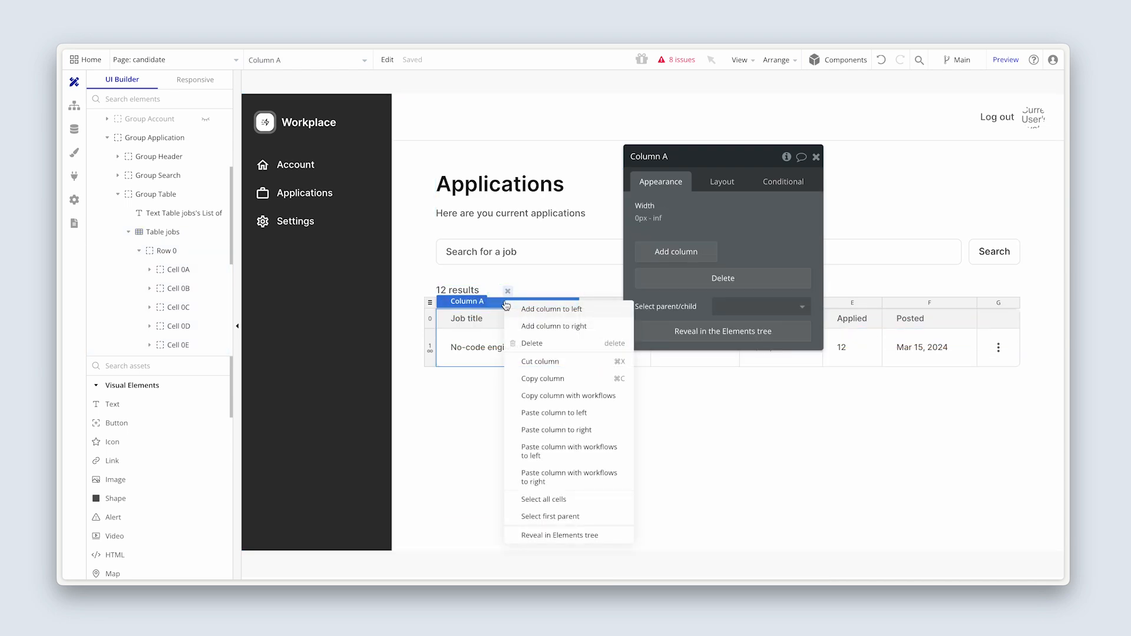
click(551, 309)
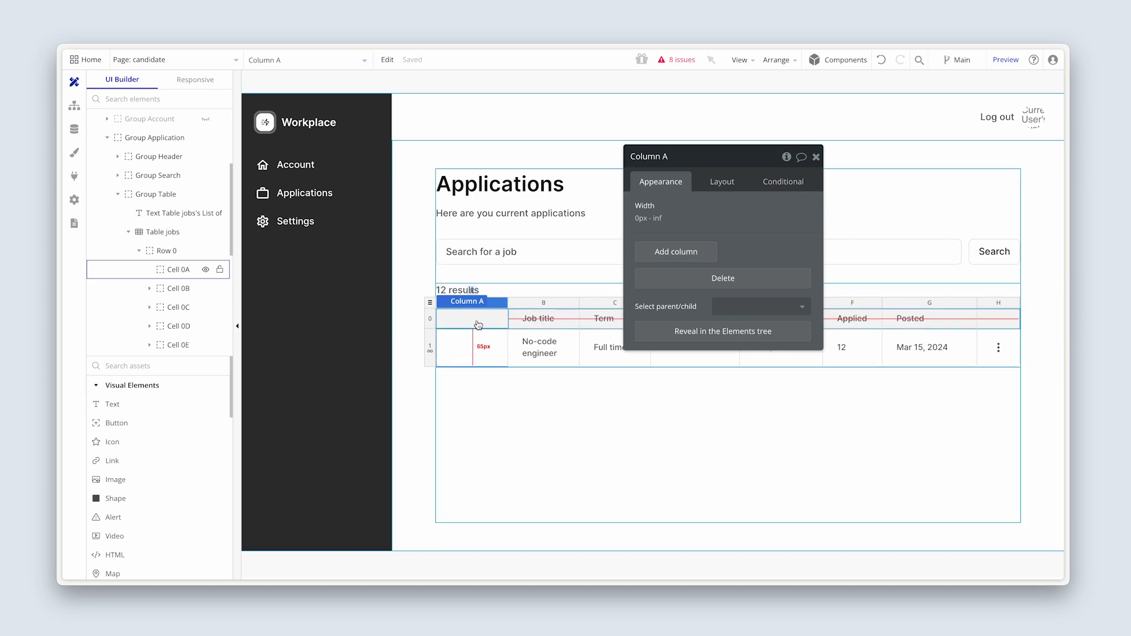
Step: Set the left and right padding of the new column's cell in the repeating row to 24 px
click(468, 347)
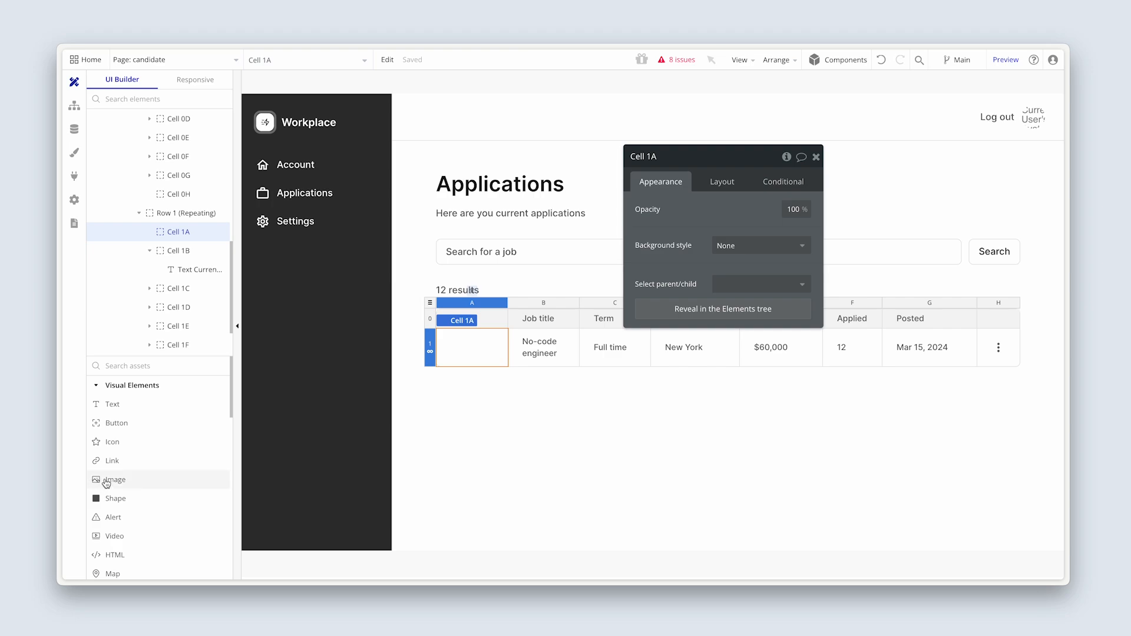
drag(106, 483, 473, 352)
click(721, 183)
drag(695, 209, 585, 245)
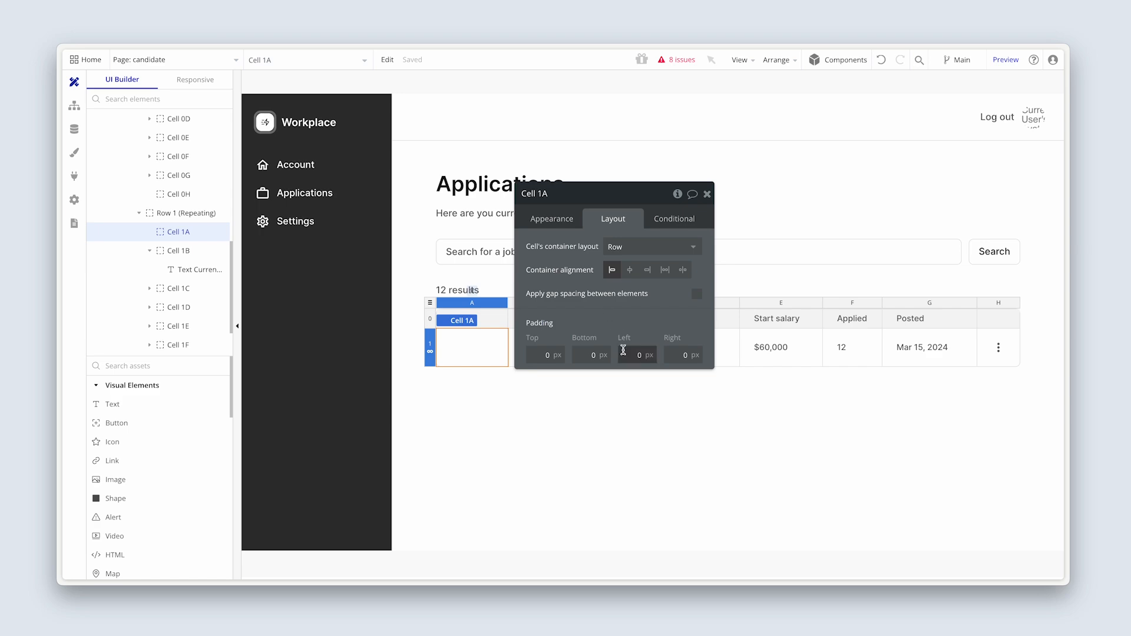
click(643, 356)
text(24)
key(Tab)
text(24)
click(668, 330)
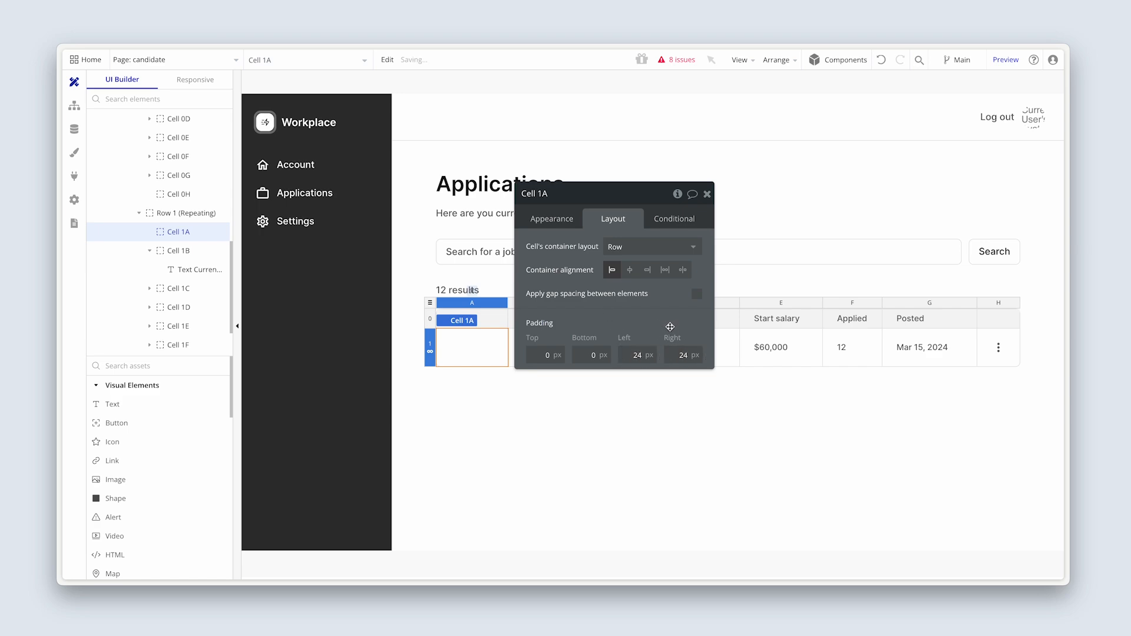
Step: Draw an image element about 43 by 47 px inside the new column's repeating-row cell
drag(669, 326, 718, 327)
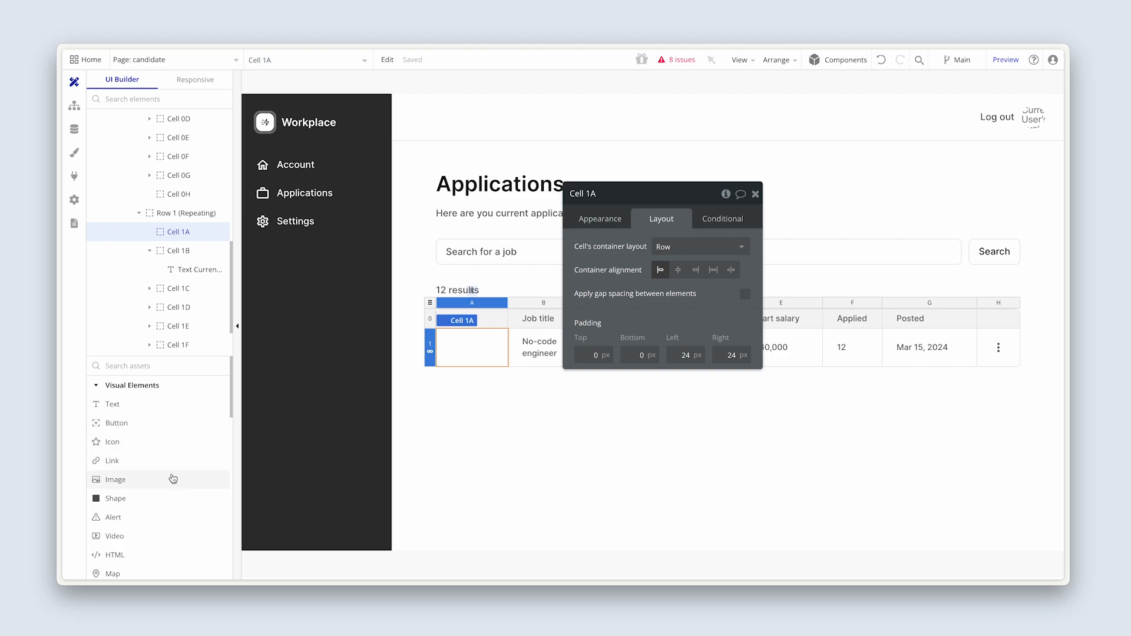
click(173, 478)
drag(454, 337, 481, 367)
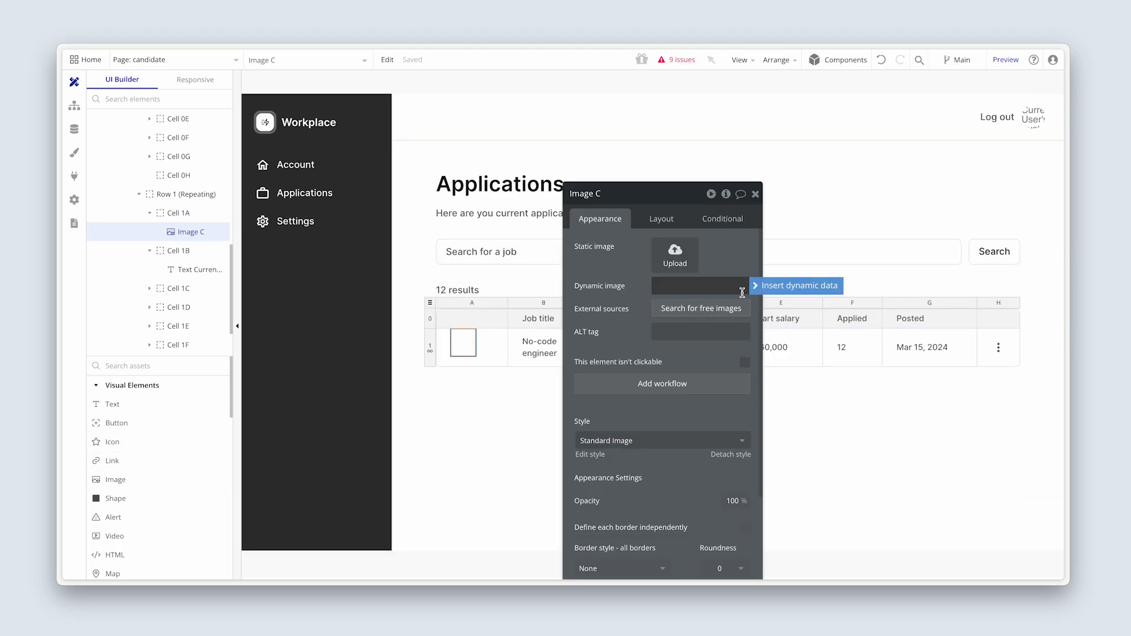
Step: Give the image a fixed width of 40 px with a fixed 1 x 1 aspect ratio, and centre it vertically
click(676, 219)
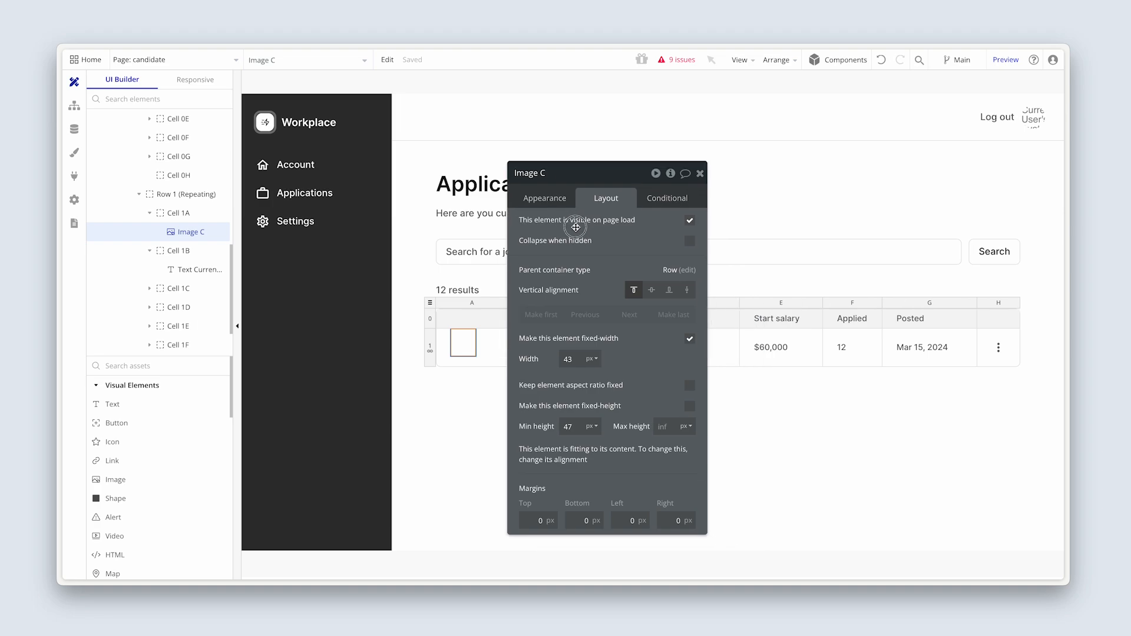
double_click(568, 352)
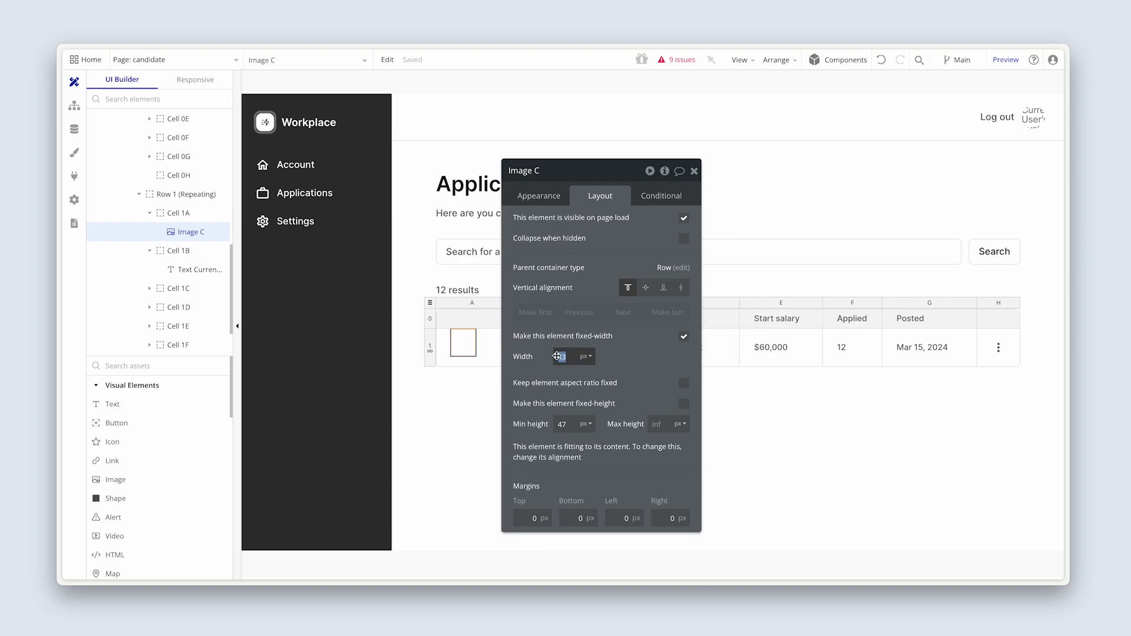
text(40)
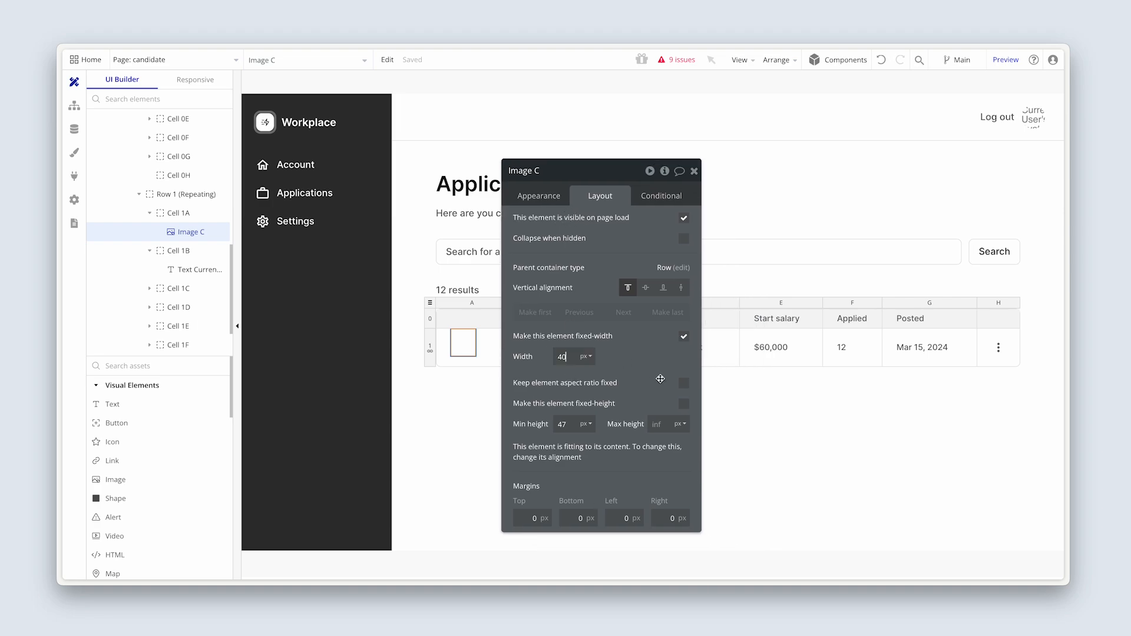
click(683, 386)
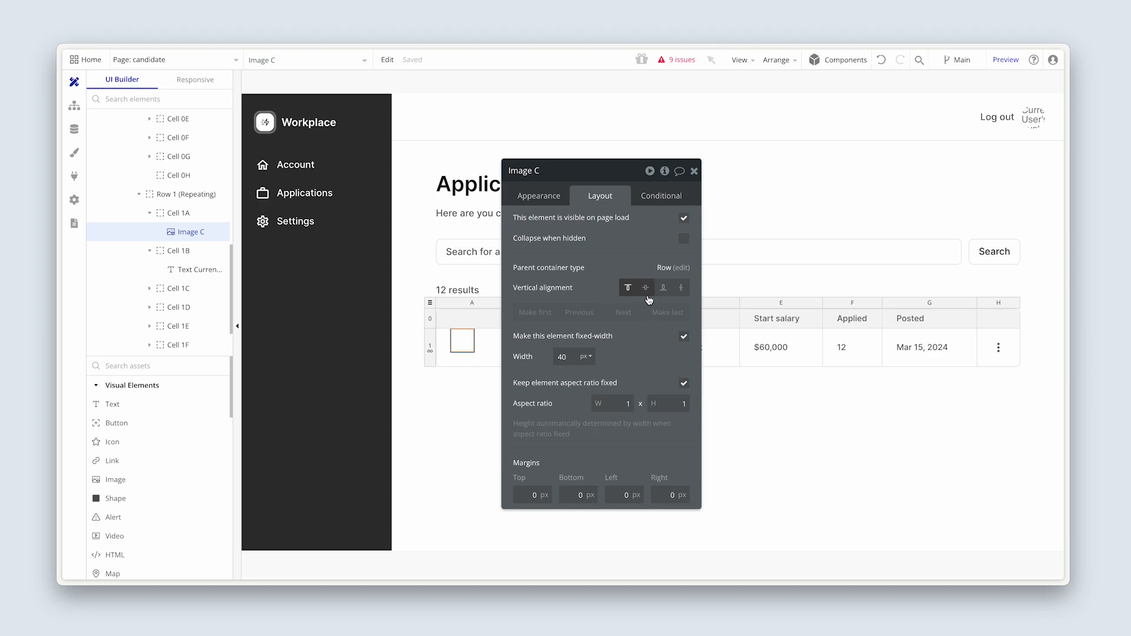
click(646, 288)
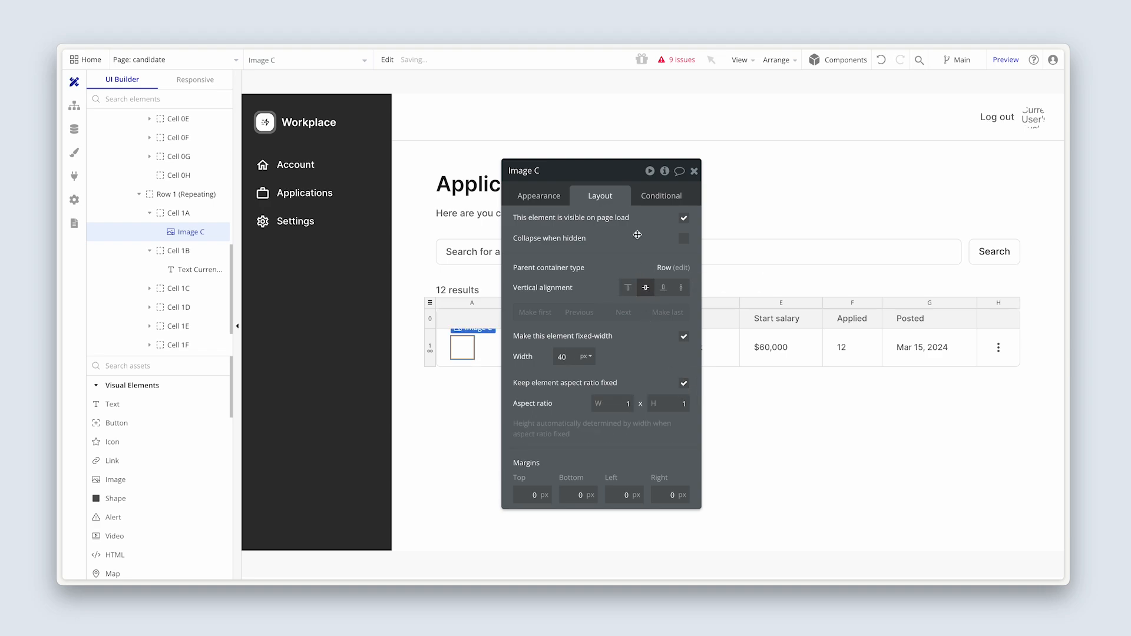
Step: Rename the image element to Image Logo and set its dynamic image to Current row's Application's Company's Logo
click(554, 171)
text(Logo)
click(542, 196)
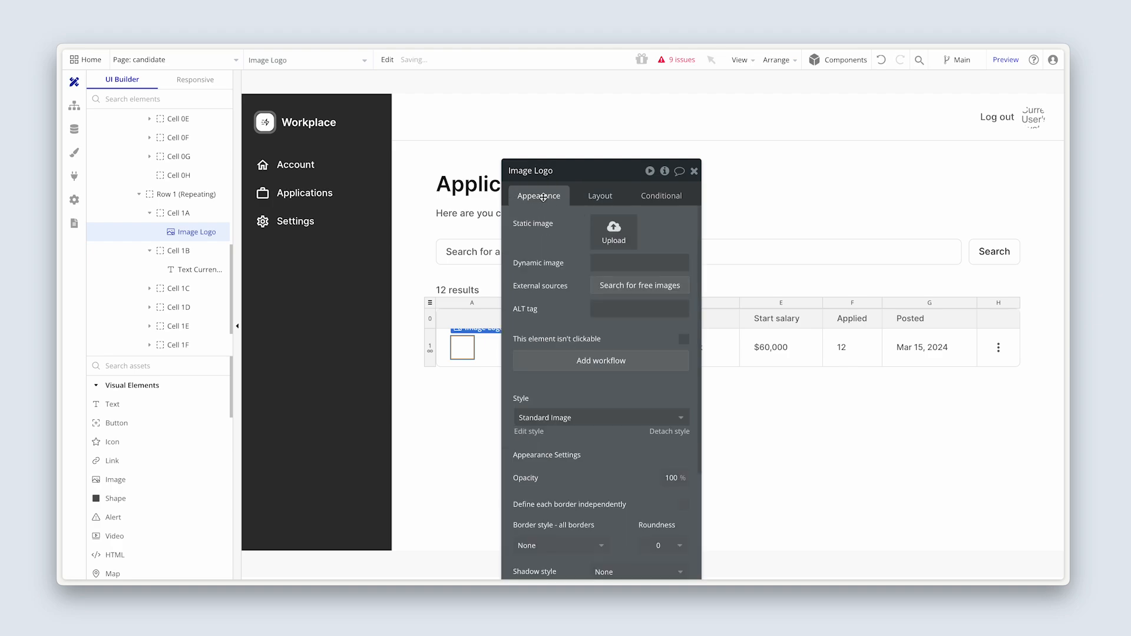
click(601, 262)
click(707, 263)
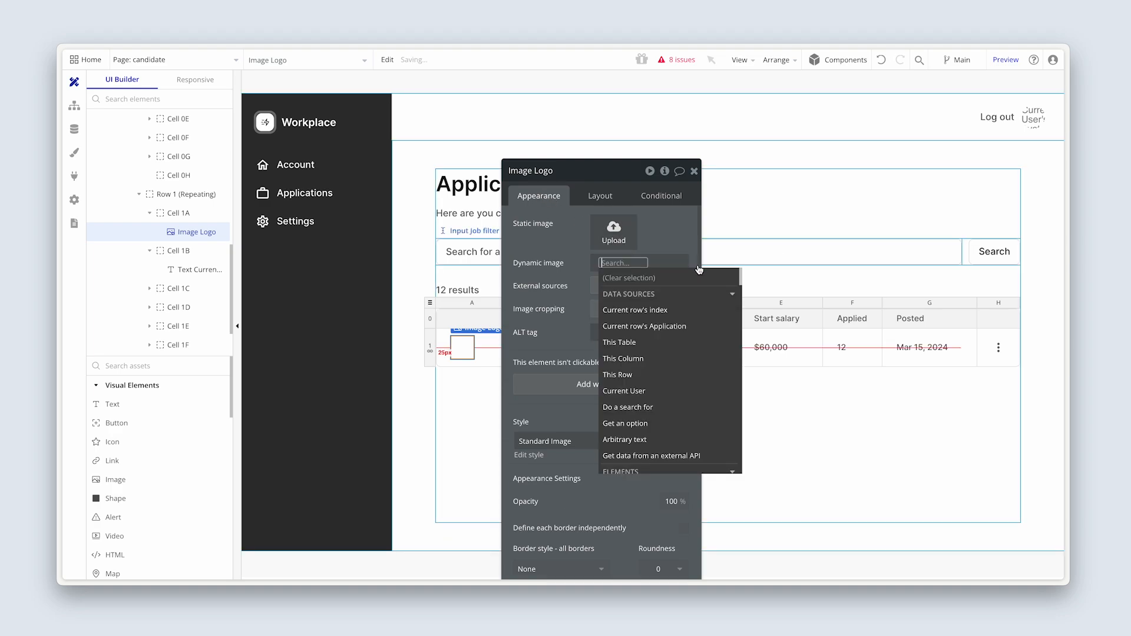
click(697, 326)
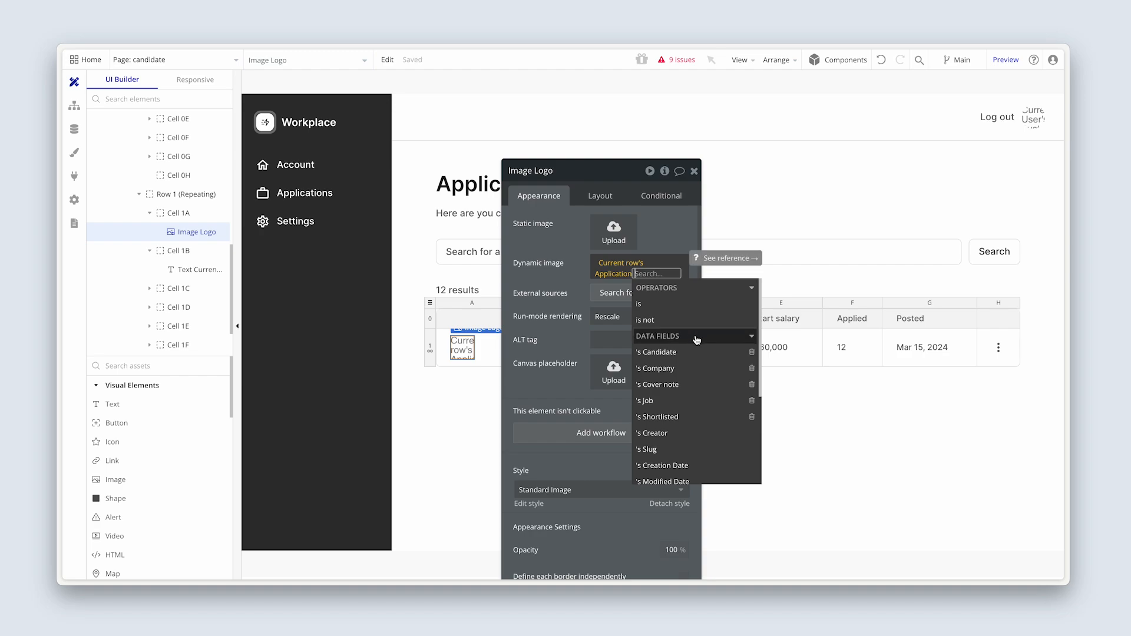
click(694, 369)
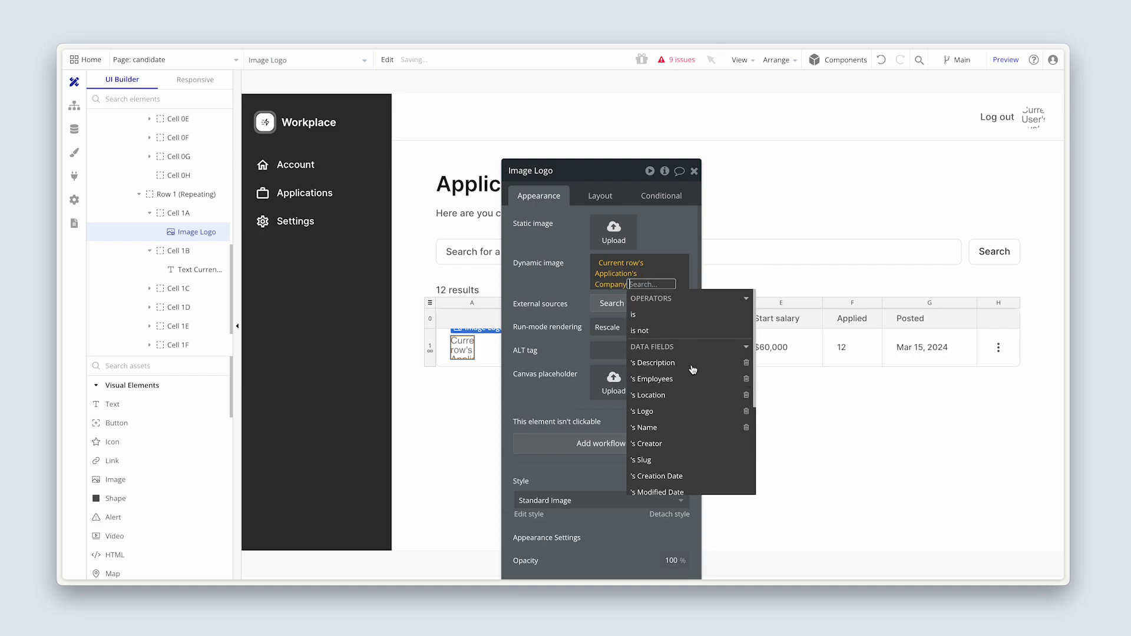
click(686, 411)
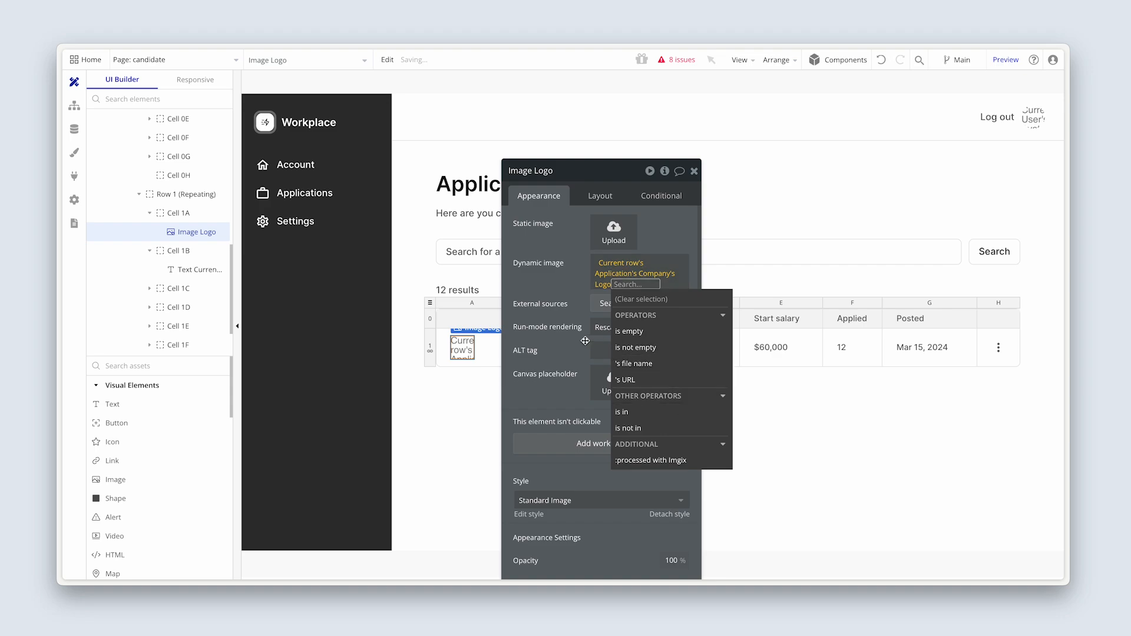
Step: Set the logo image's run-mode rendering to Zoom and its border roundness to 8
click(558, 341)
click(638, 327)
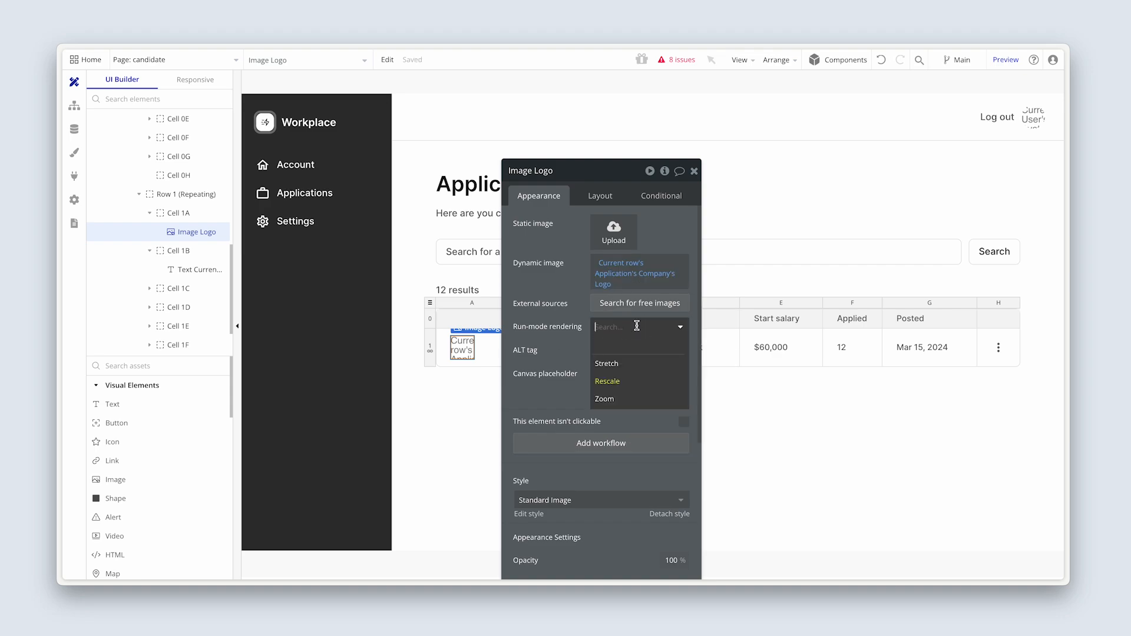
click(634, 399)
scroll(631, 389, down, 5)
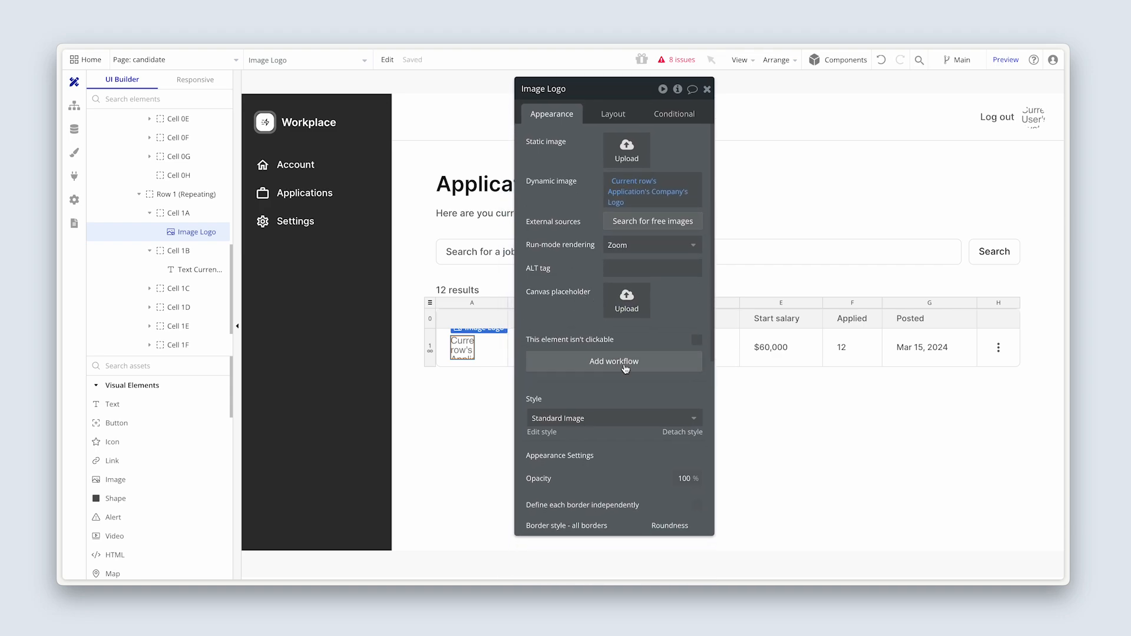
scroll(629, 376, down, 3)
click(679, 345)
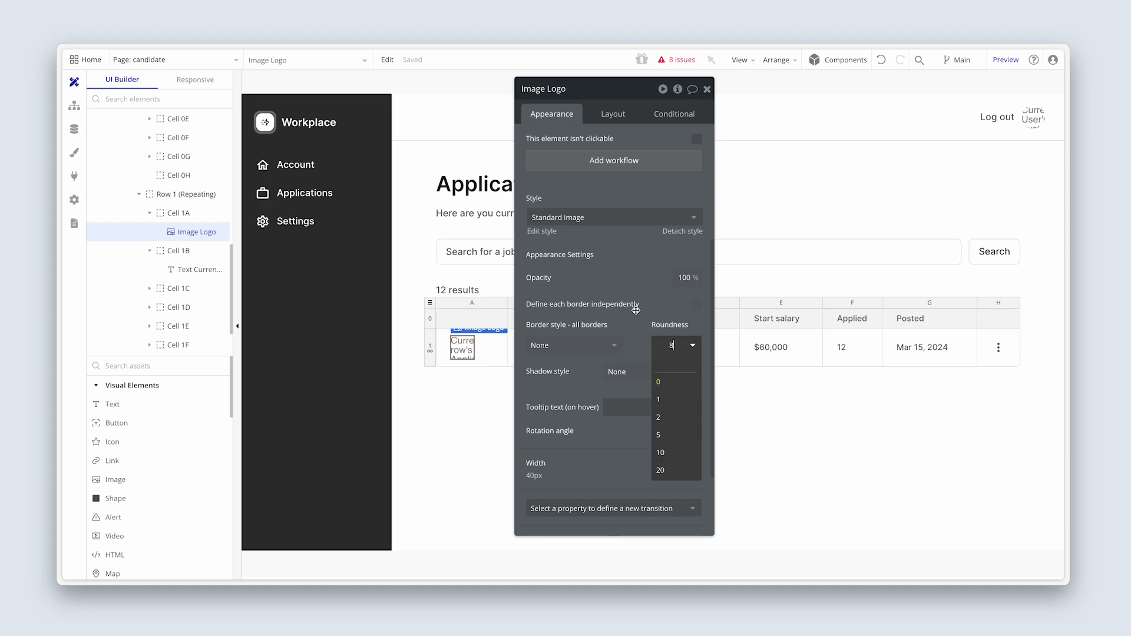
key(Return)
Step: Upload the blue logo with a white ring as the logo image's canvas placeholder
scroll(600, 164, up, 5)
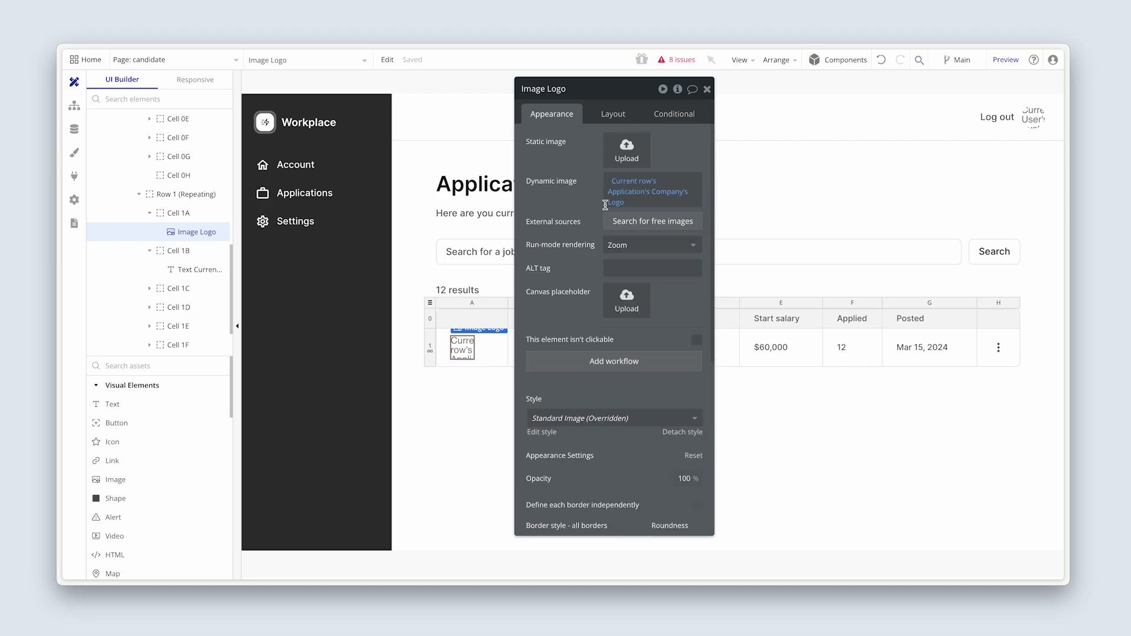
click(622, 305)
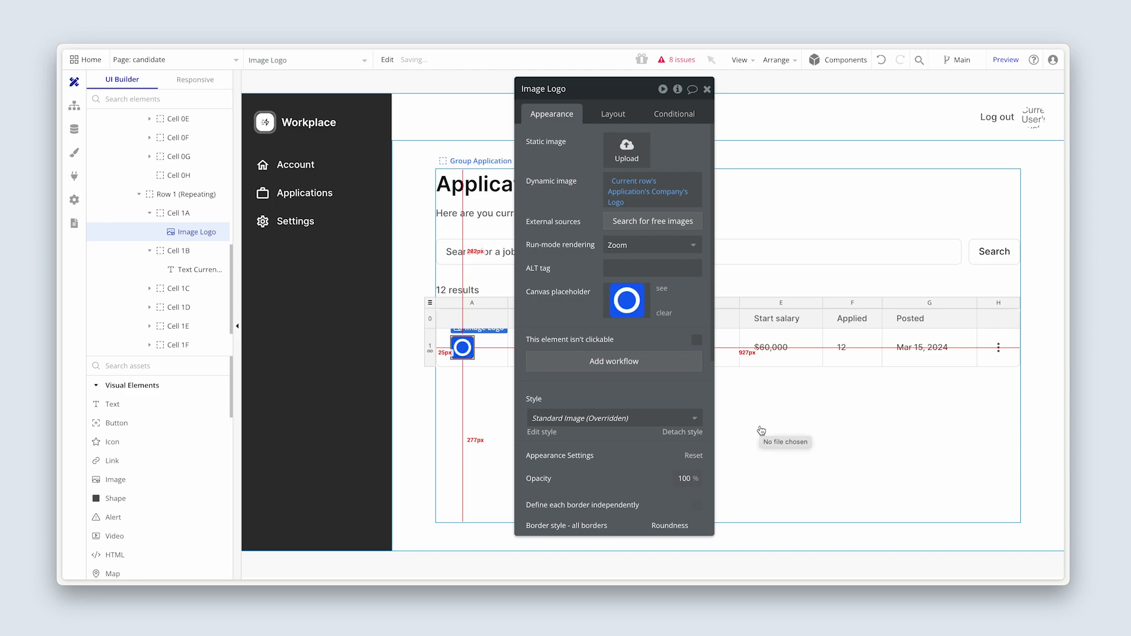
drag(621, 339, 711, 333)
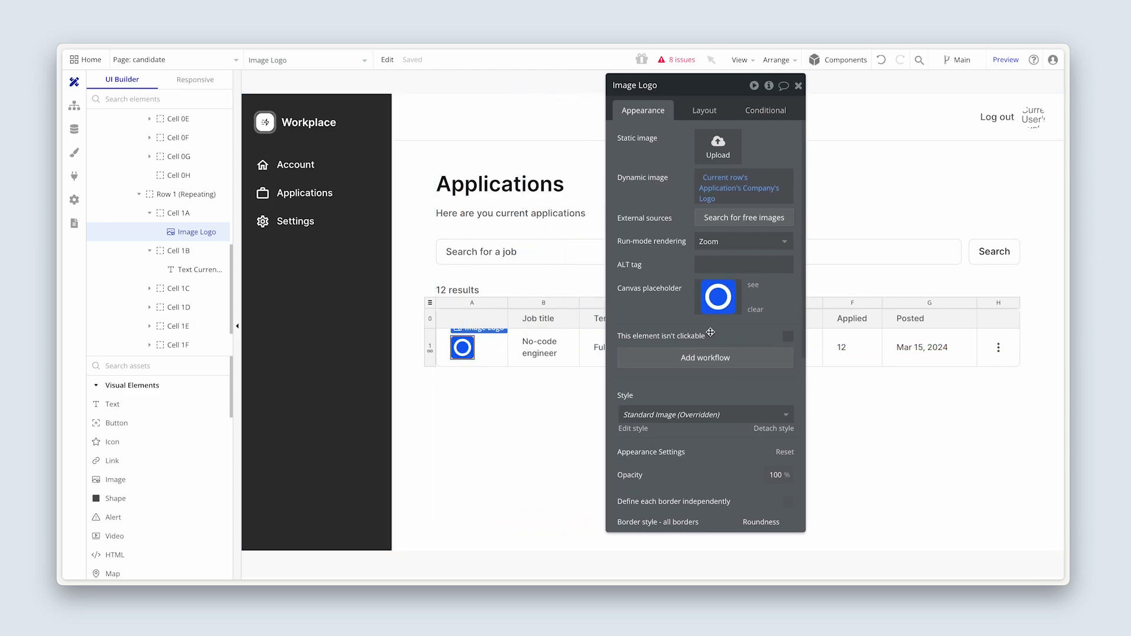
Step: Make column A of the table fit its width to its content
click(497, 311)
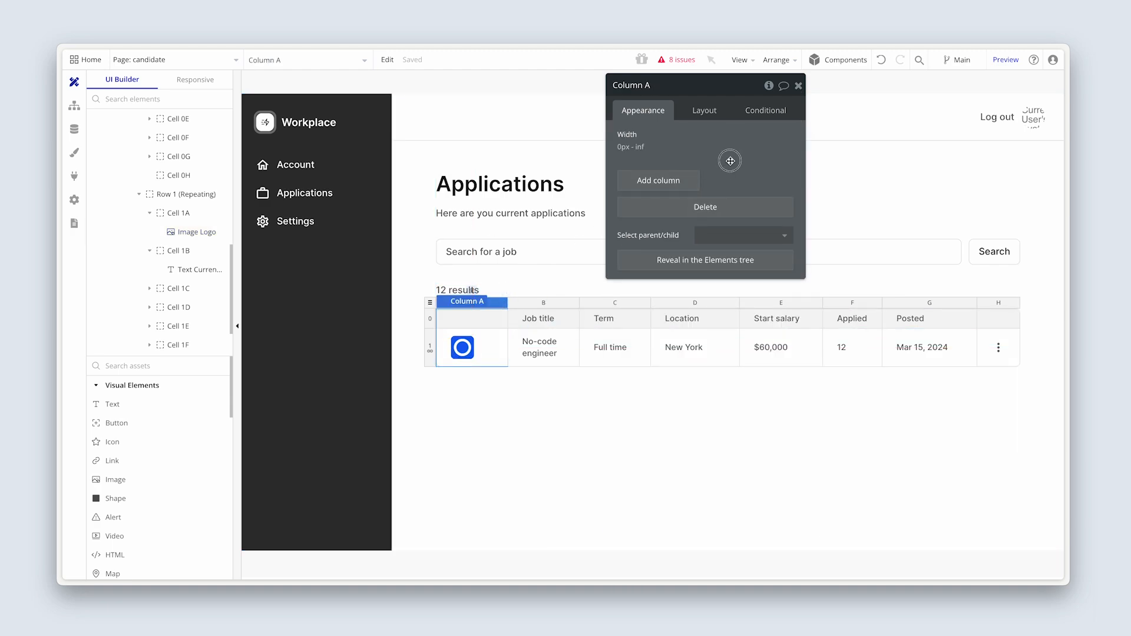
drag(728, 158, 658, 246)
click(636, 199)
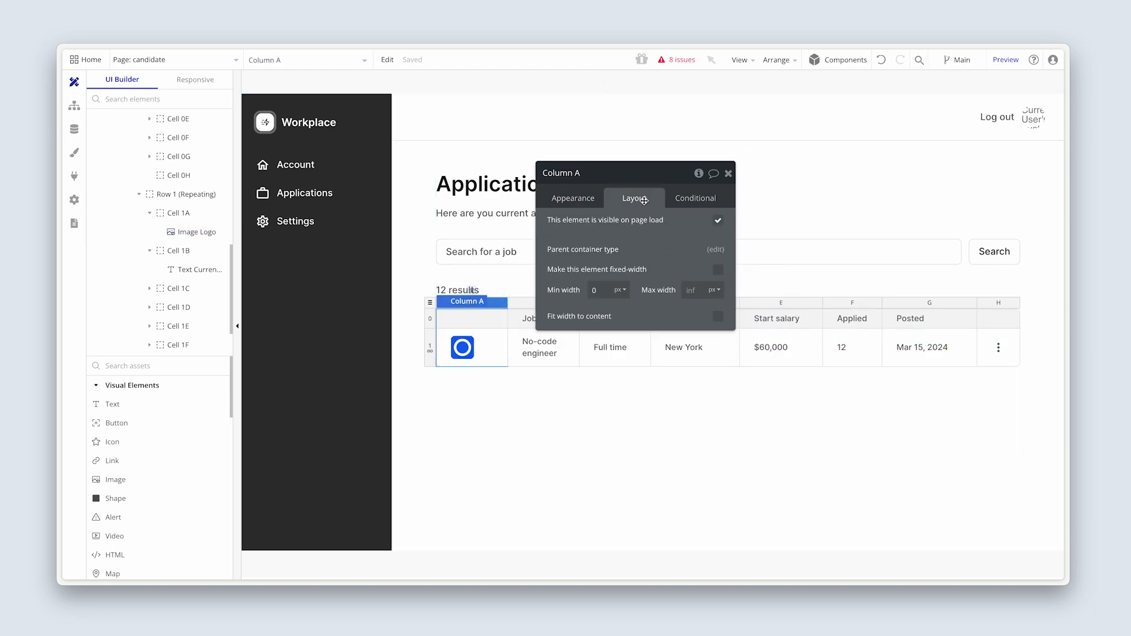
click(717, 316)
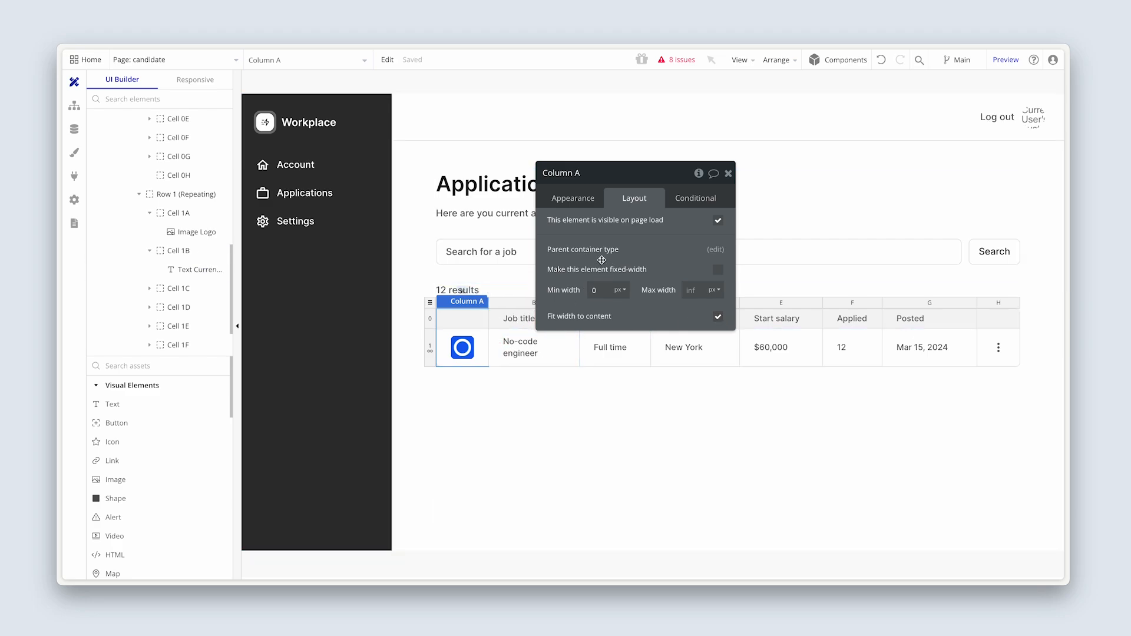
drag(601, 259, 527, 470)
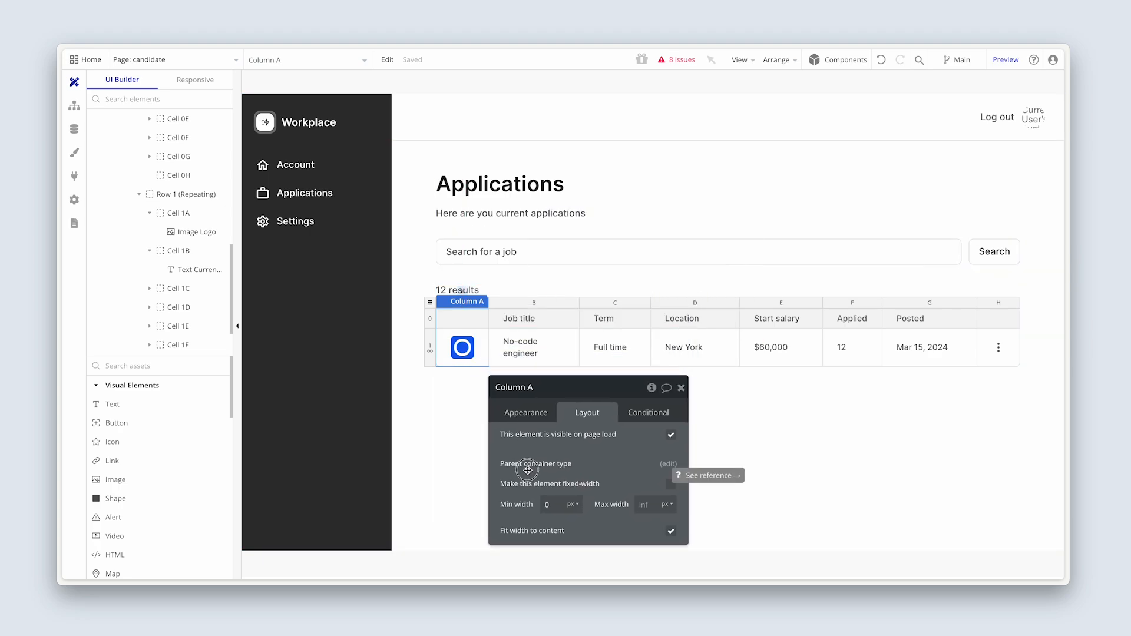
Step: Change the header text of column B to Company
click(524, 319)
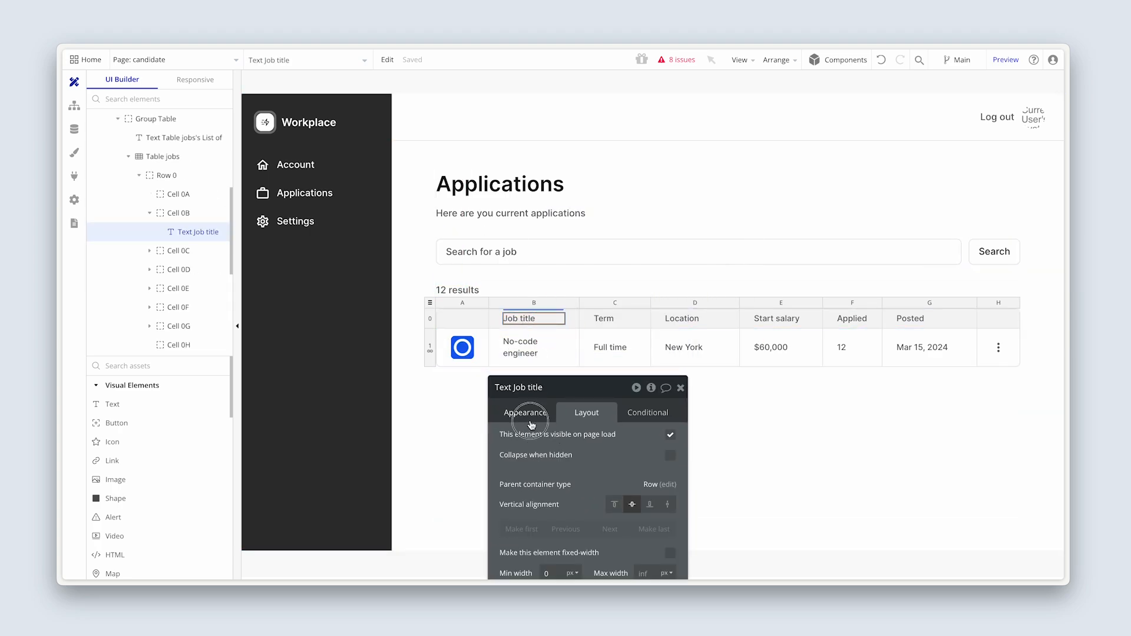
click(531, 424)
click(546, 443)
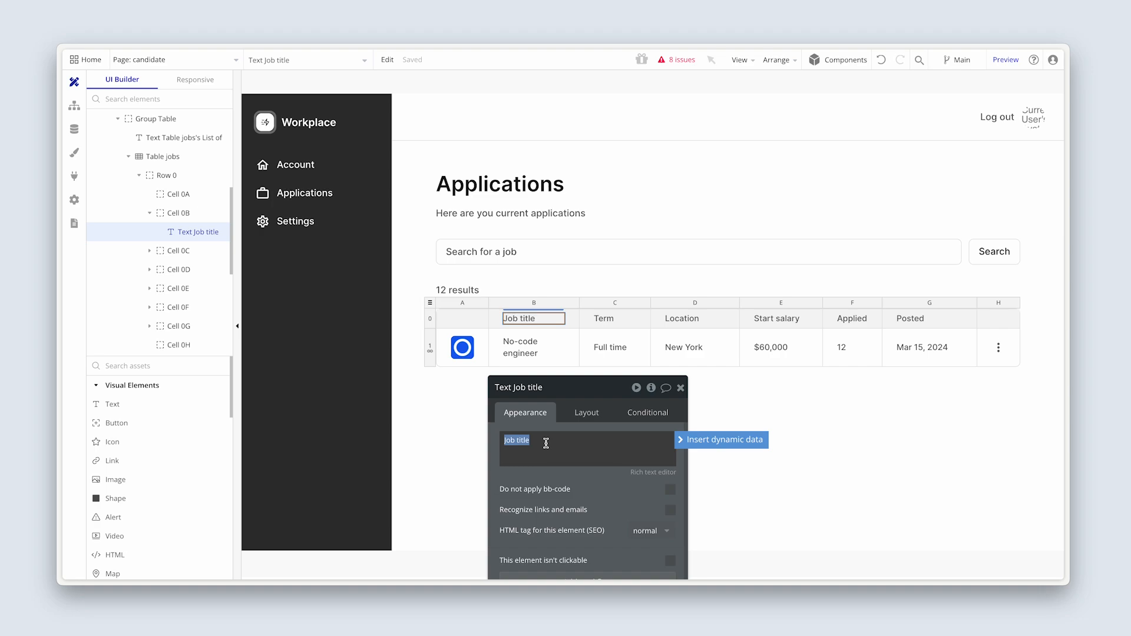
text(c)
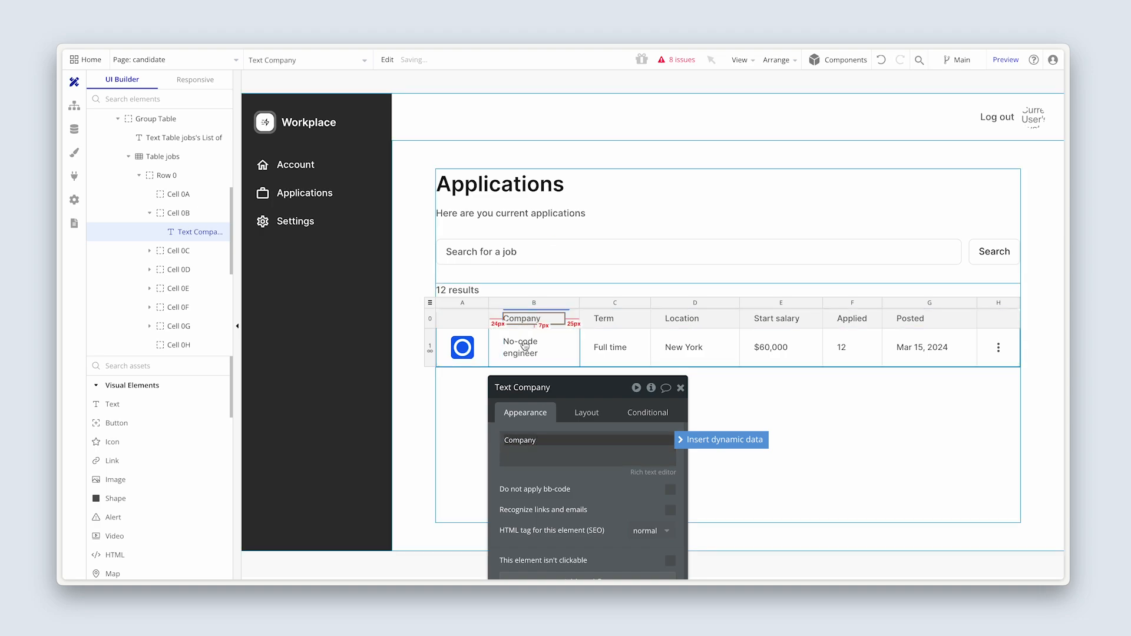
Step: Set the repeating-row text under Company to Current row's Application's Company's Name
click(556, 347)
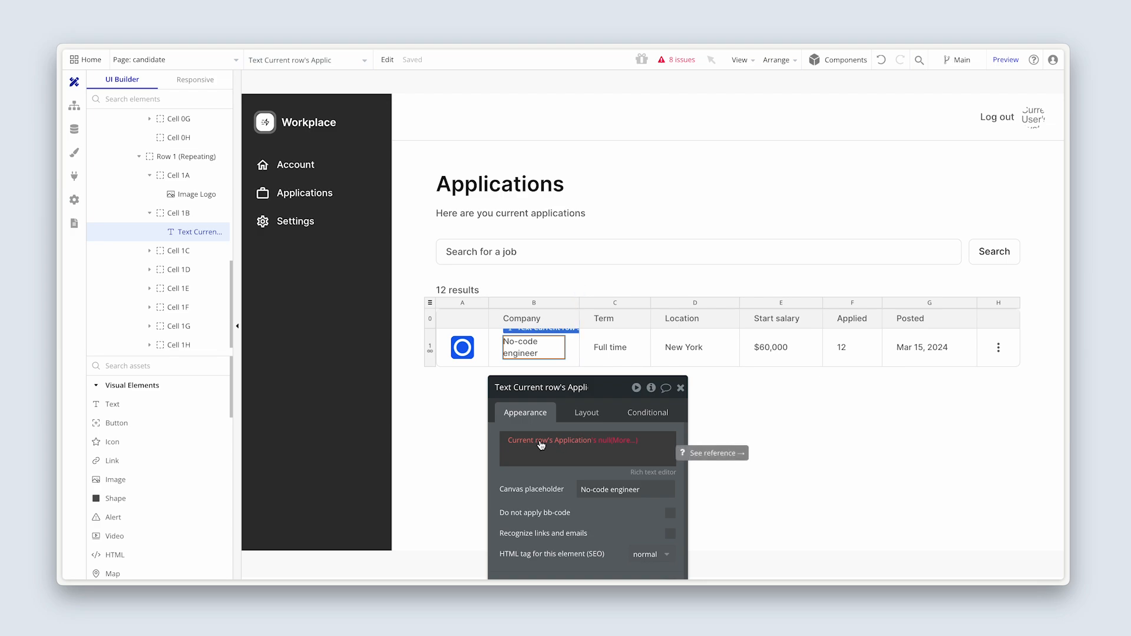
click(602, 441)
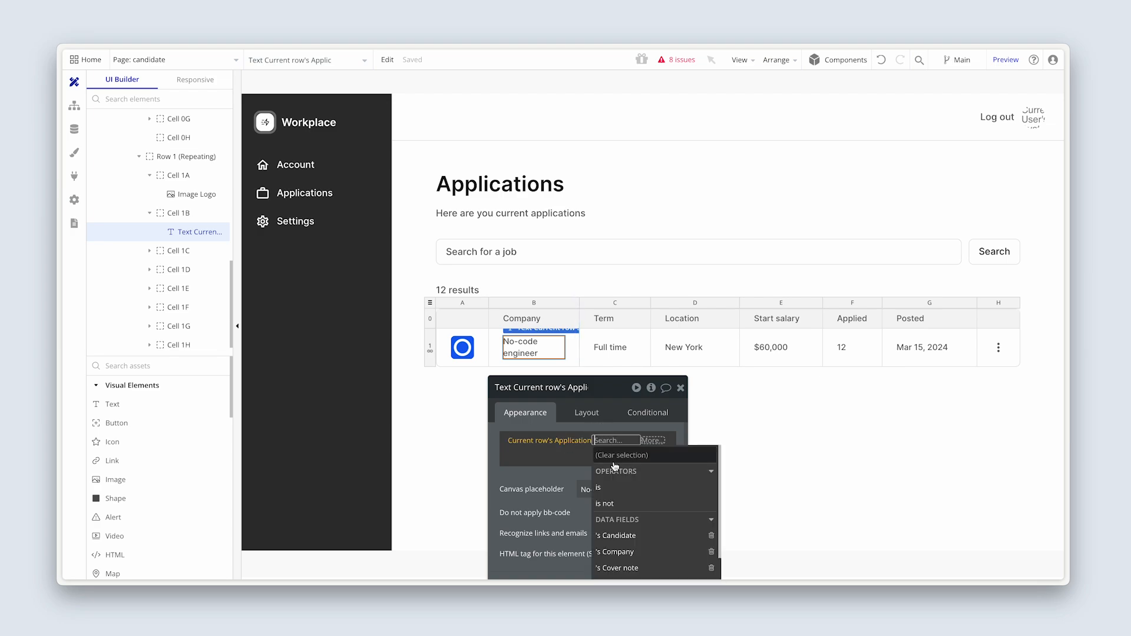
click(636, 550)
scroll(608, 526, down, 3)
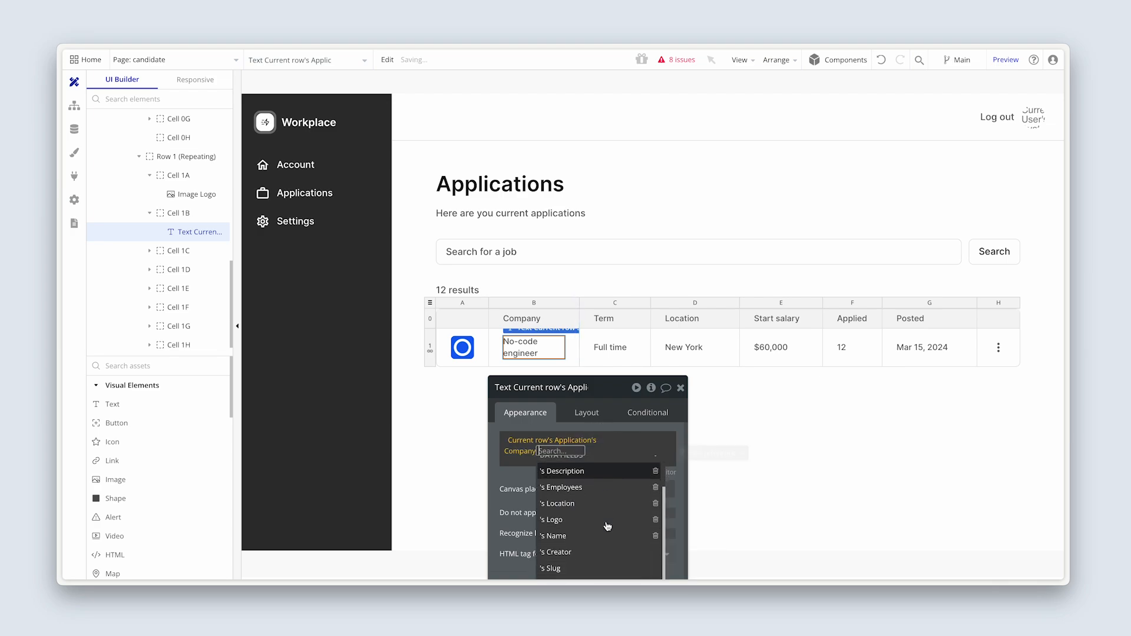
click(576, 505)
Step: Replace the company name text's canvas placeholder with Orbit
click(512, 489)
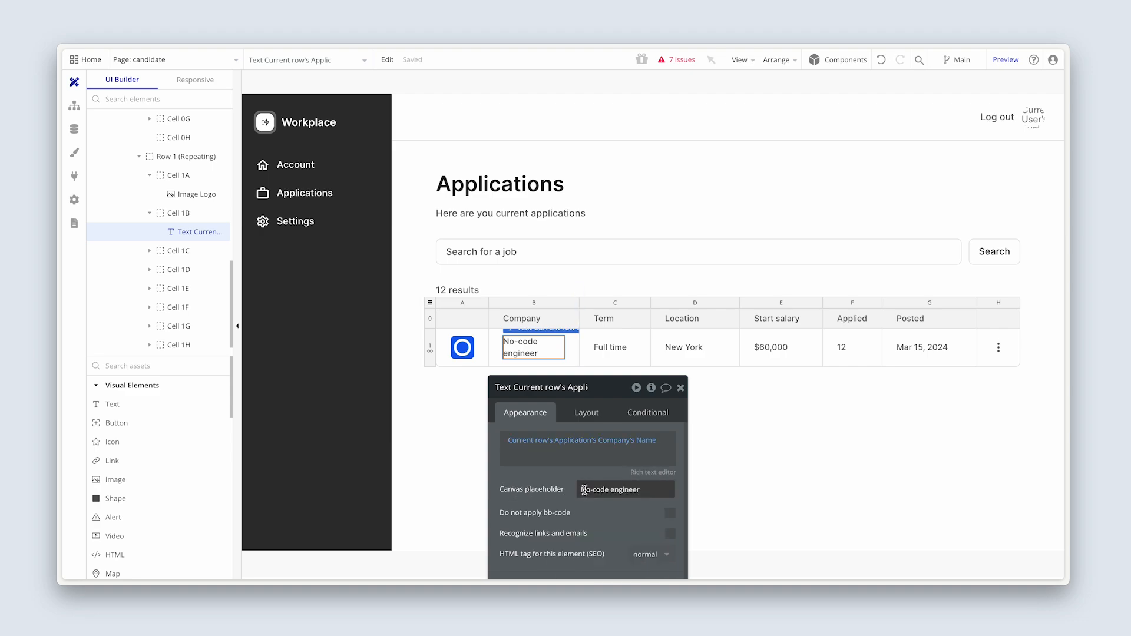
drag(584, 489, 652, 489)
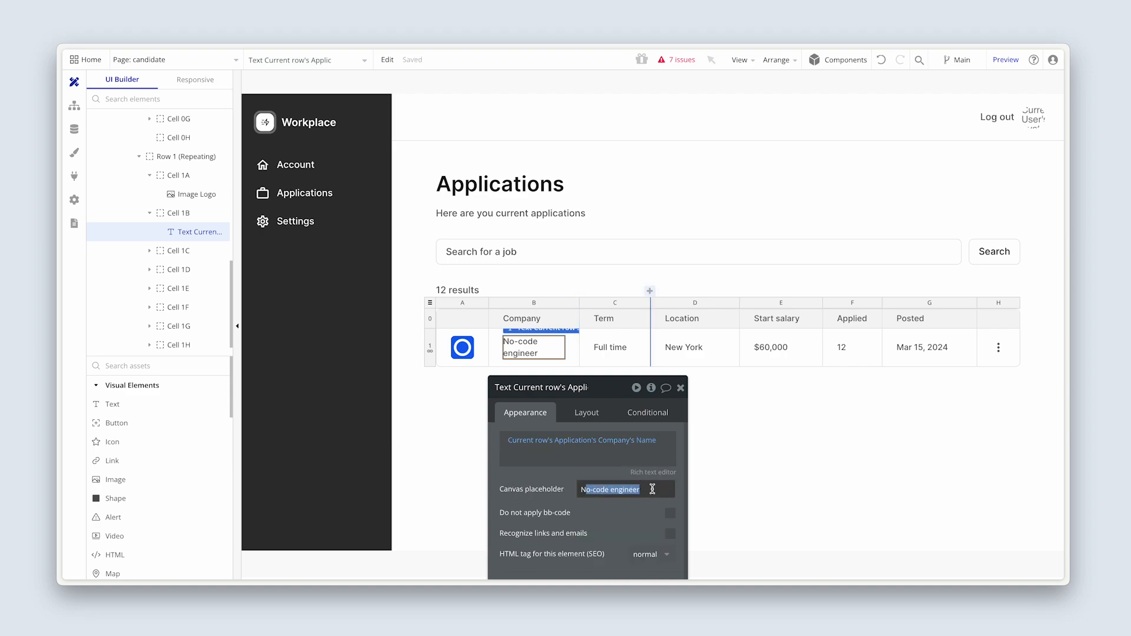
key(BackSpace)
key(BackSpace)
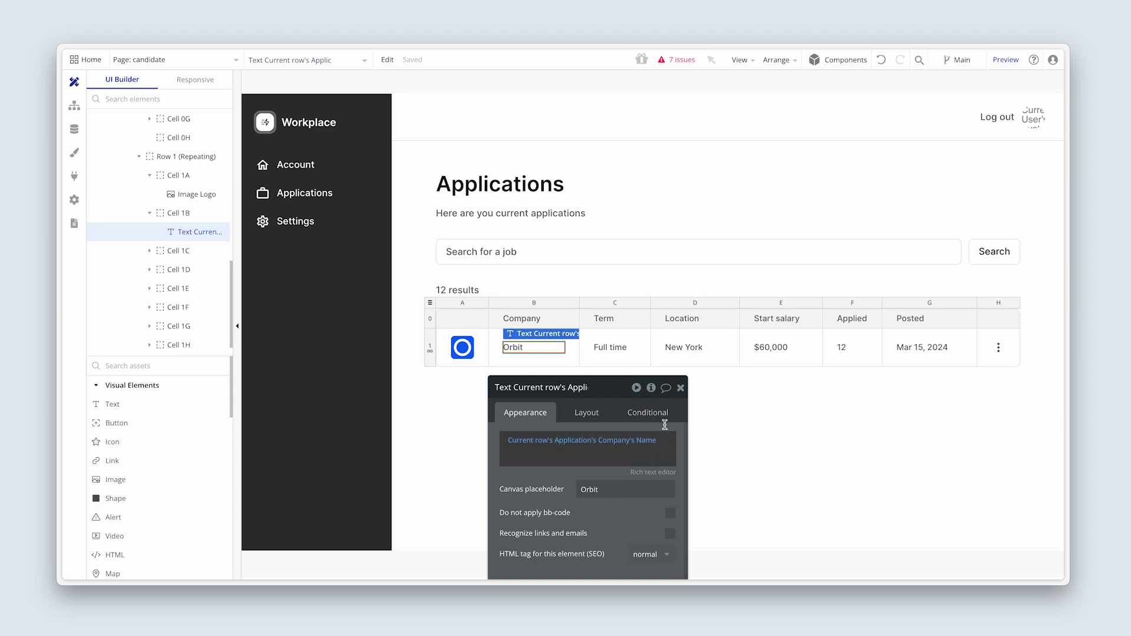
Step: Change the header text of column C to Job title
click(602, 318)
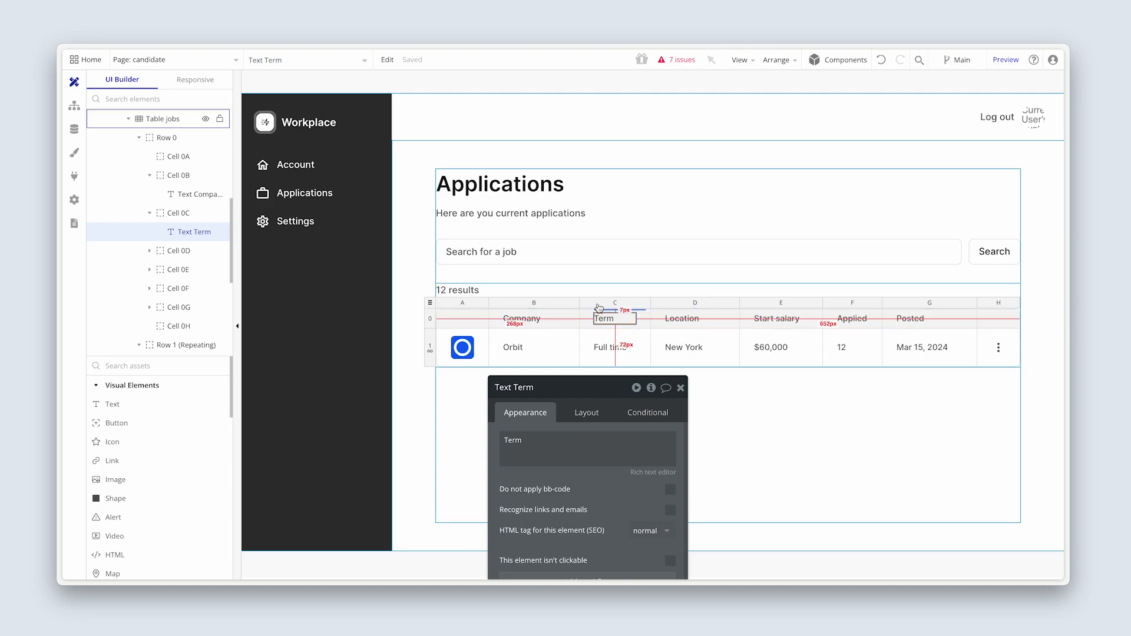
double_click(553, 441)
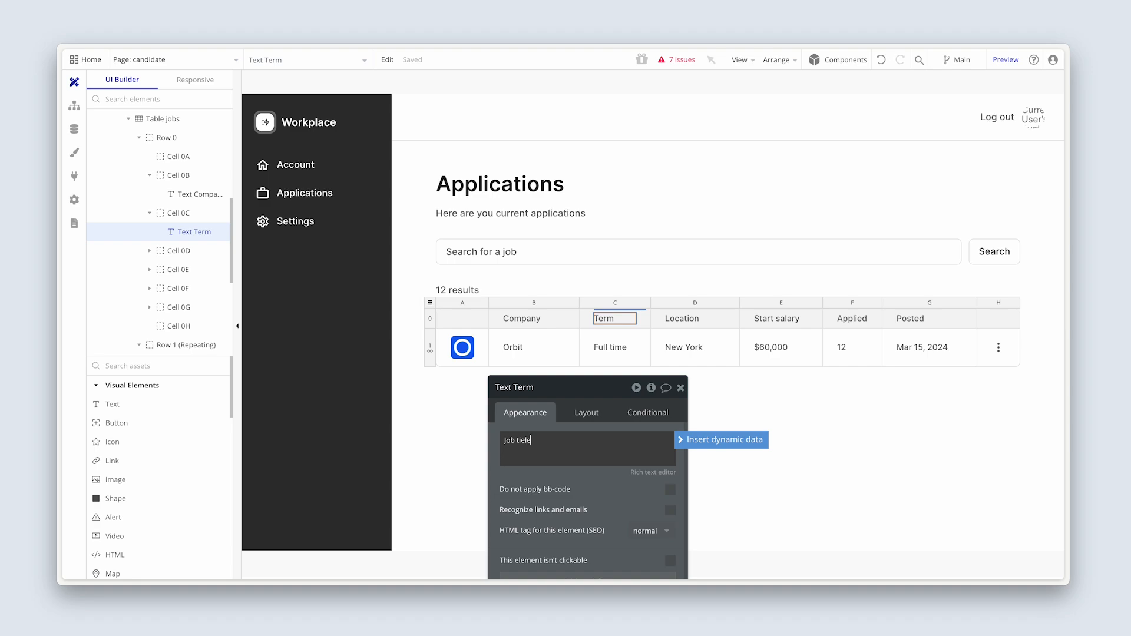
key(BackSpace)
key(BackSpace)
key(BackSpace)
Step: Set the repeating-row text under Job title to Current row's Application's Job's Title
click(606, 347)
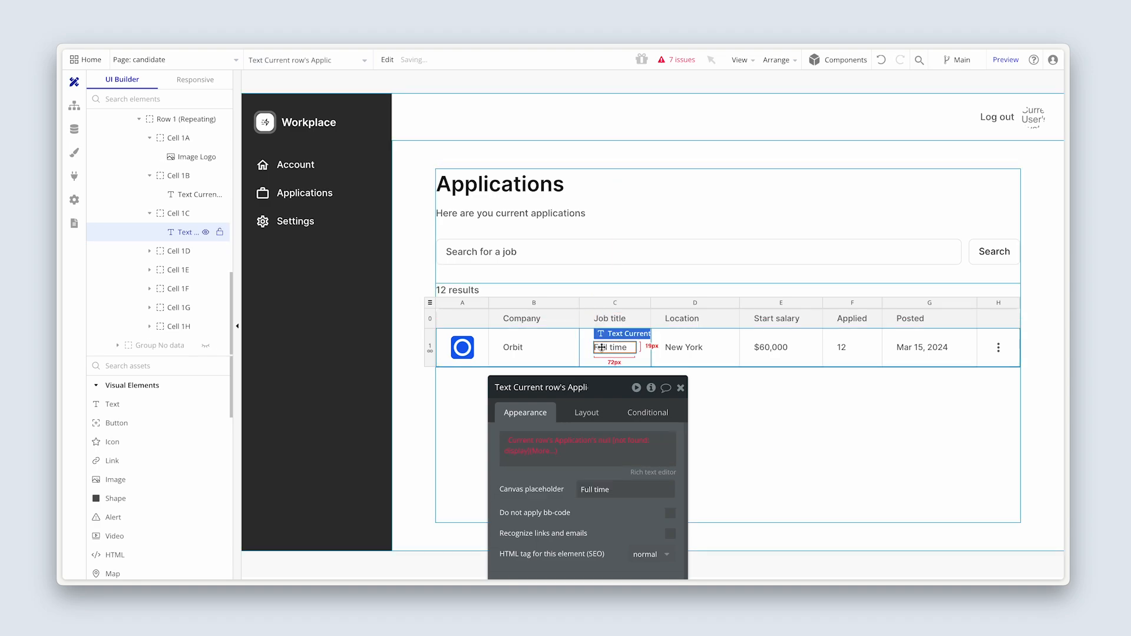
click(601, 444)
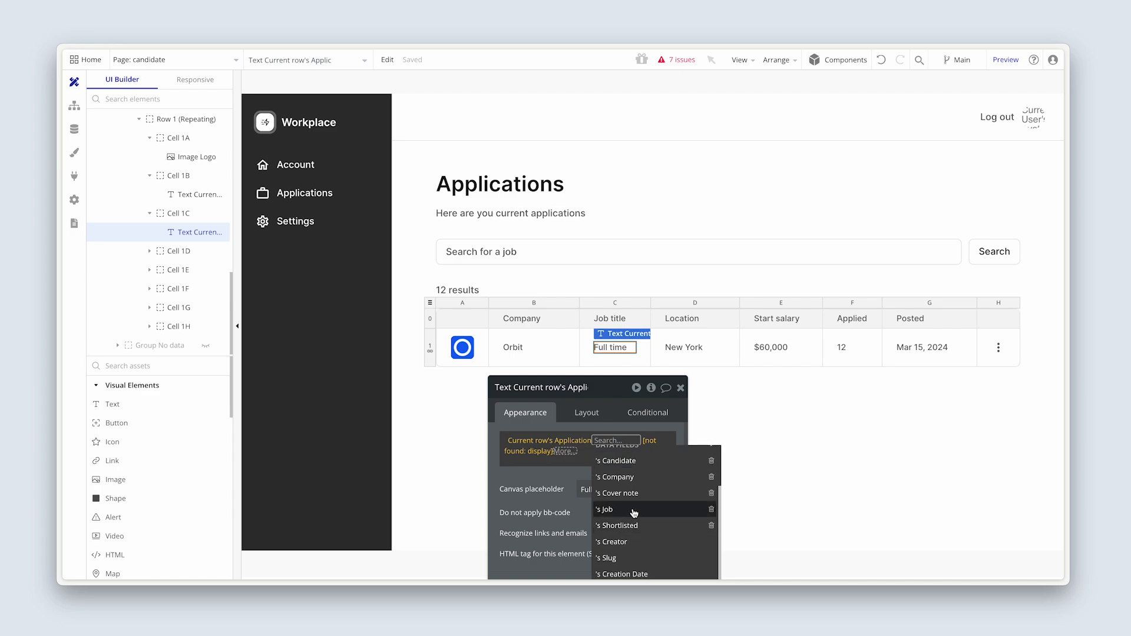
click(634, 510)
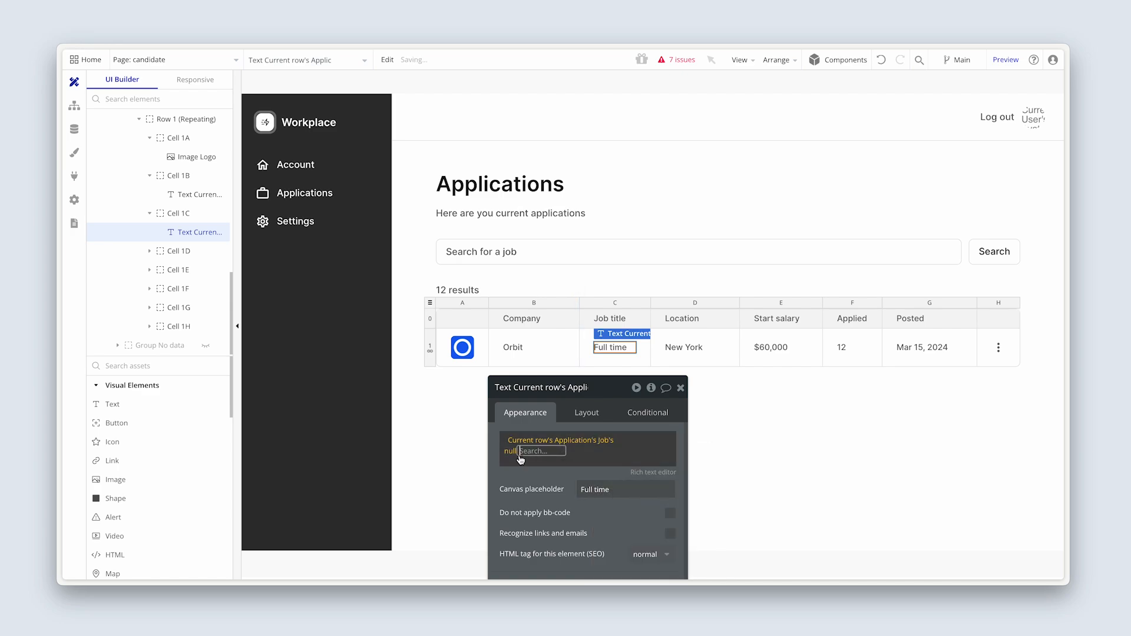
scroll(647, 510, down, 4)
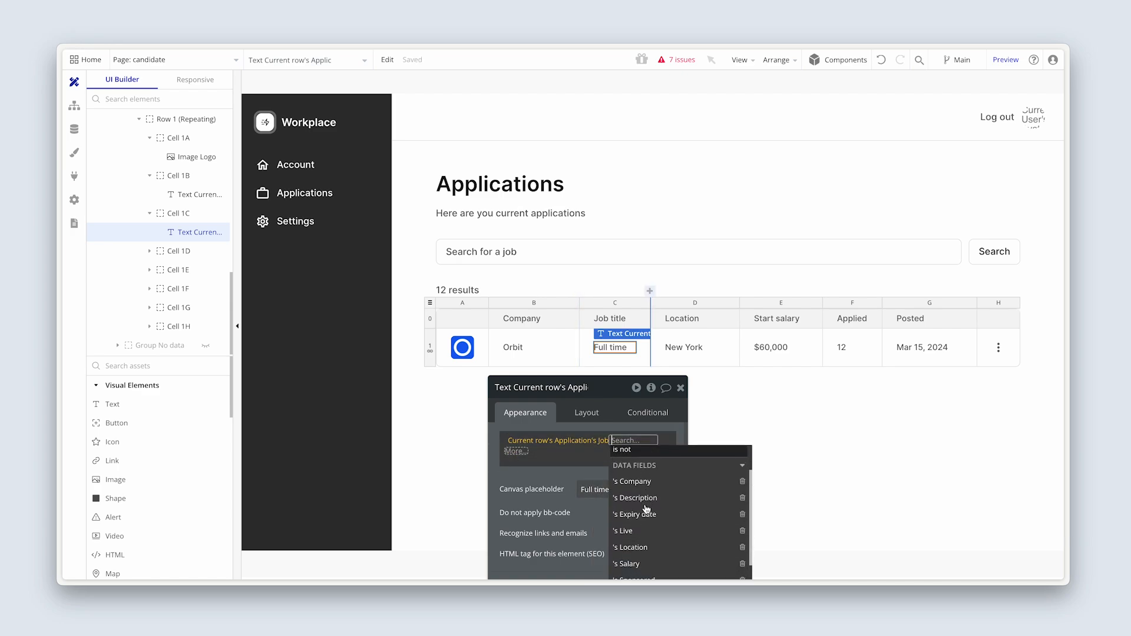
click(643, 554)
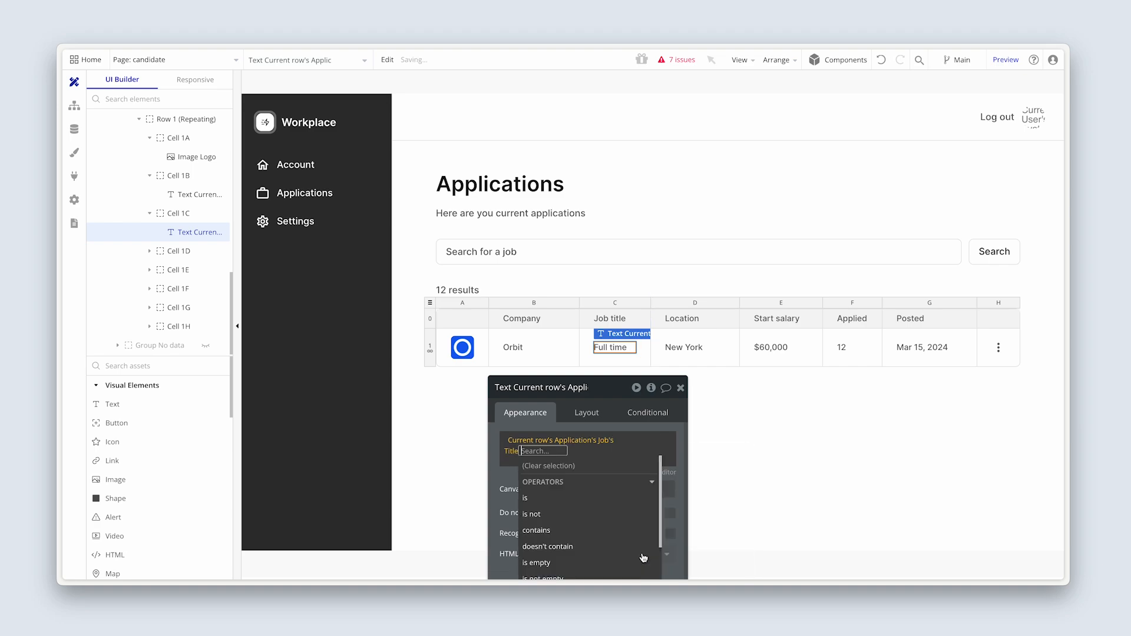
Step: Replace the job title text's canvas placeholder with No-code developer
click(582, 490)
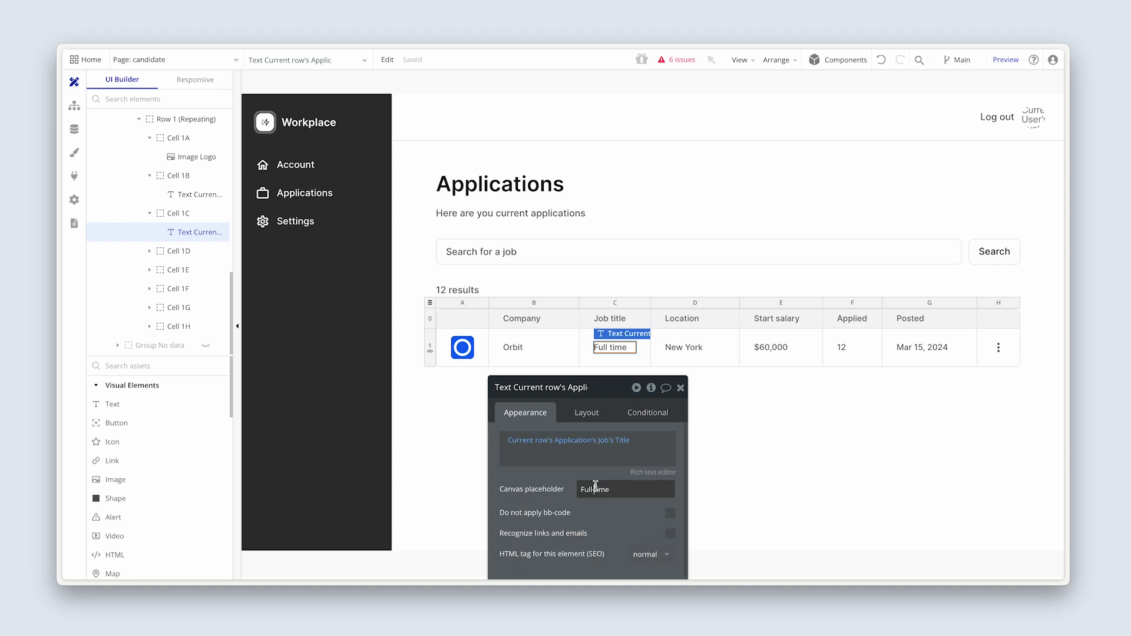
drag(582, 490, 625, 488)
text(No-code developer)
click(566, 509)
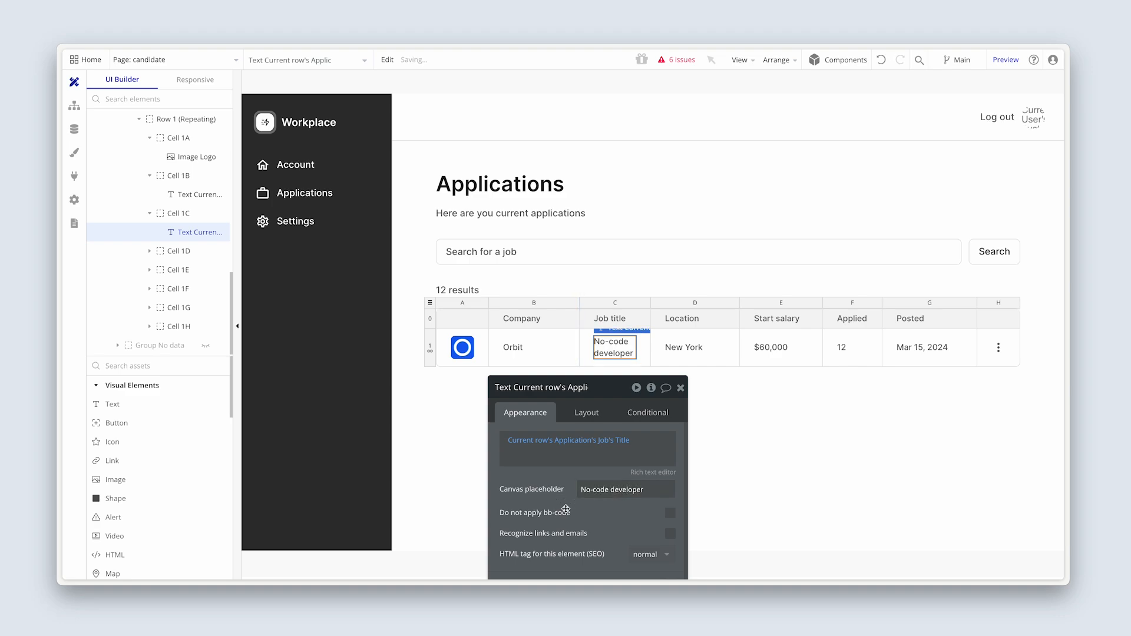
drag(565, 509, 722, 506)
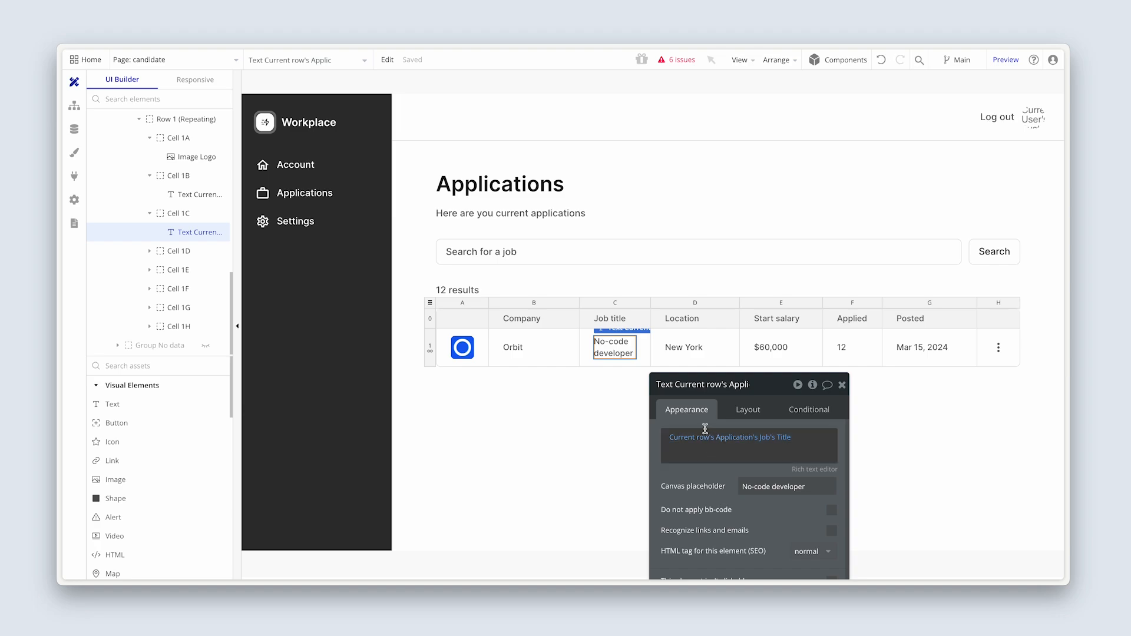
Step: Change the header text of column D to Term
click(681, 318)
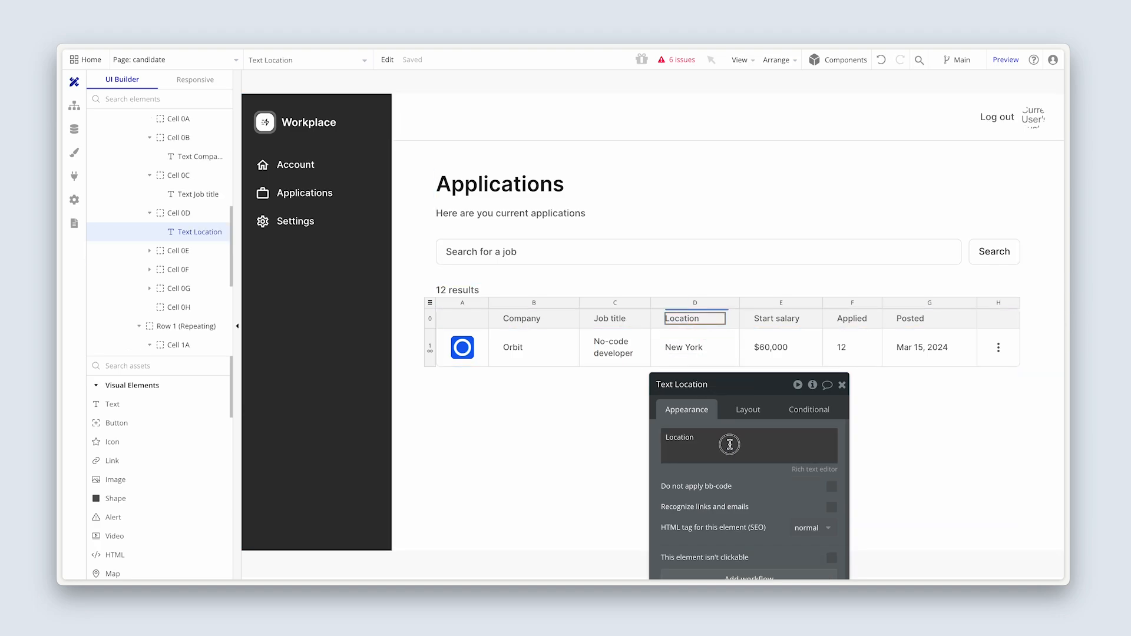
click(730, 444)
text(Term)
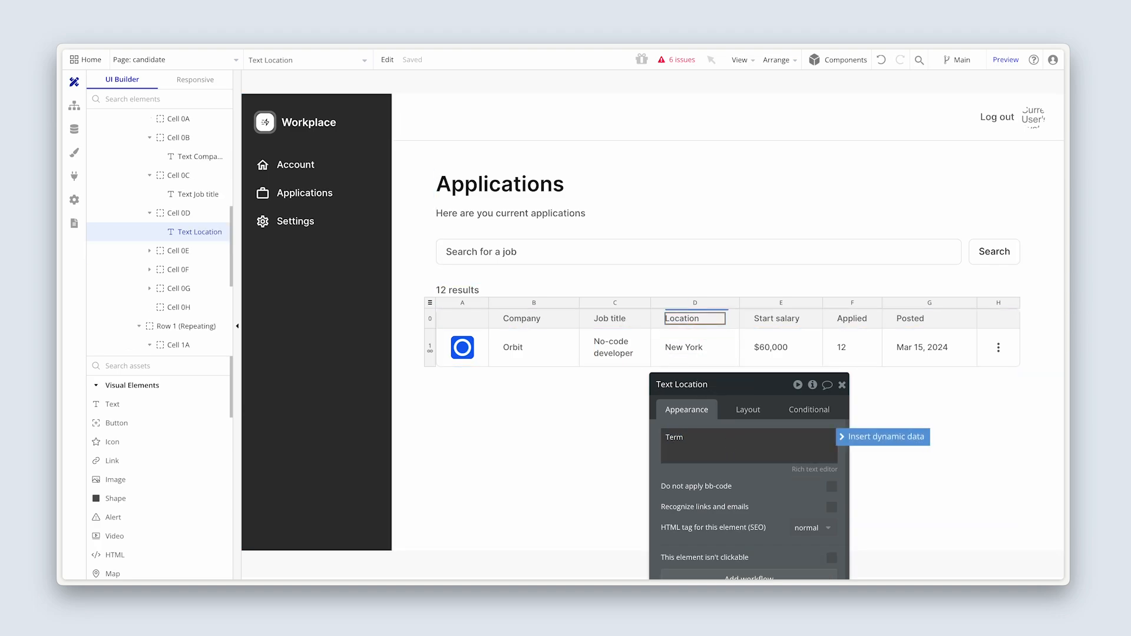
Step: Set the repeating-row text under Term to Current row's Application's Job's Term's Display
click(684, 354)
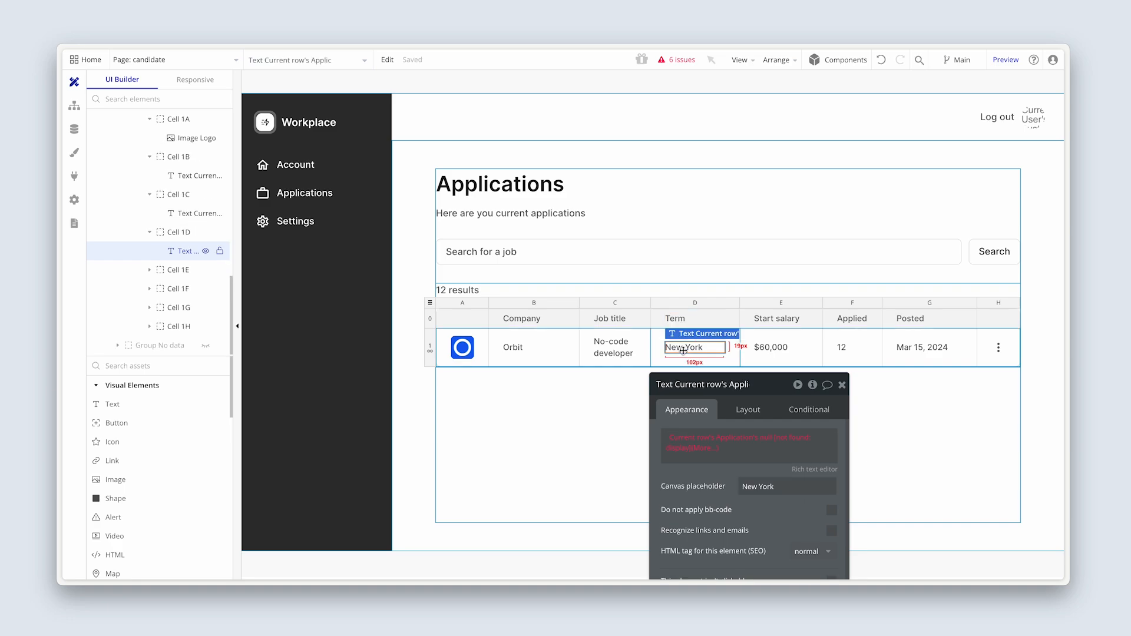
click(765, 436)
scroll(795, 500, down, 1)
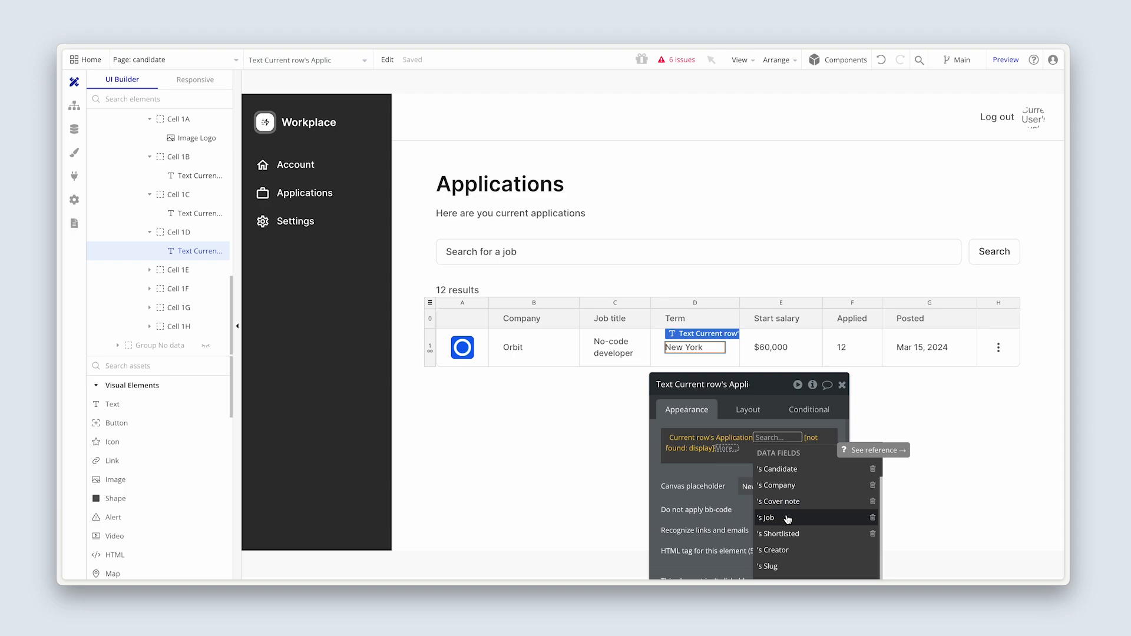
click(778, 532)
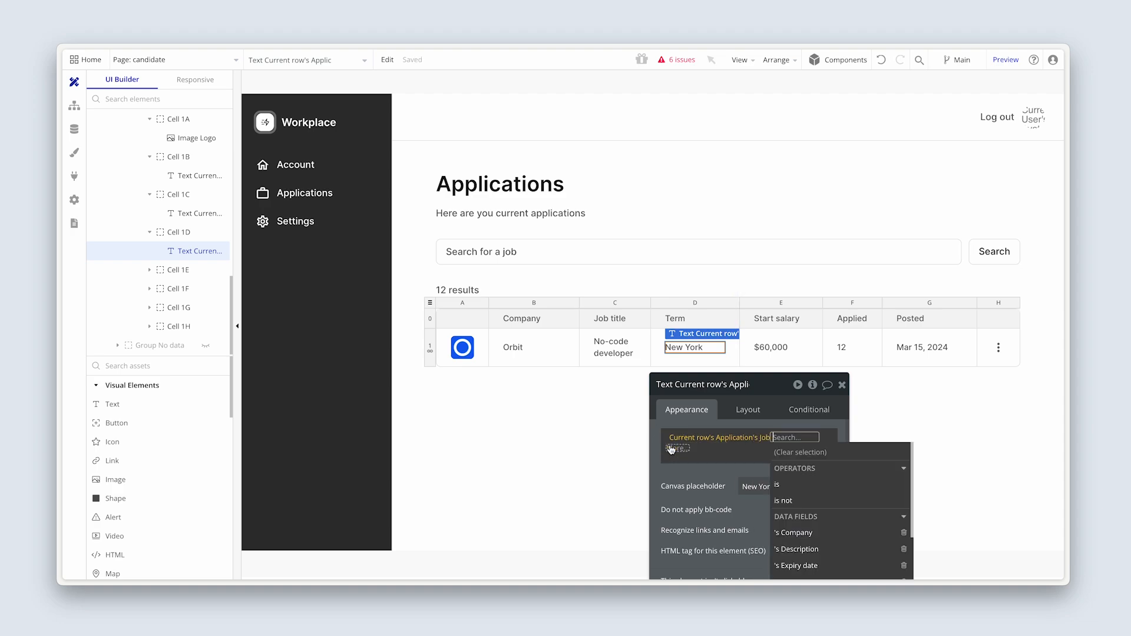
click(698, 449)
scroll(795, 518, down, 2)
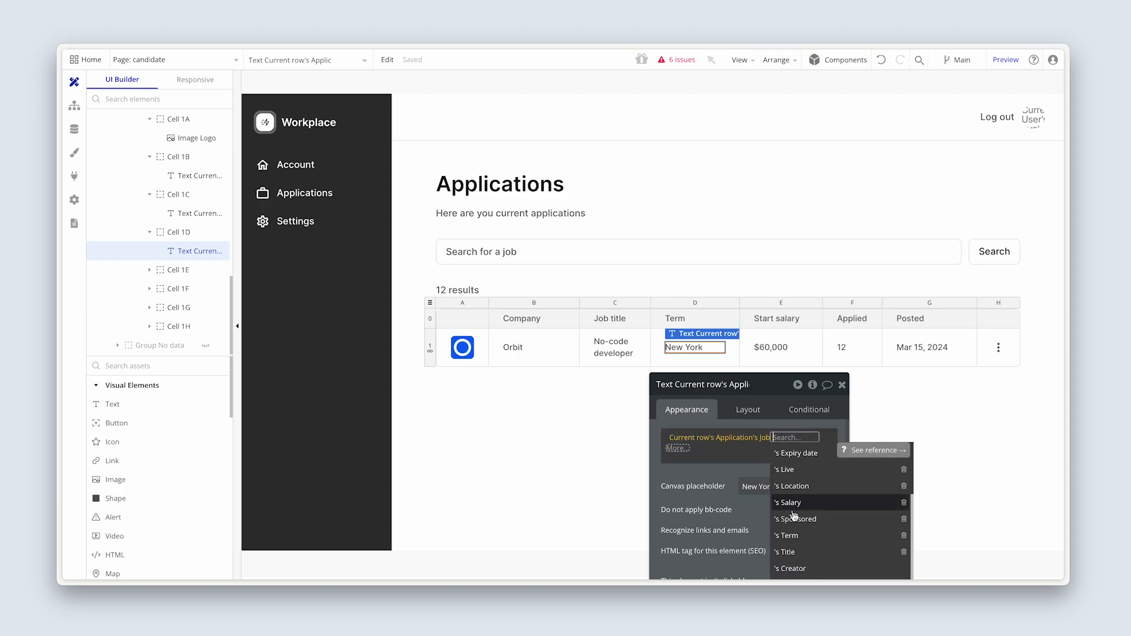
click(803, 538)
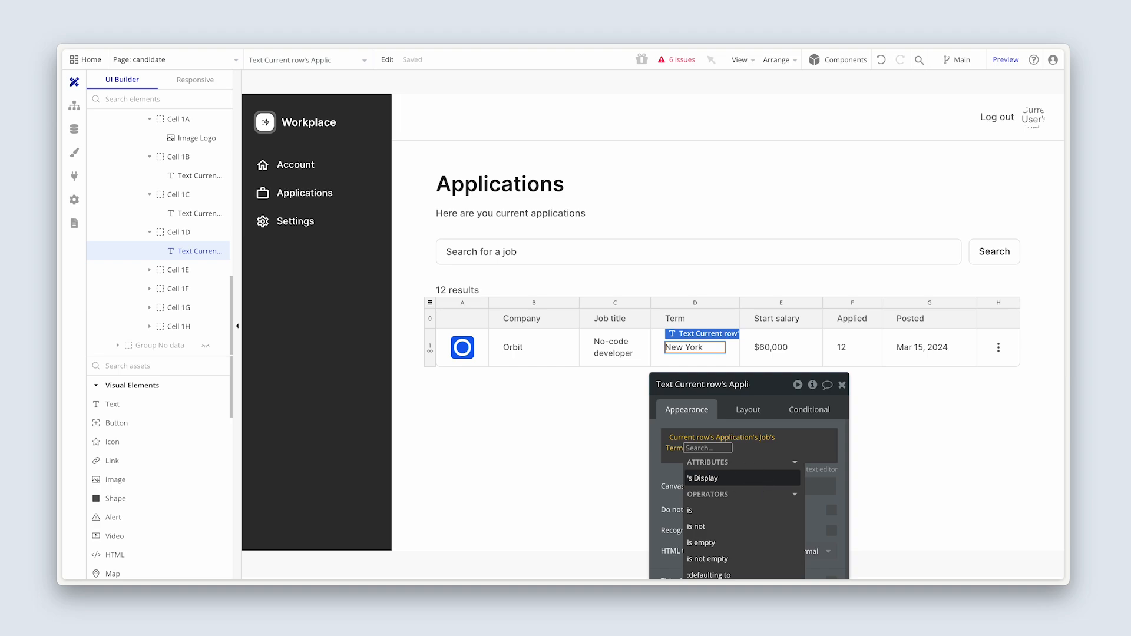
click(766, 478)
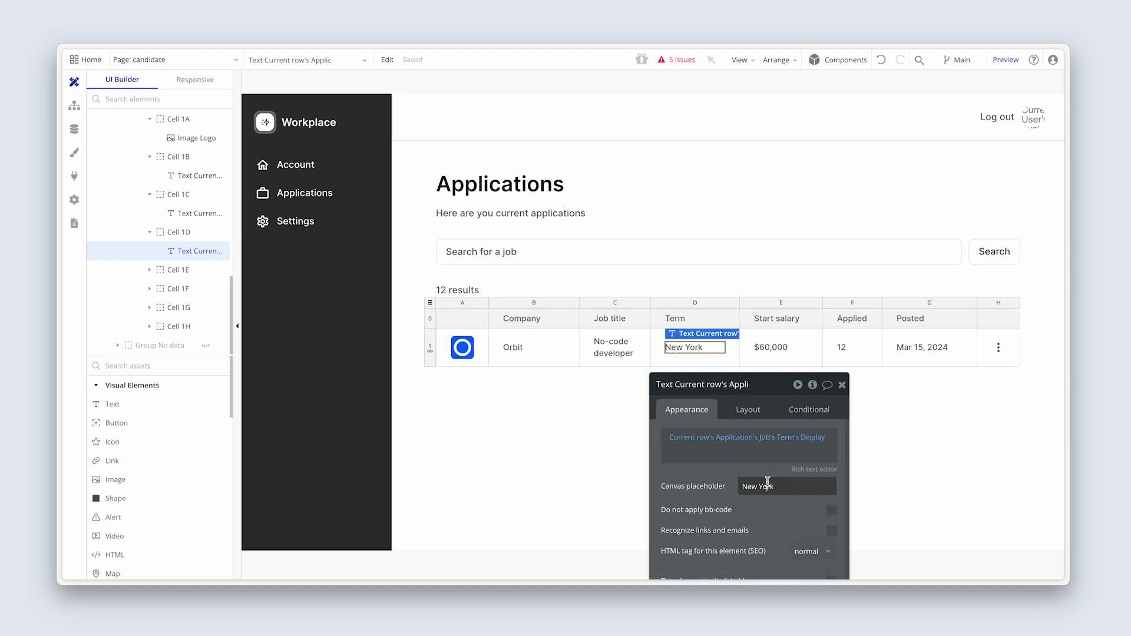
Step: Replace the term text's canvas placeholder with Full time
drag(743, 485, 775, 488)
click(742, 486)
key(BackSpace)
key(BackSpace)
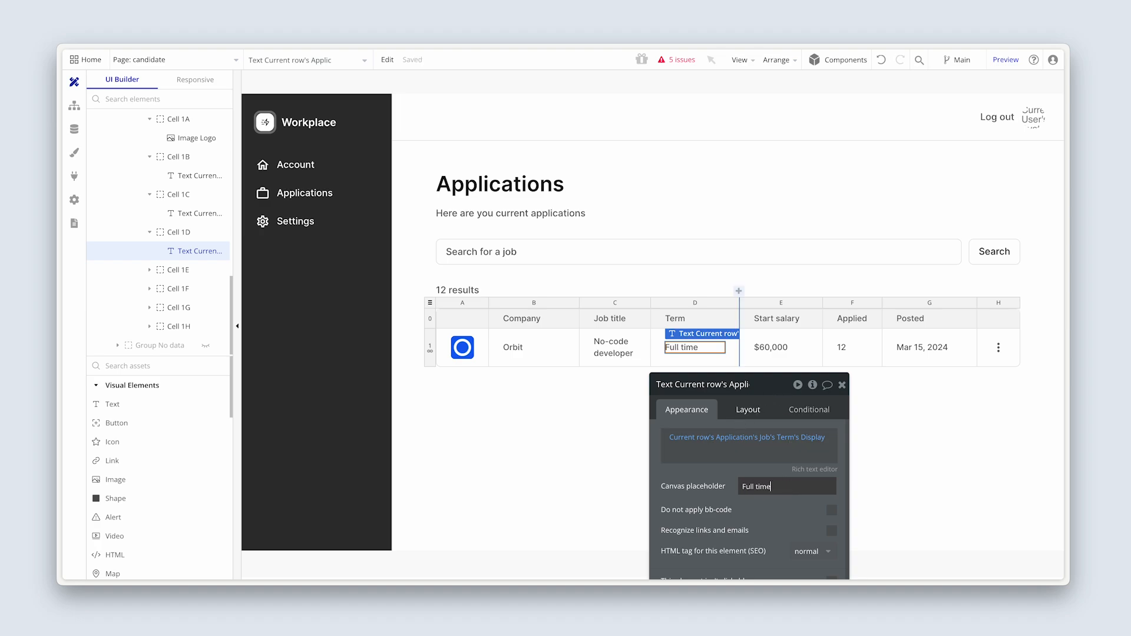
Step: Set the repeating-row text under Start salary to Current row's Application's Job's Salary:min
click(780, 347)
click(780, 348)
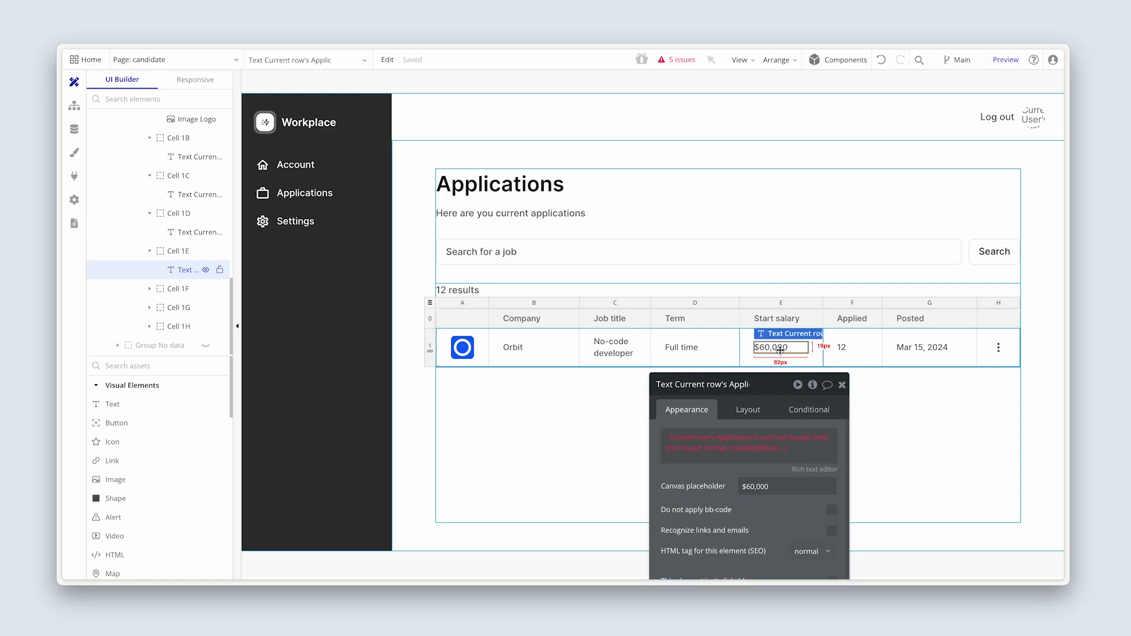
click(765, 441)
scroll(790, 530, down, 2)
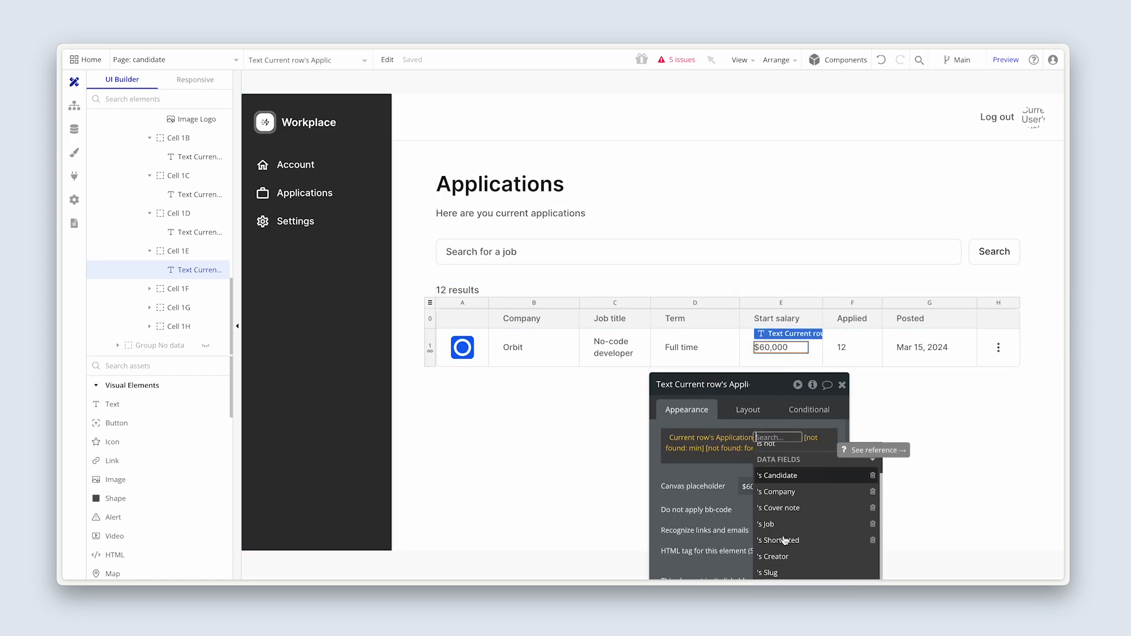
click(793, 523)
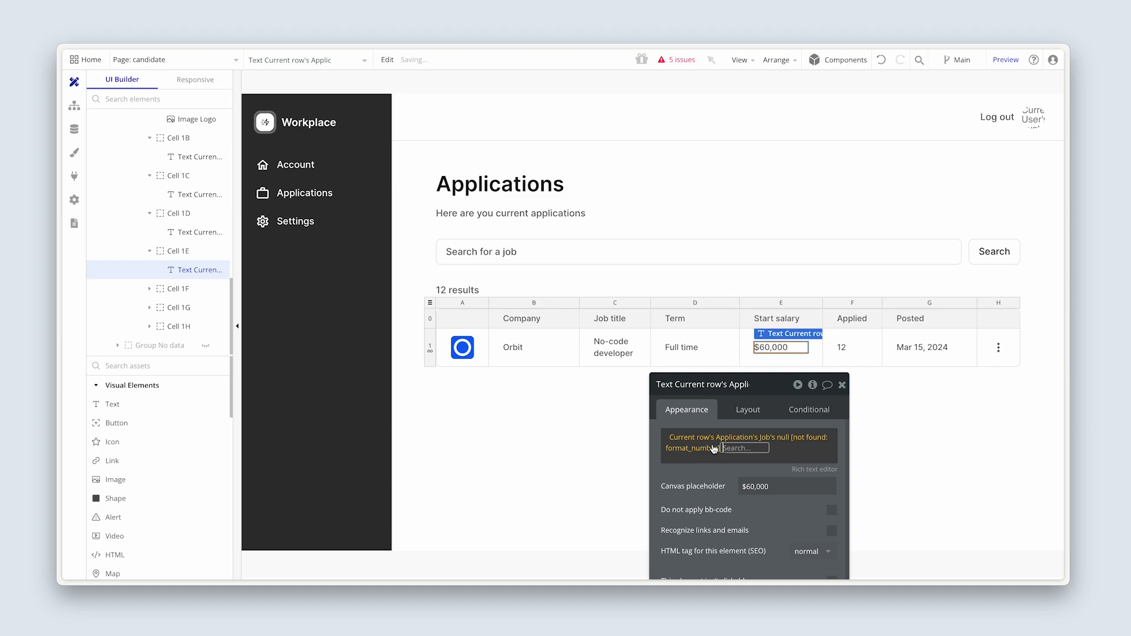
click(786, 443)
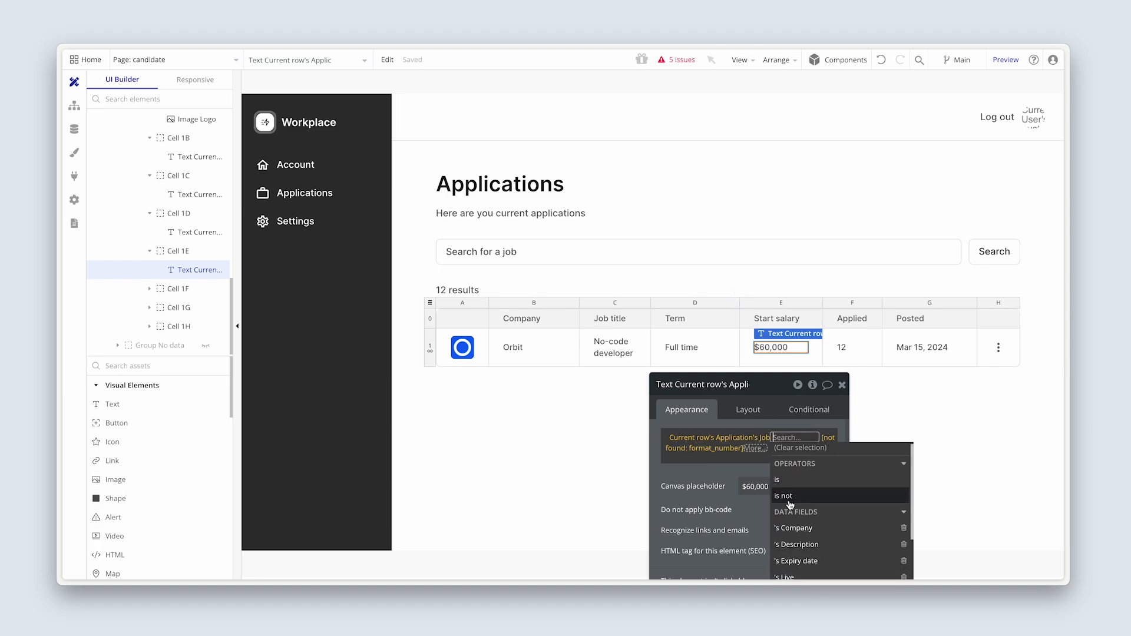
text(sa)
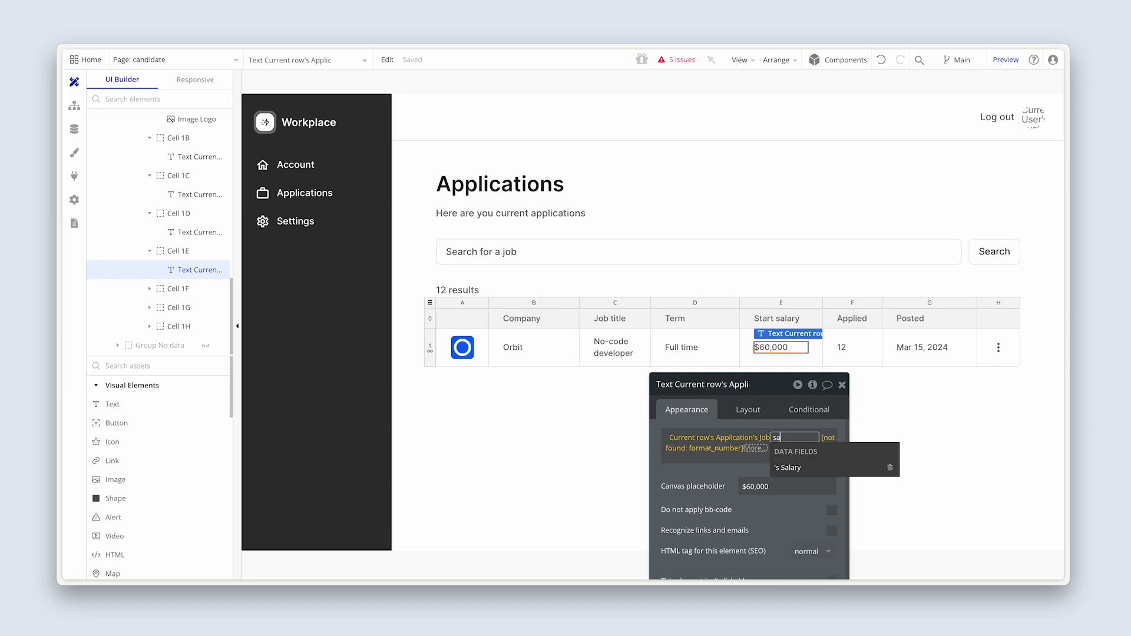
click(816, 467)
click(769, 482)
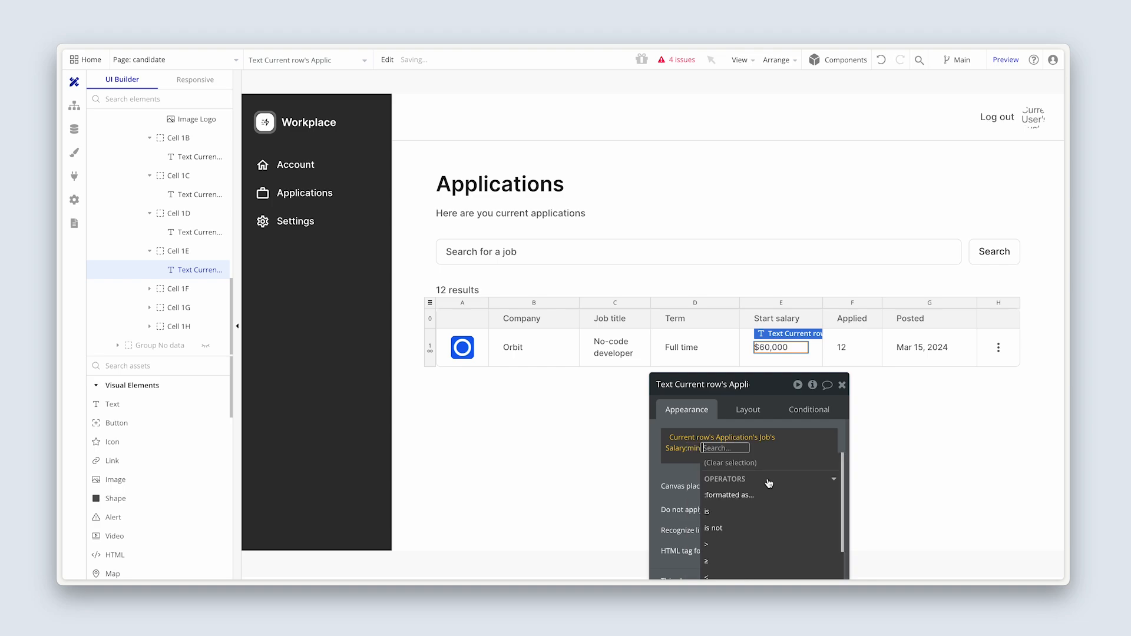
Step: Format the minimum salary value as Currency with 0 decimal places
click(772, 495)
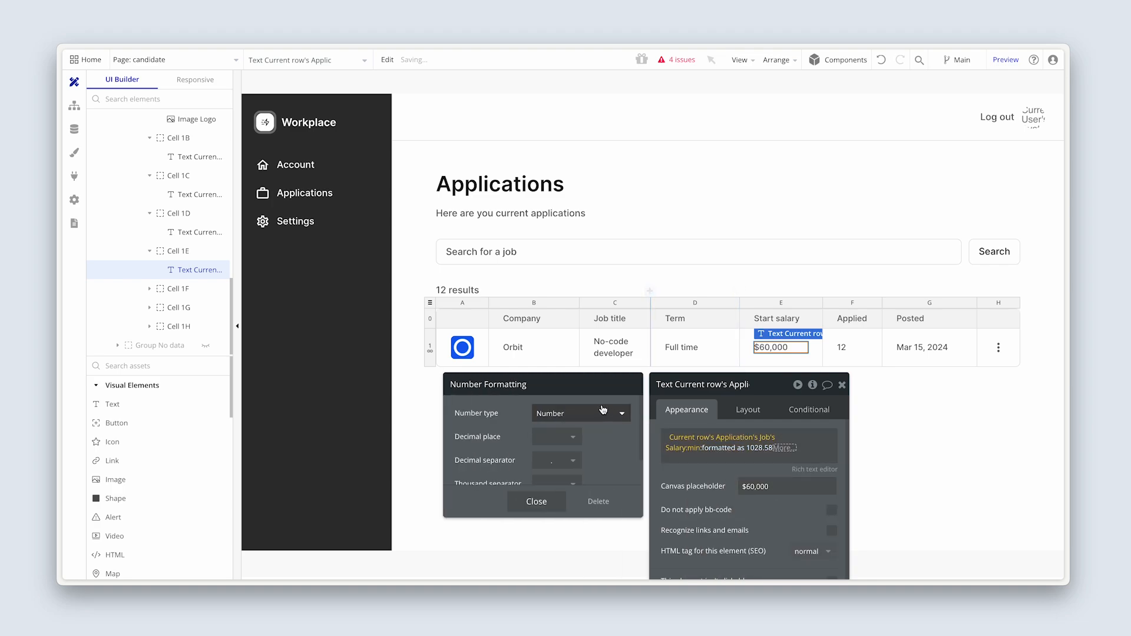
click(580, 413)
click(588, 468)
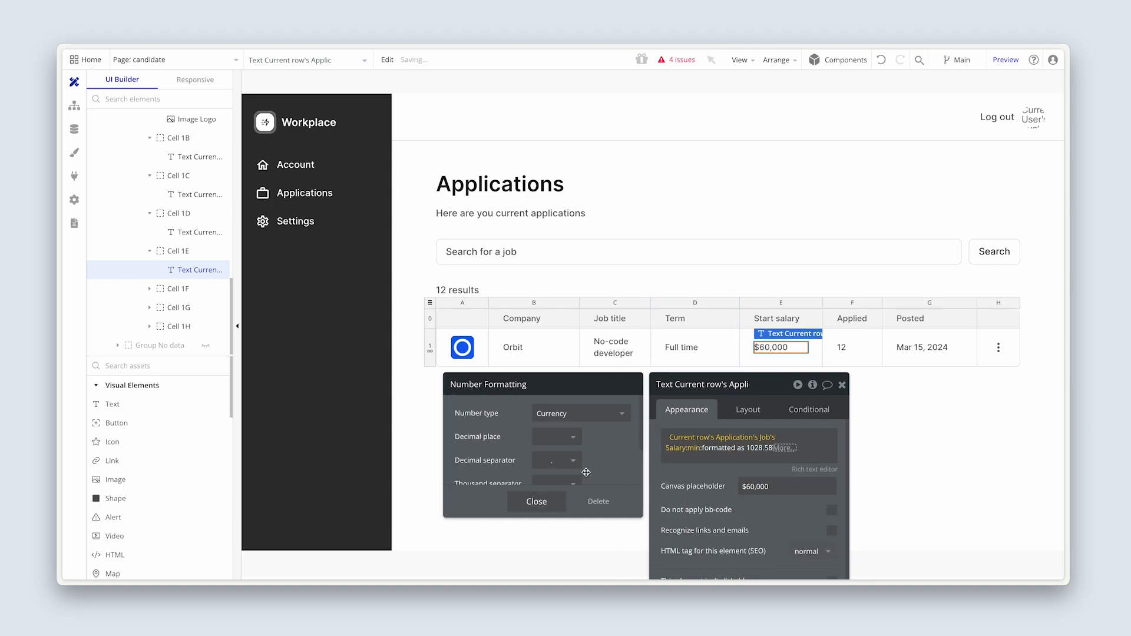
click(557, 437)
click(556, 508)
click(562, 438)
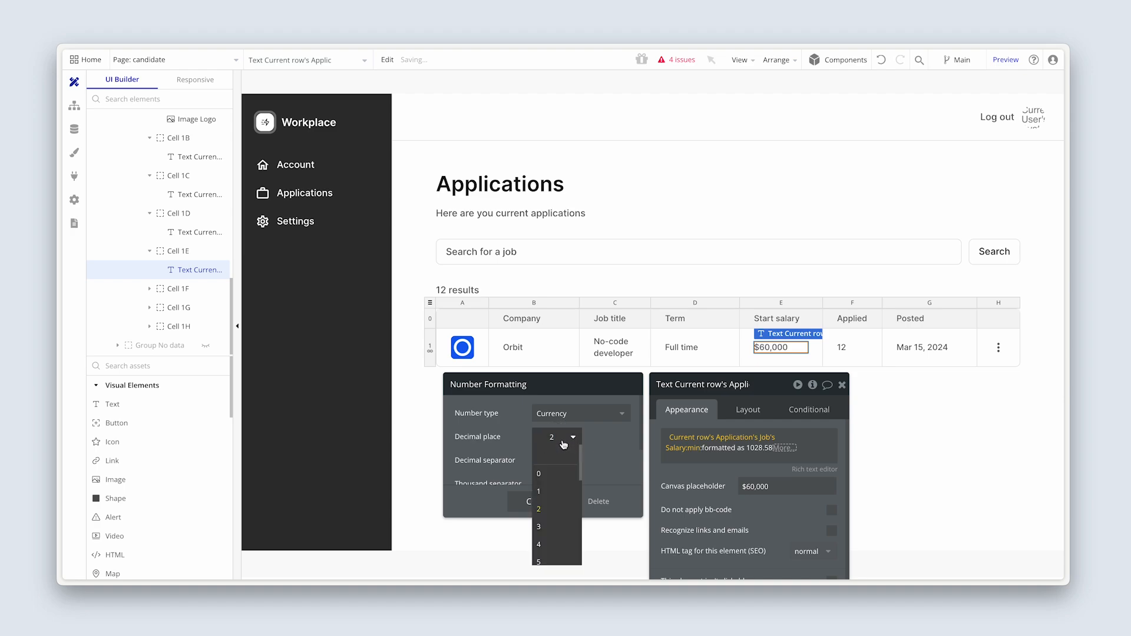
click(561, 471)
Step: Give the salary format a comma thousand separator and the $ currency symbol, and close the number formatting
scroll(515, 449, down, 2)
click(556, 426)
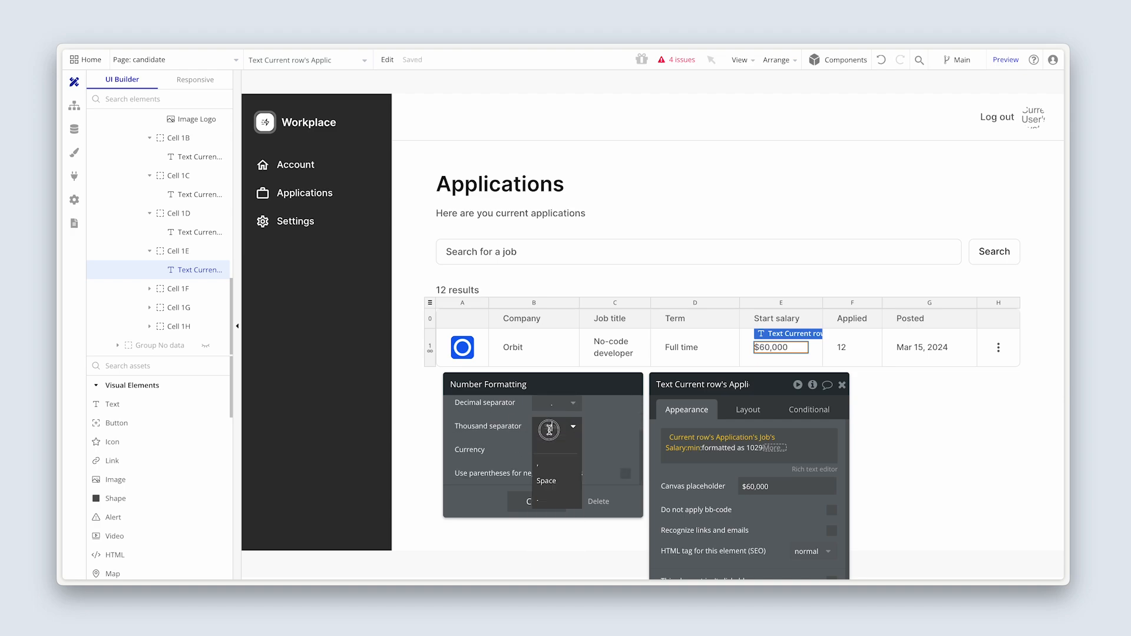
click(558, 456)
click(558, 457)
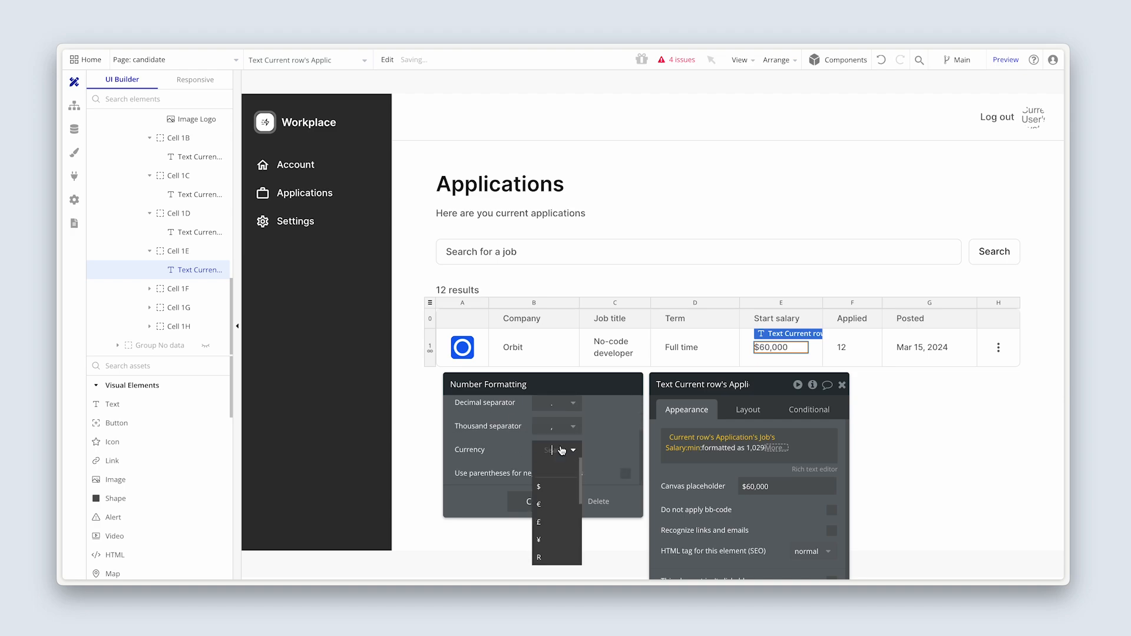
click(563, 487)
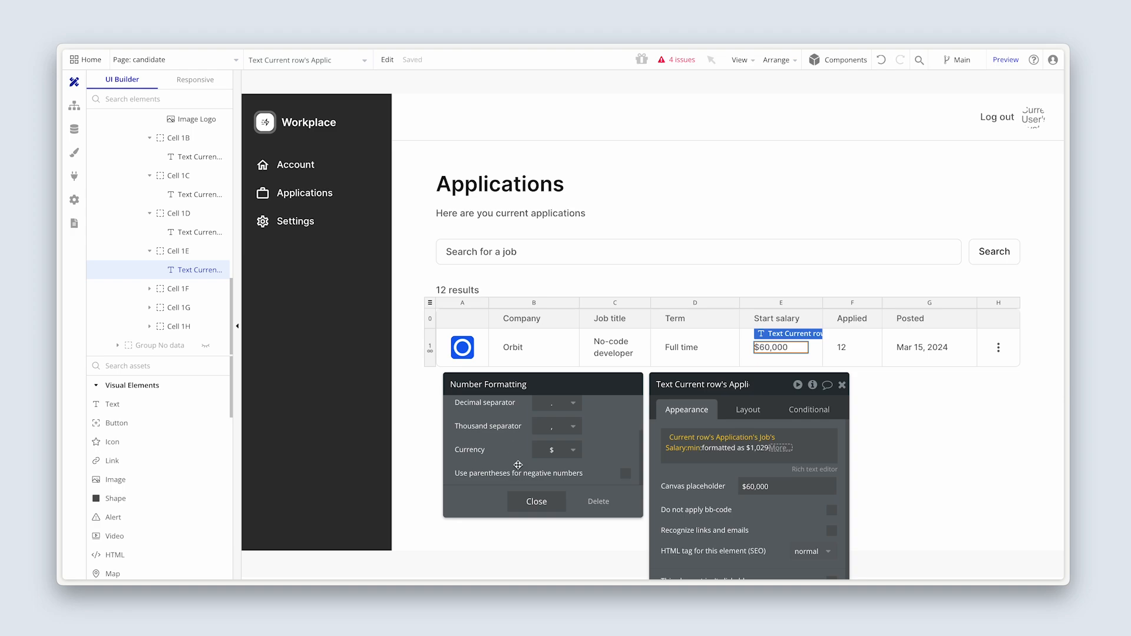
click(527, 498)
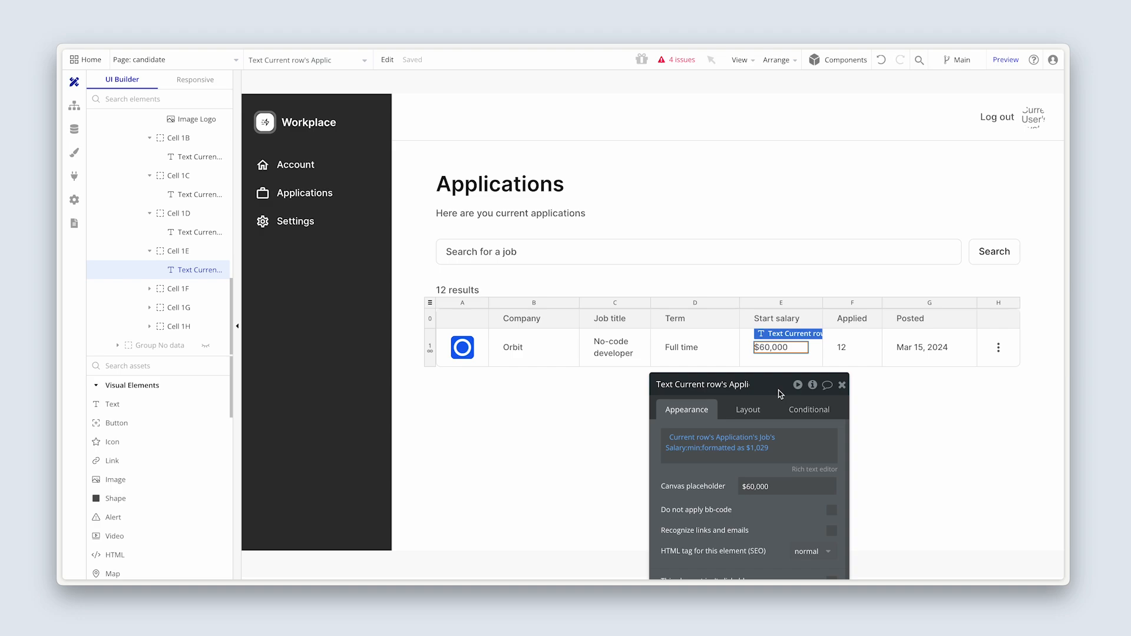
Step: Change the header text of column F to Status
click(847, 321)
triple_click(732, 435)
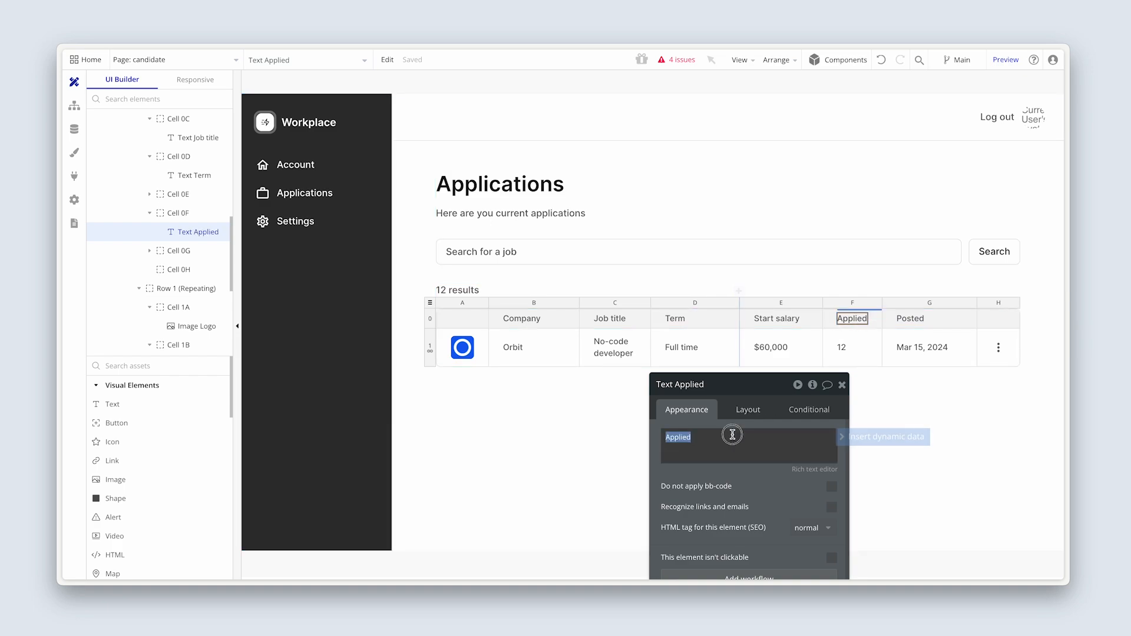
text($)
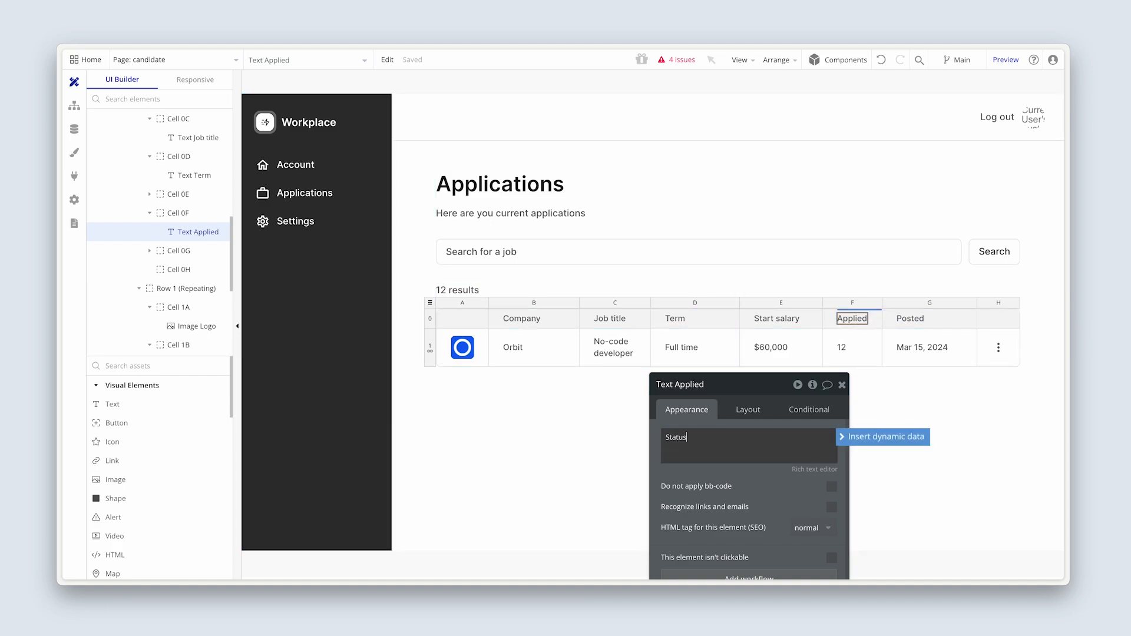
Step: Replace the repeating-row text under Status with Current row's Application and look through its data fields for a status field
click(842, 348)
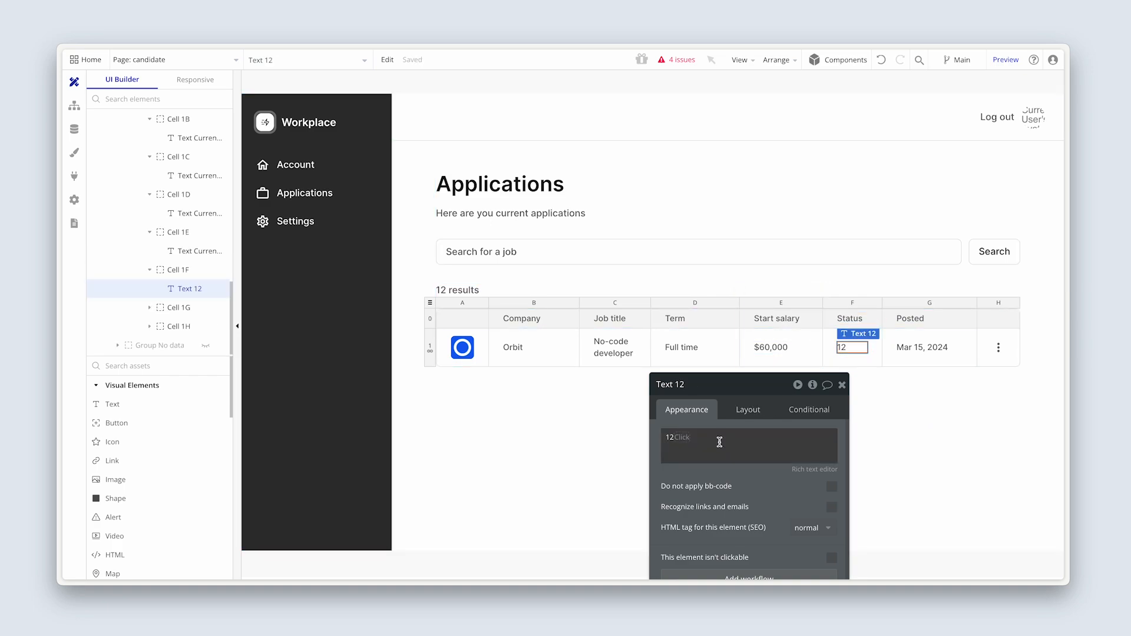
triple_click(669, 437)
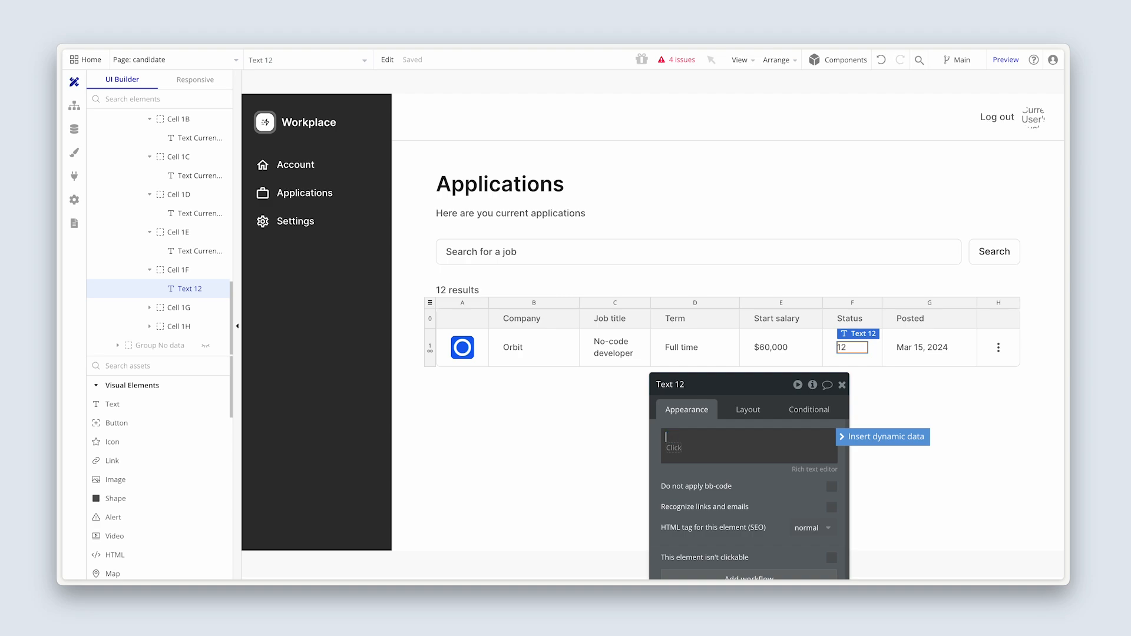
click(689, 417)
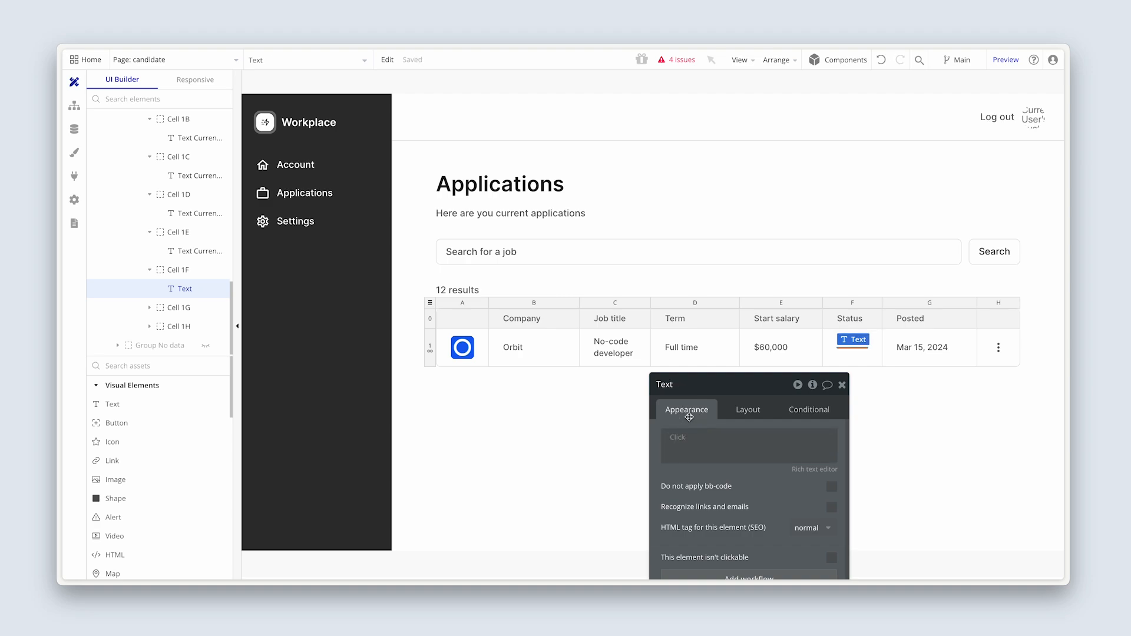
click(681, 437)
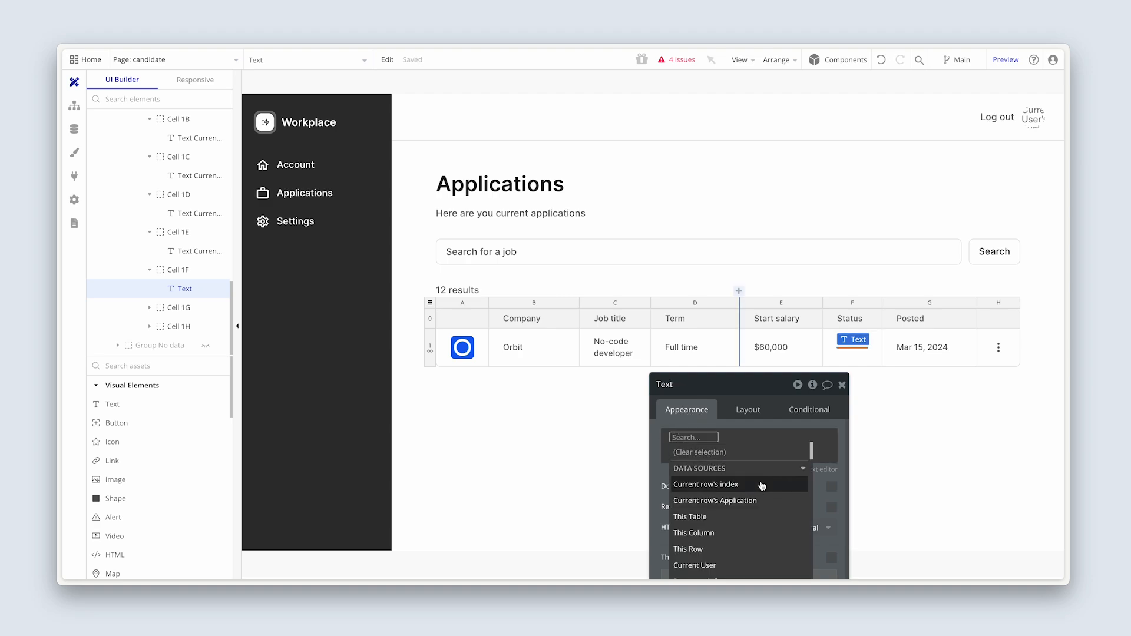
click(769, 501)
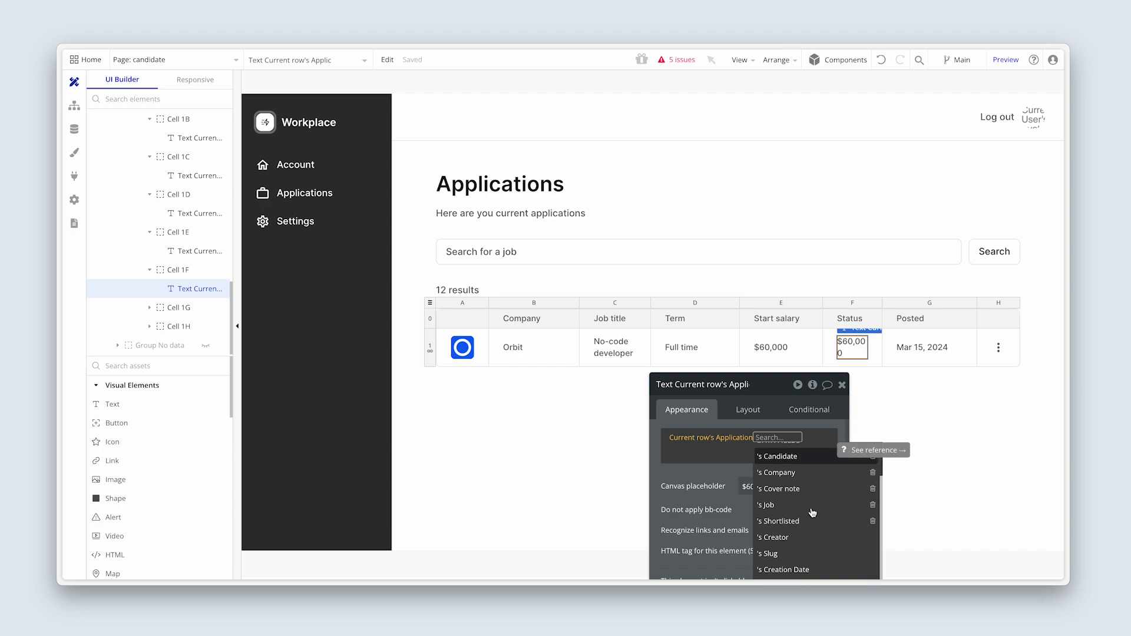
scroll(813, 512, up, 1)
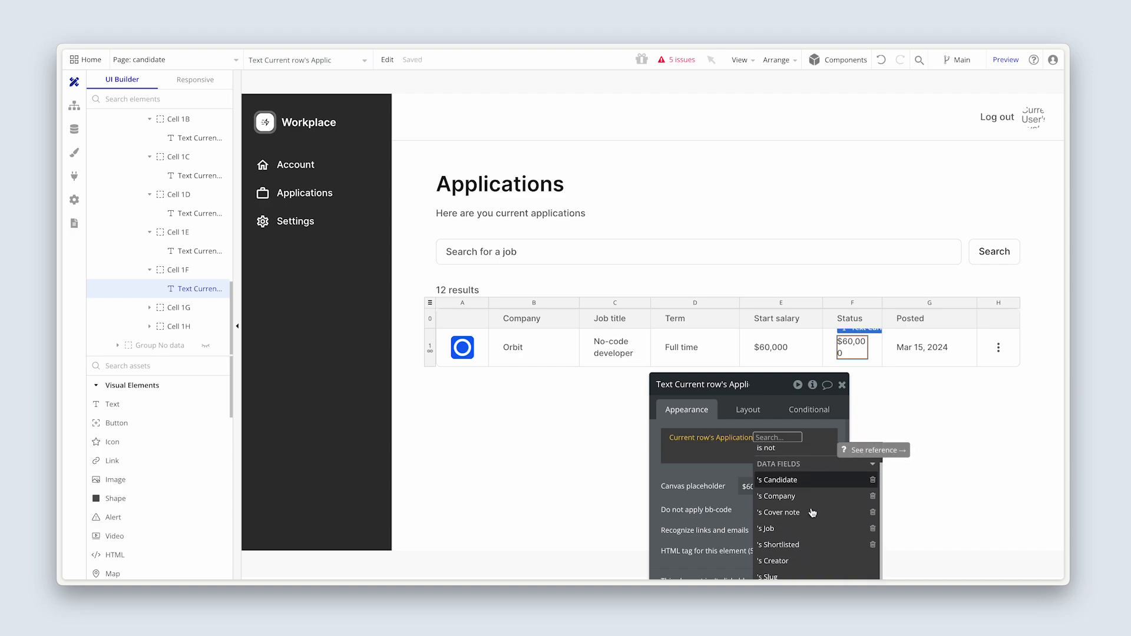
scroll(811, 508, down, 4)
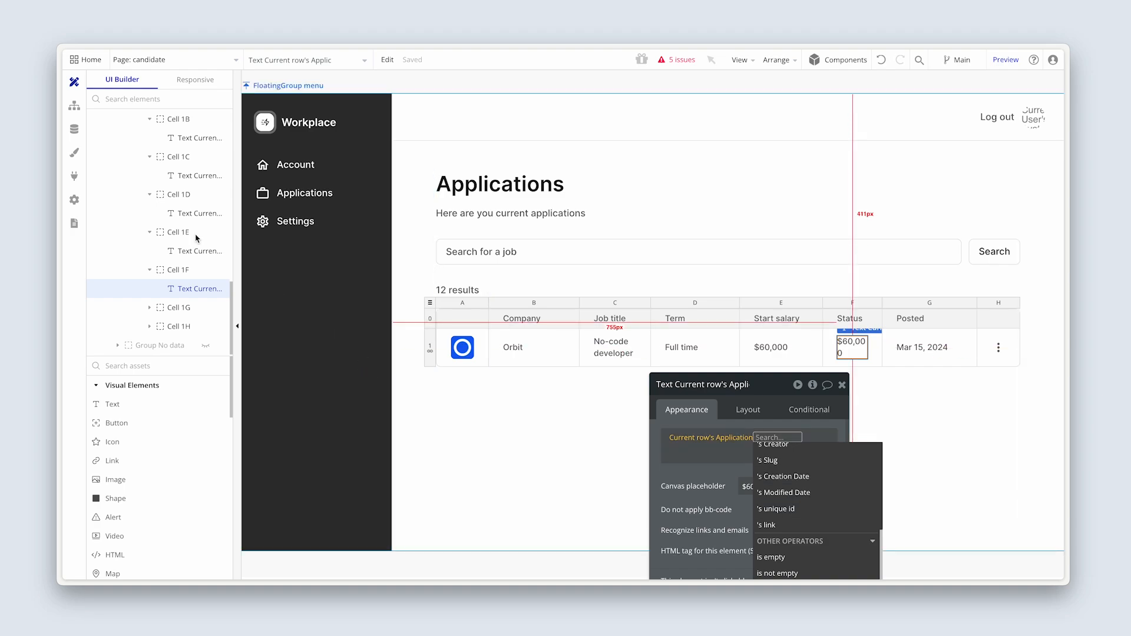
Step: Add a field named Status with type Application status to the Application data type
click(75, 128)
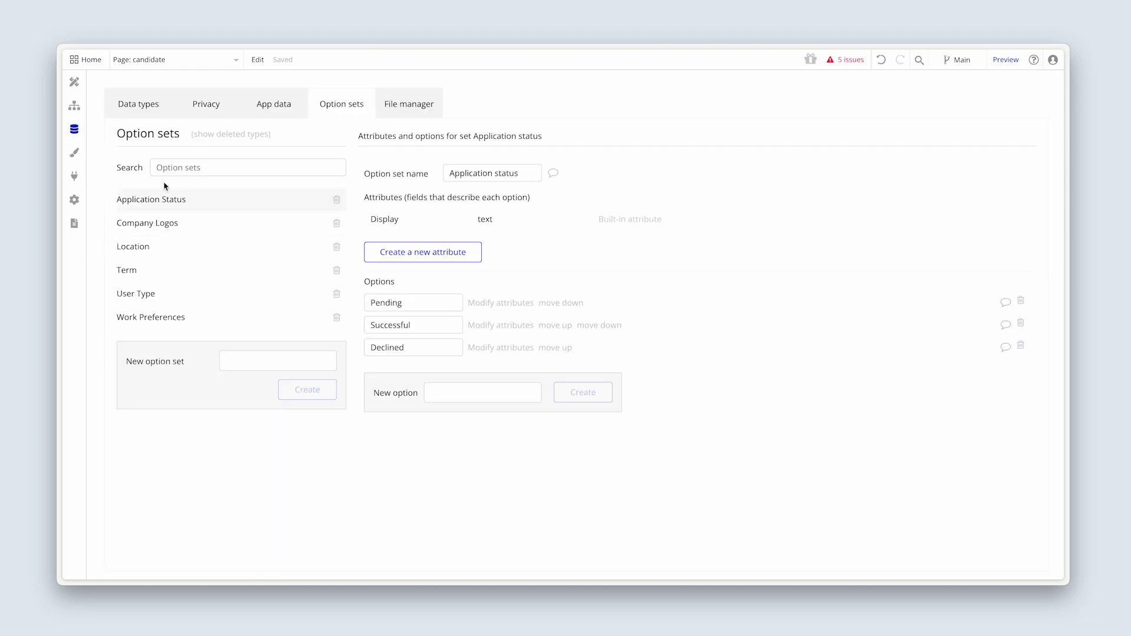
click(143, 103)
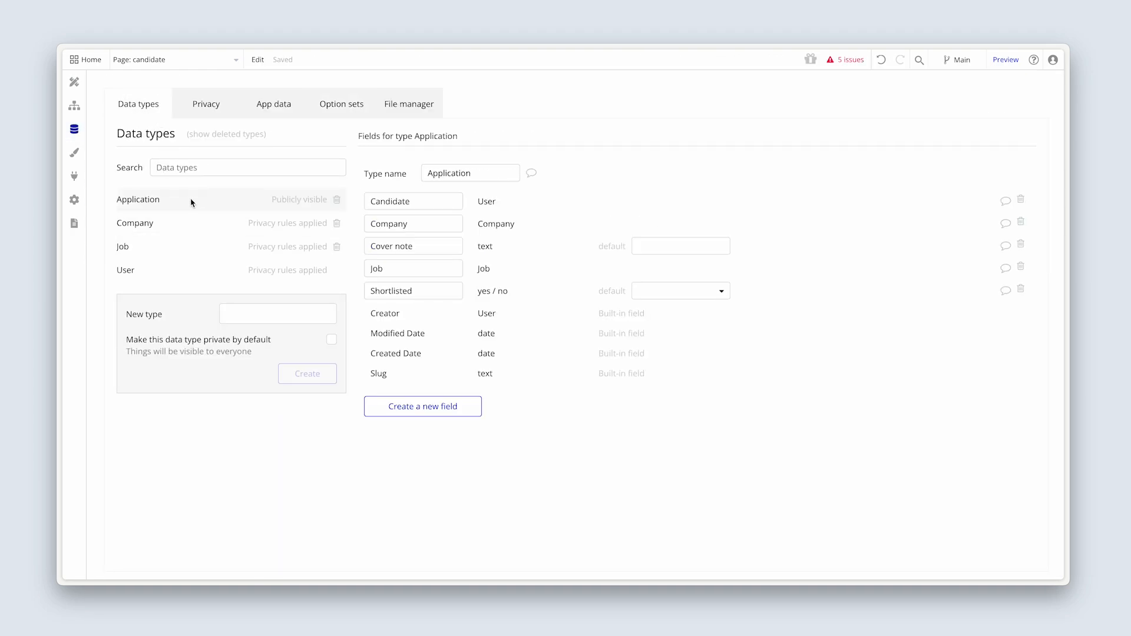
click(470, 408)
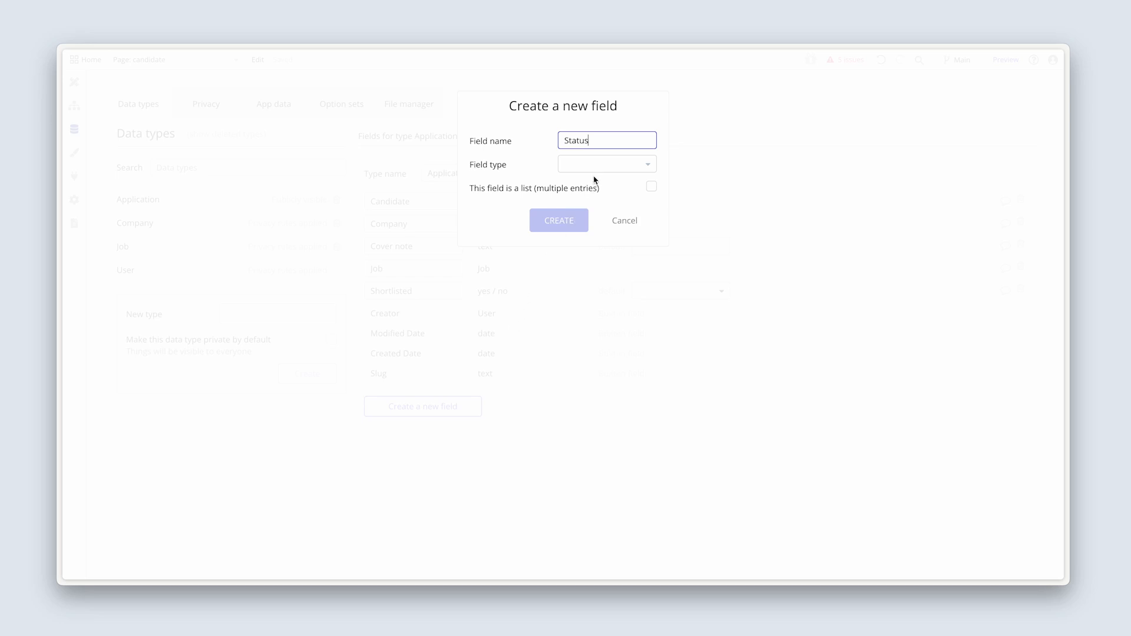
click(603, 165)
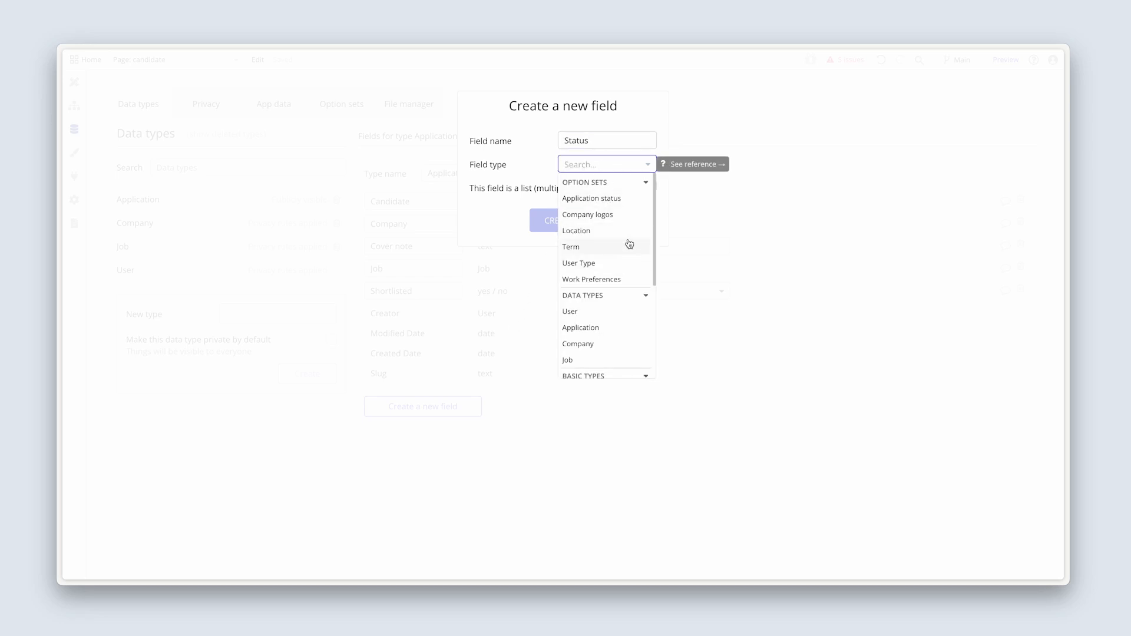
click(627, 200)
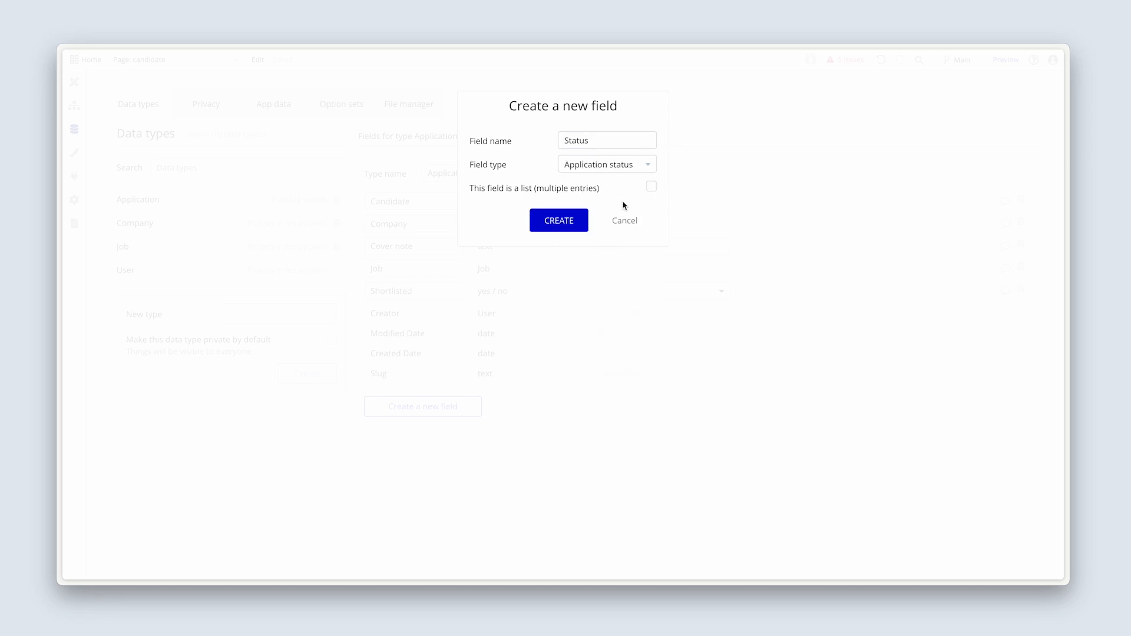
click(581, 226)
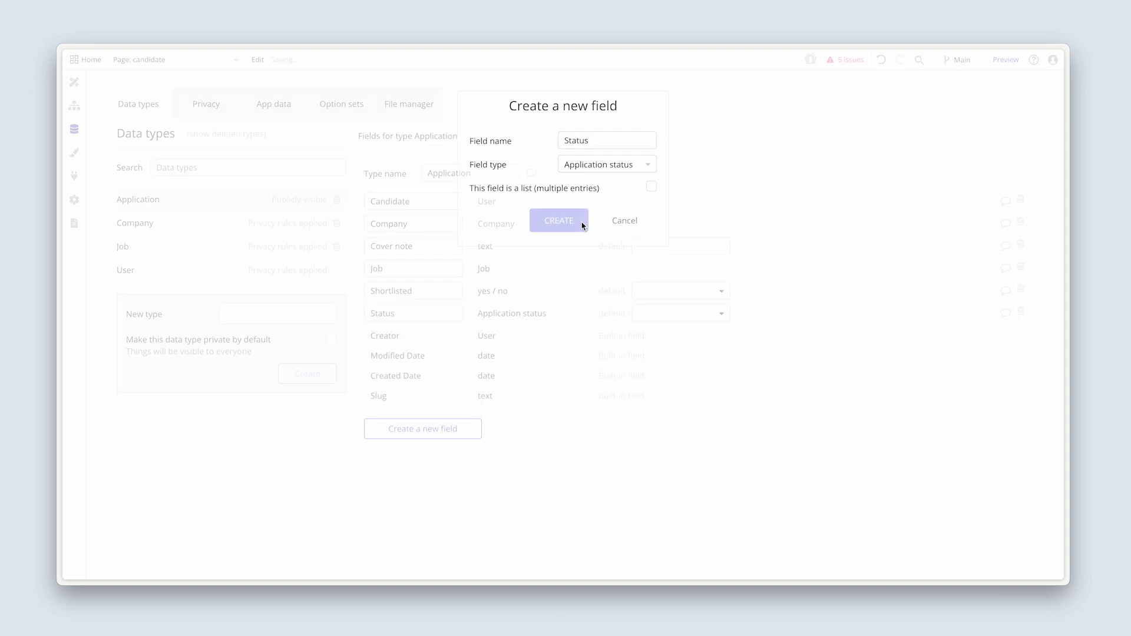
Step: Complete the dynamic expression of the status text in the repeating row as Current row's Application's Status's Display
click(75, 82)
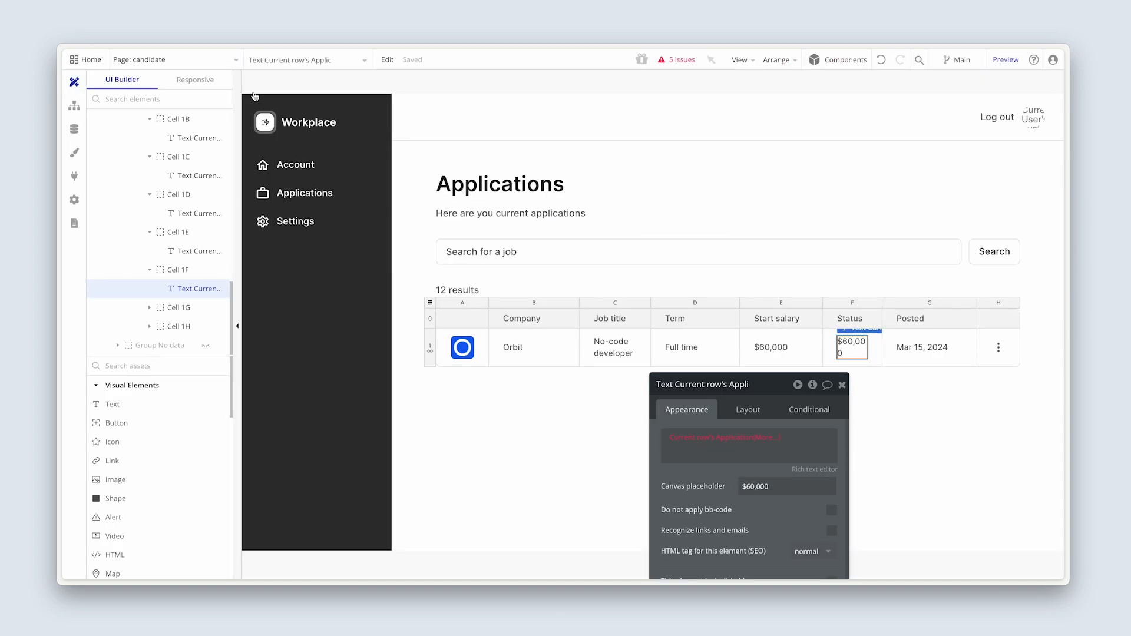
click(766, 437)
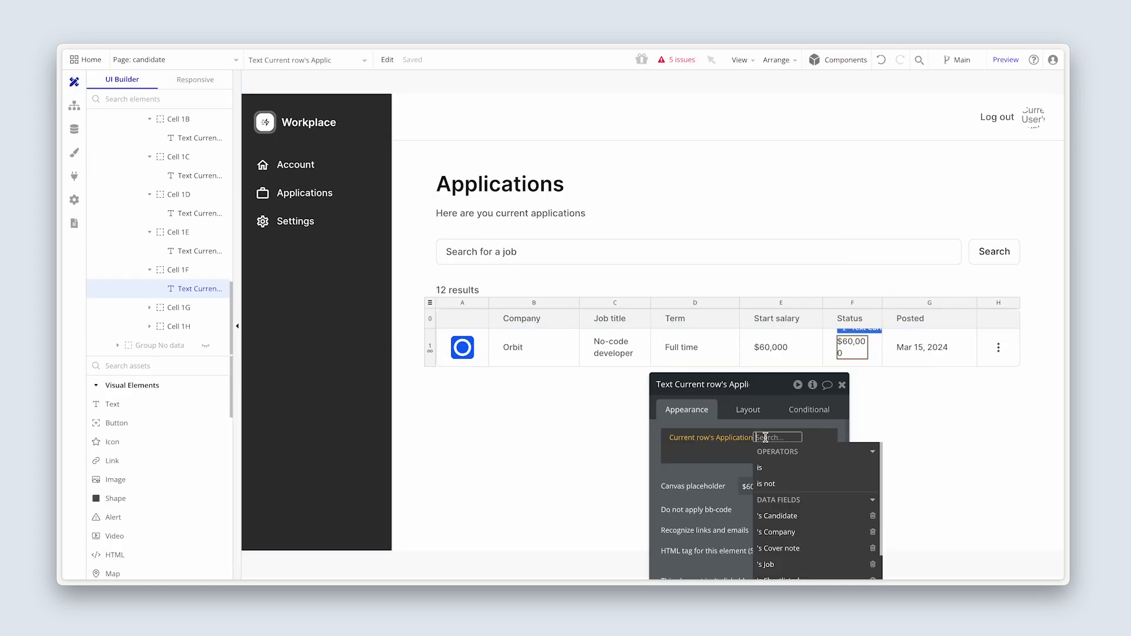
scroll(814, 516, down, 2)
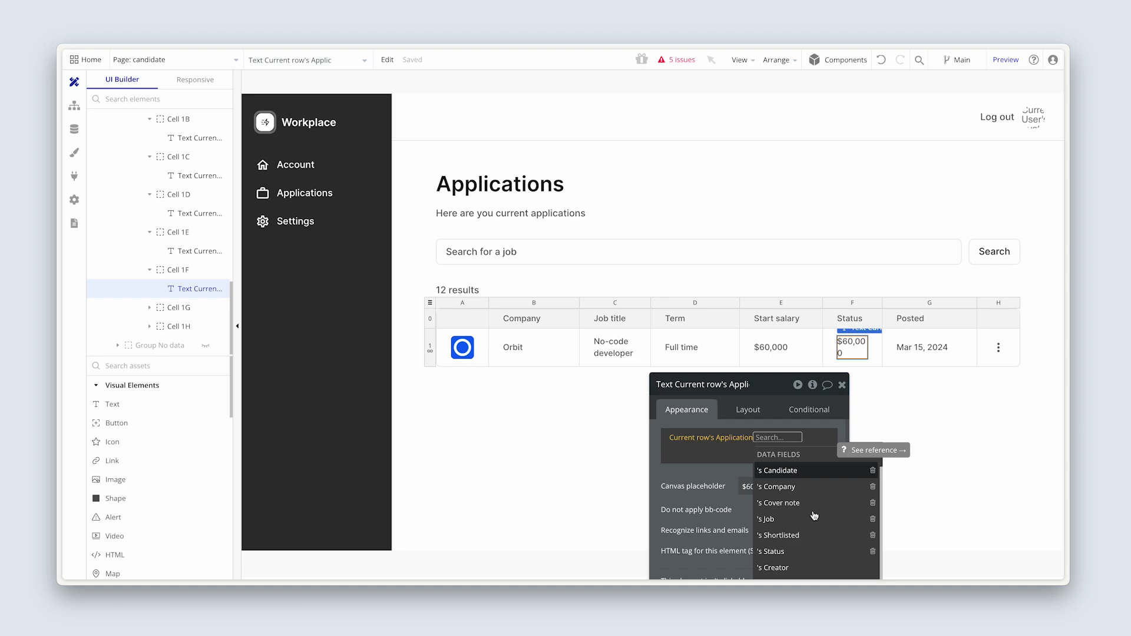
click(804, 544)
click(807, 468)
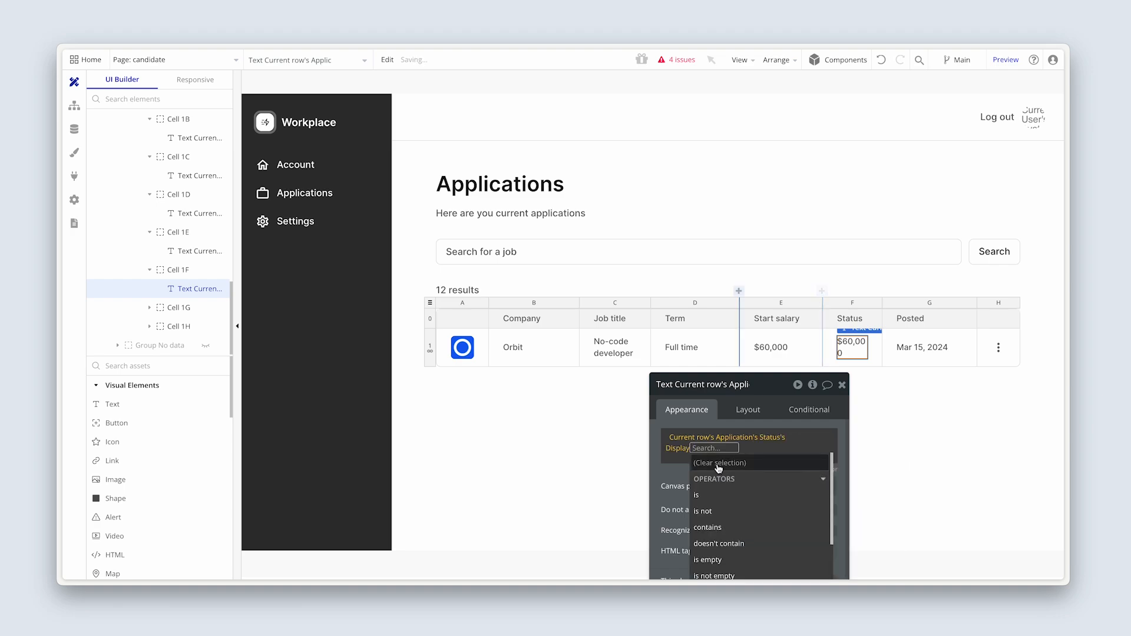
click(678, 489)
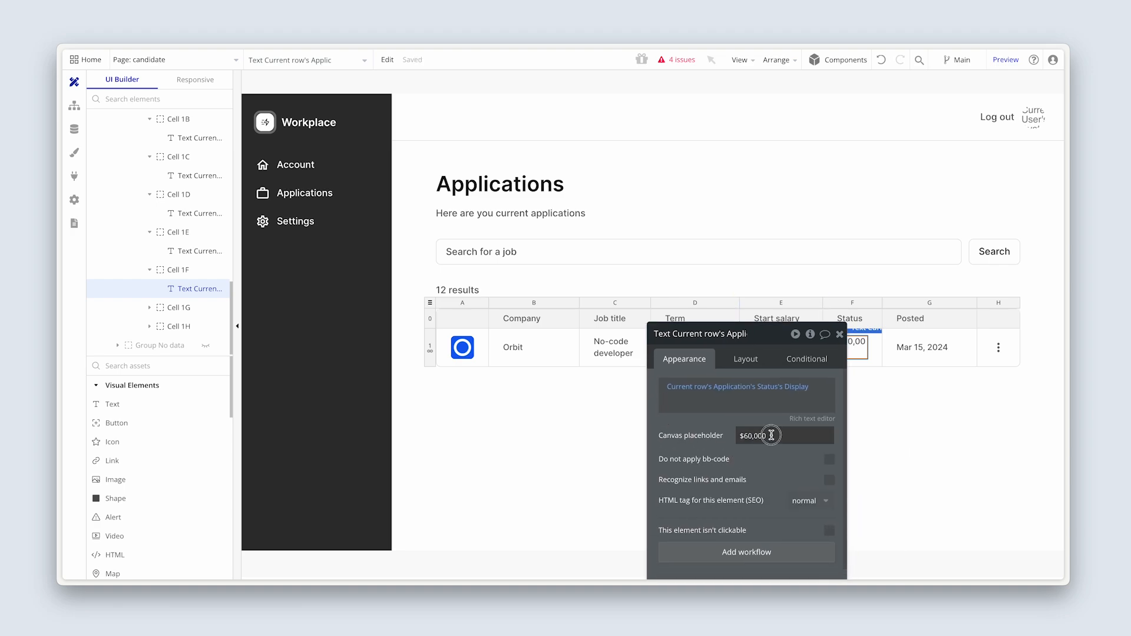
Step: Set the canvas placeholder of the status text in the repeating row to Pending
drag(772, 435, 736, 435)
text(Pendi)
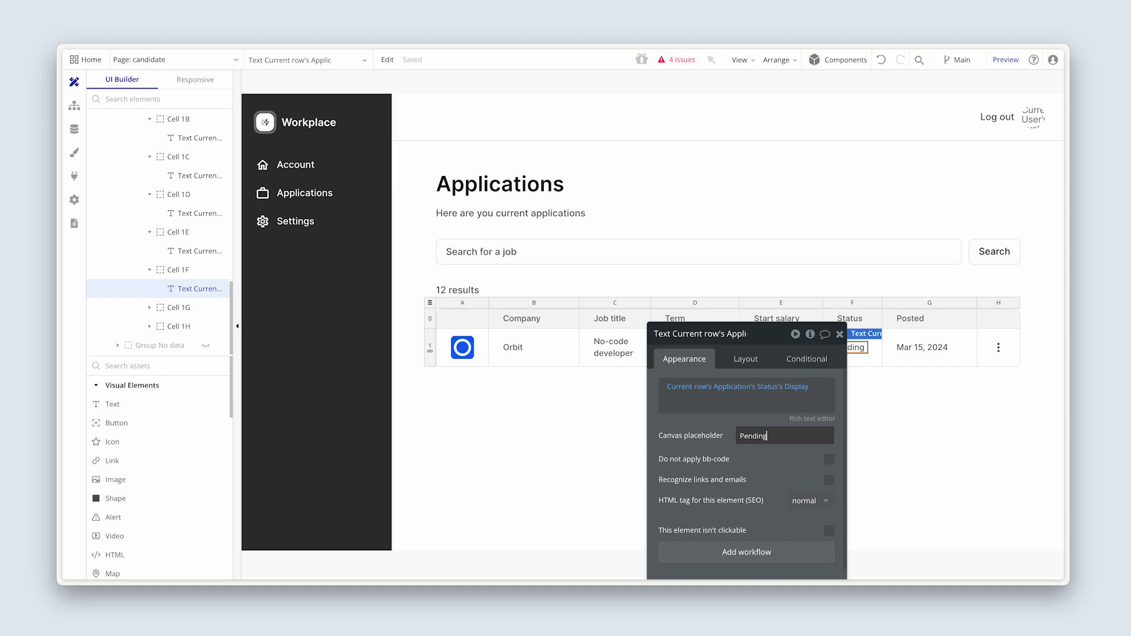
text(ng)
click(851, 340)
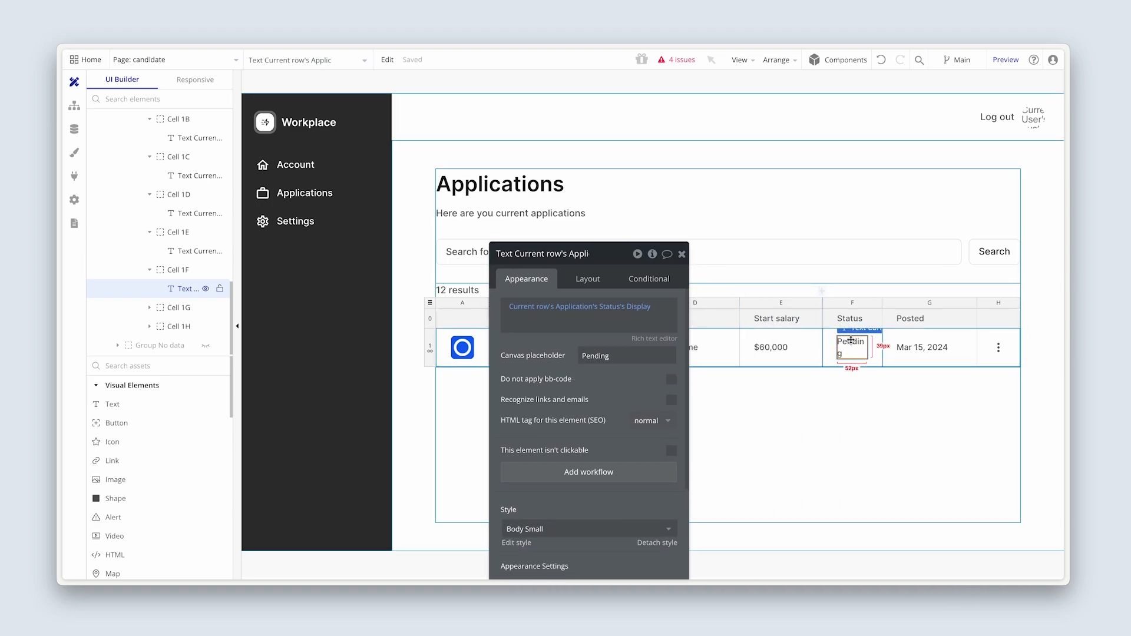
drag(616, 381, 645, 367)
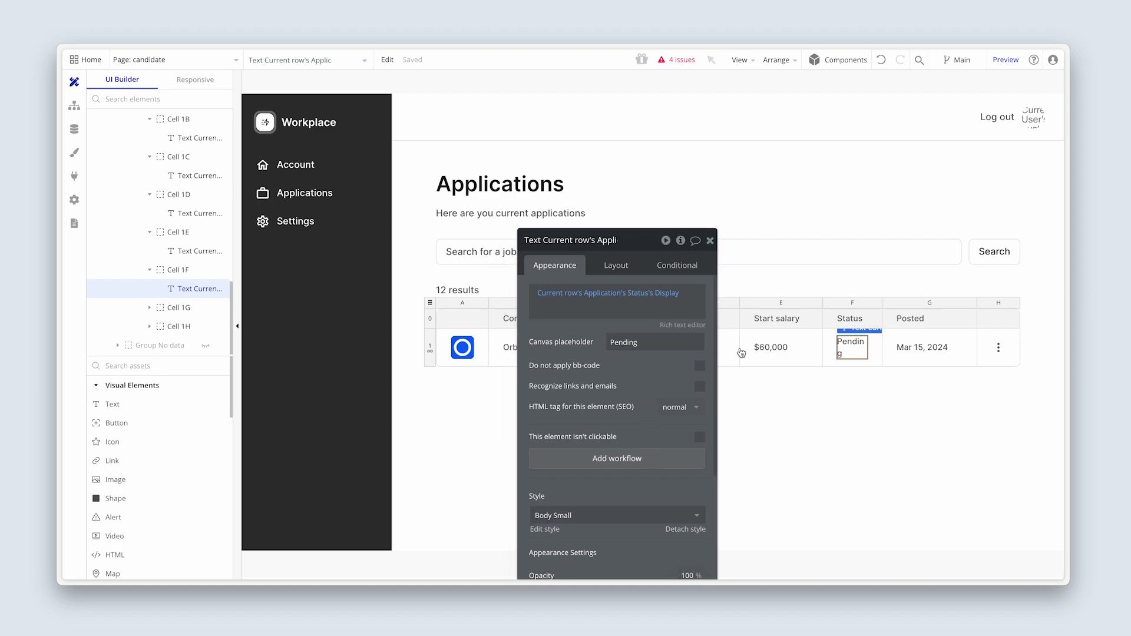
Step: Change the header text of column G to Applied and check the date expression in the row below it
click(915, 322)
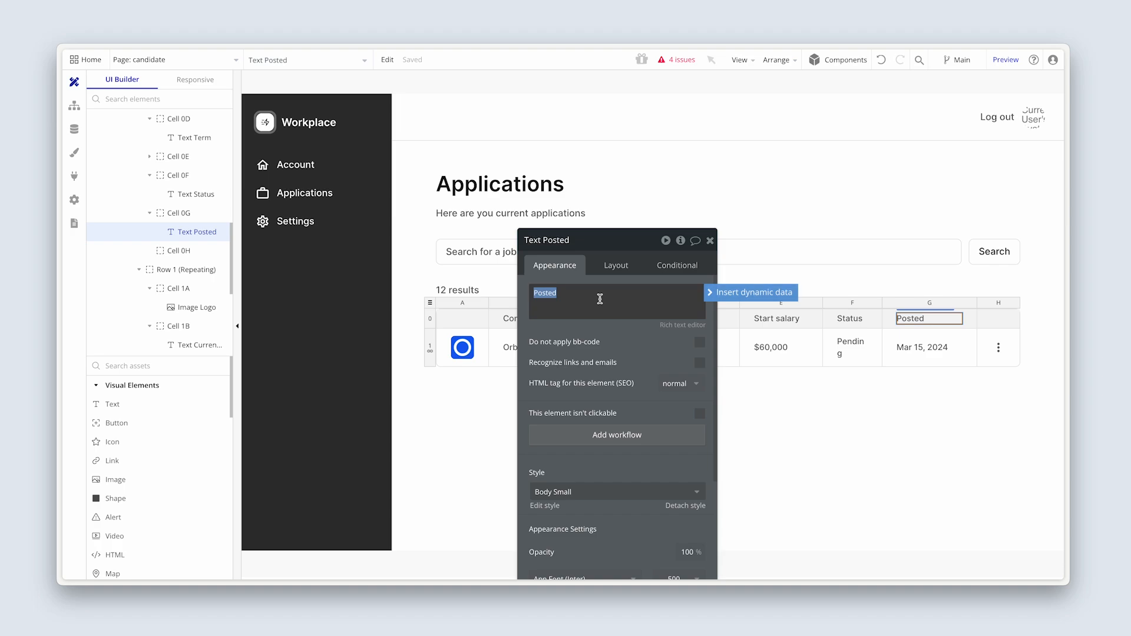
text(Applied)
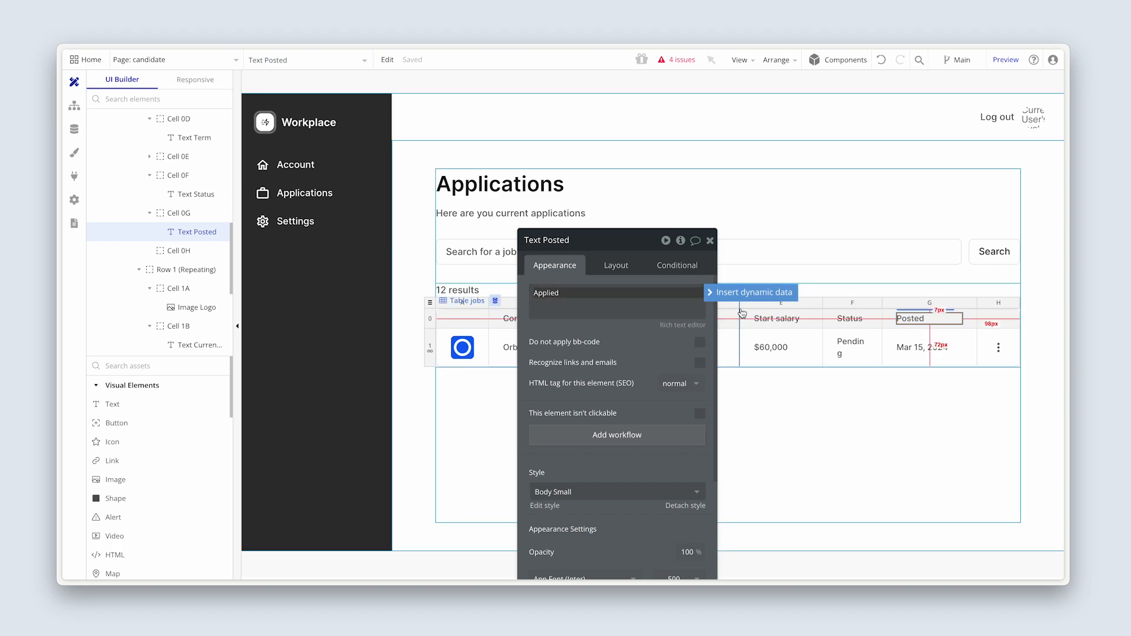
click(910, 348)
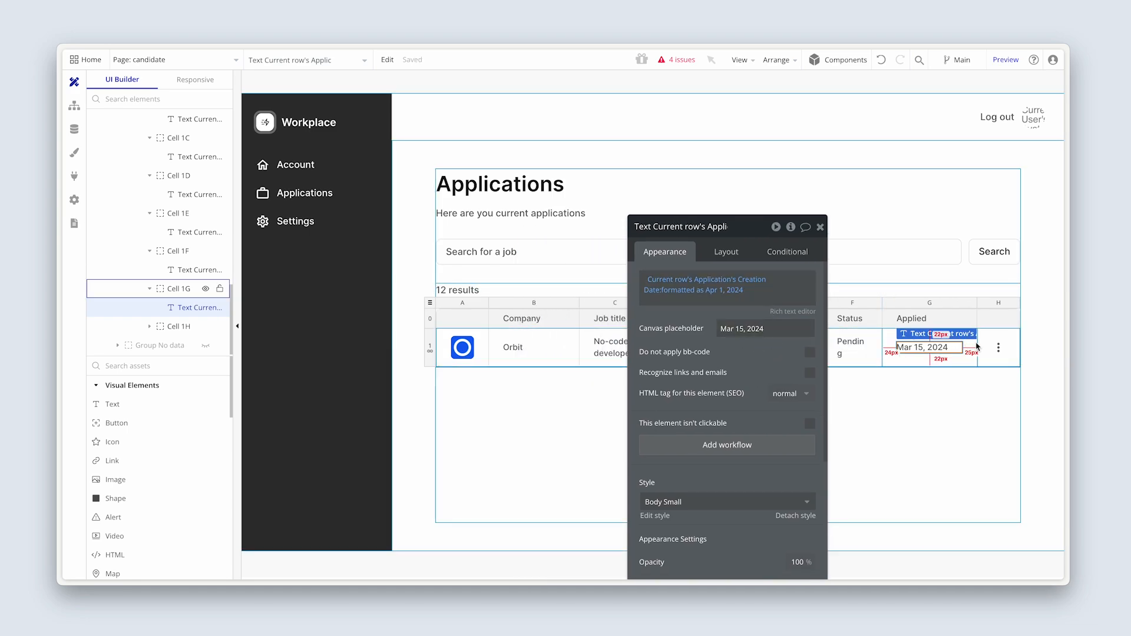
Step: Replace the three-dot icon in column H with the diagonal up-right arrow icon
click(998, 349)
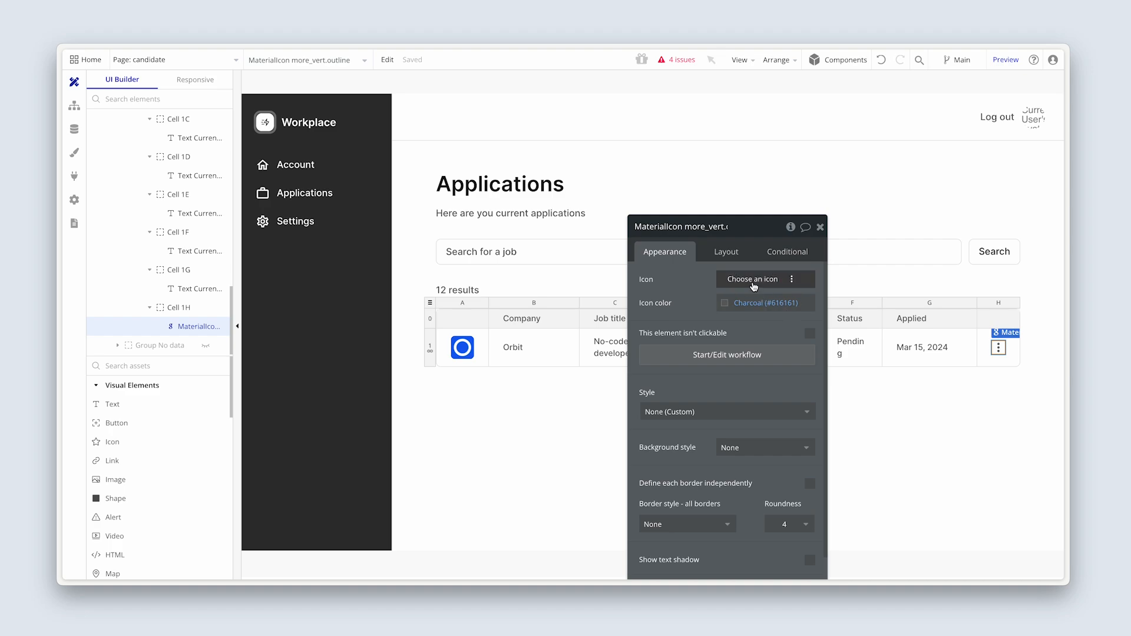
click(752, 279)
text(arrow)
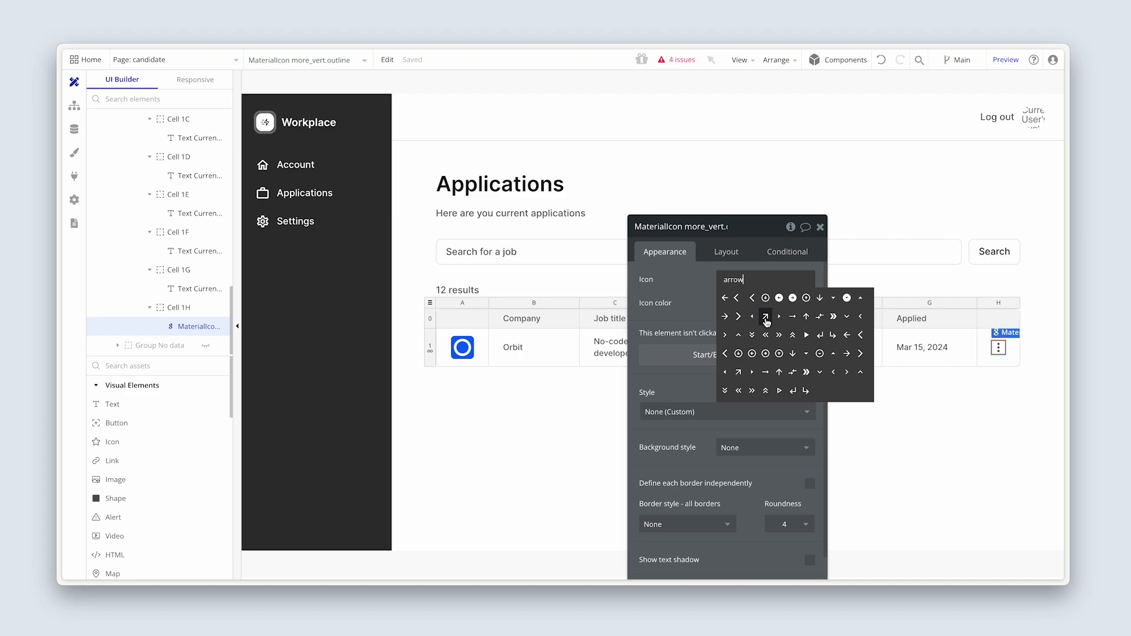
click(766, 319)
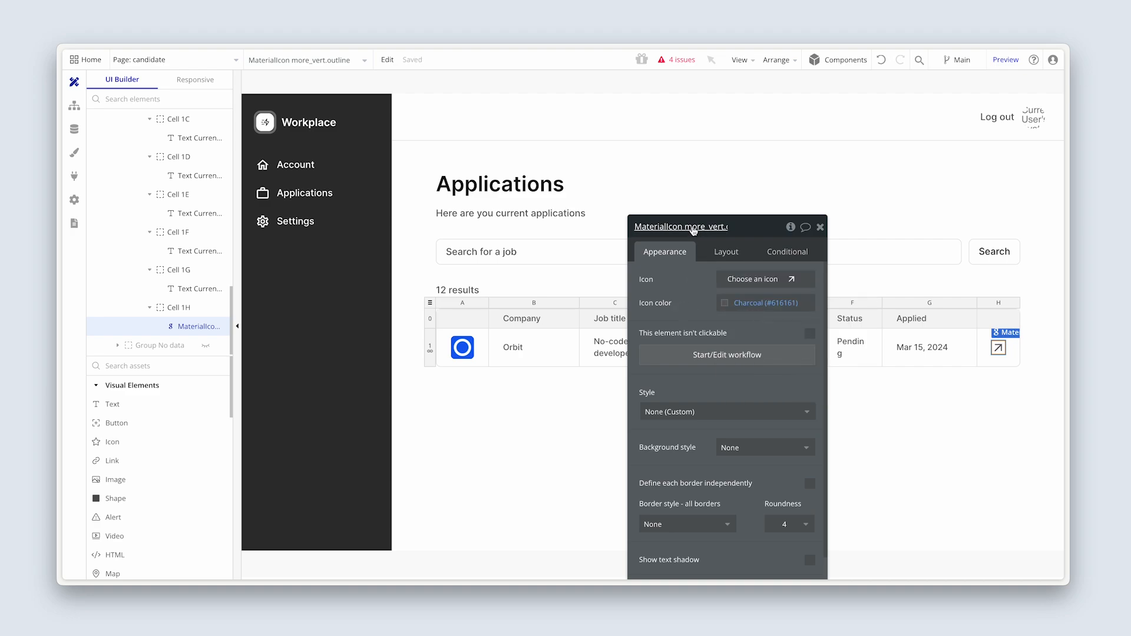
click(690, 227)
click(680, 296)
drag(679, 296, 626, 265)
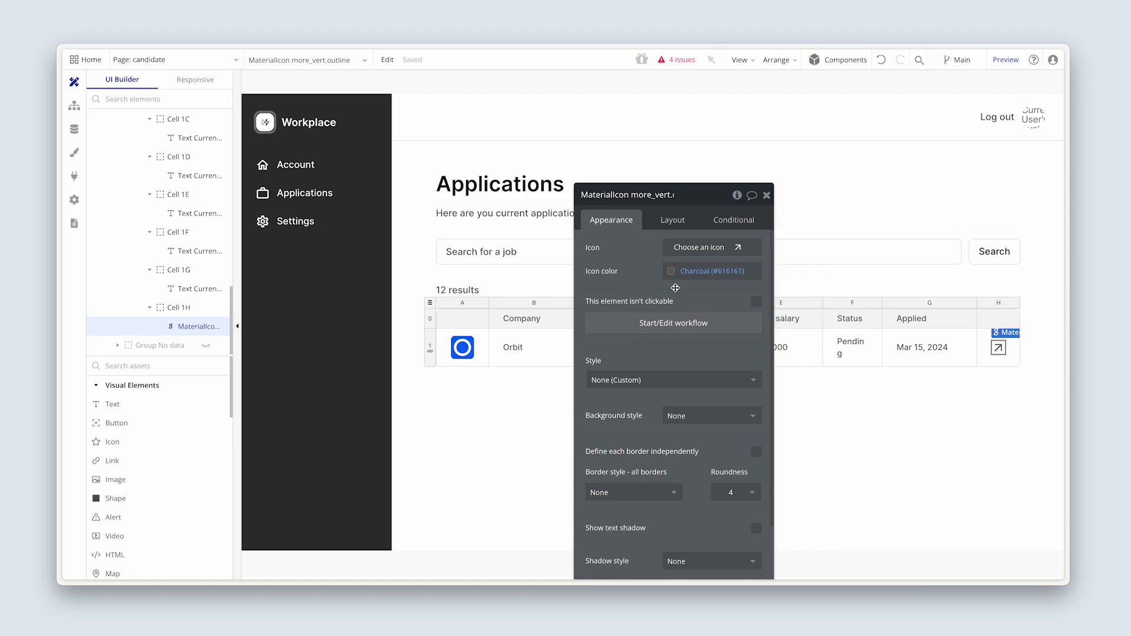
Step: Create a click workflow for the arrow icon with a Go to page action whose destination is the job page
click(725, 327)
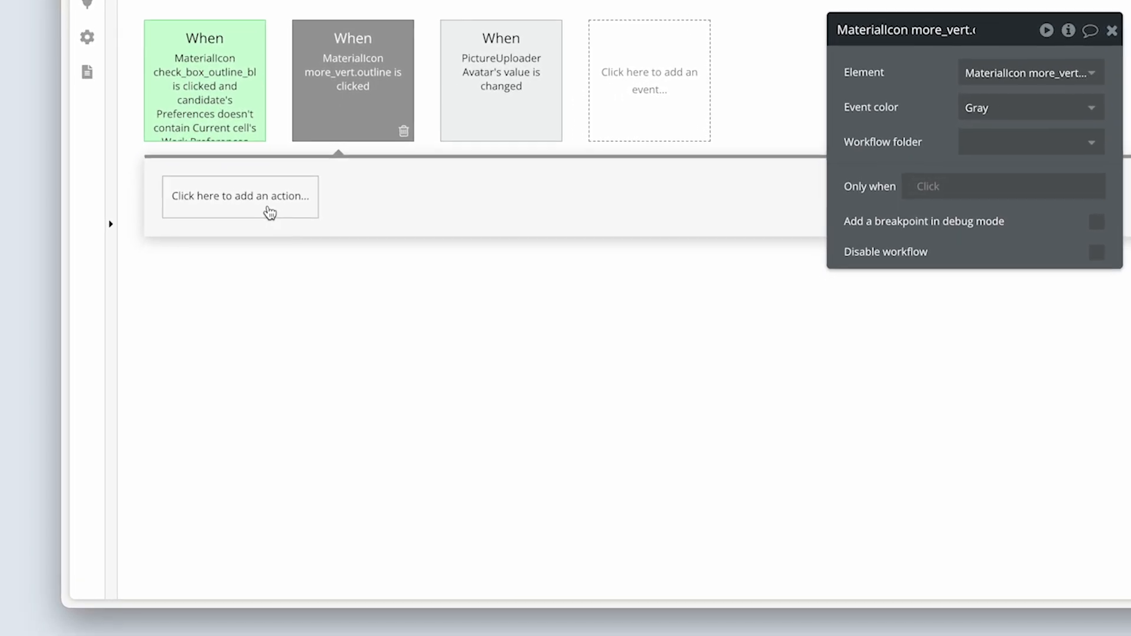
click(270, 212)
mouse_move(272, 290)
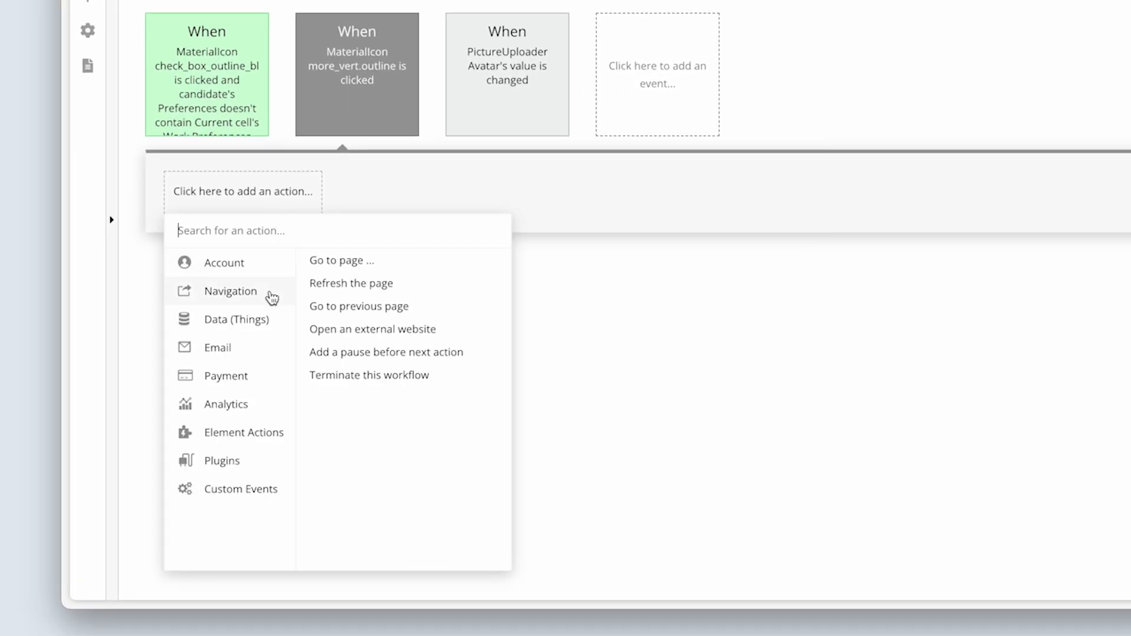
click(366, 262)
drag(843, 89, 306, 253)
click(453, 225)
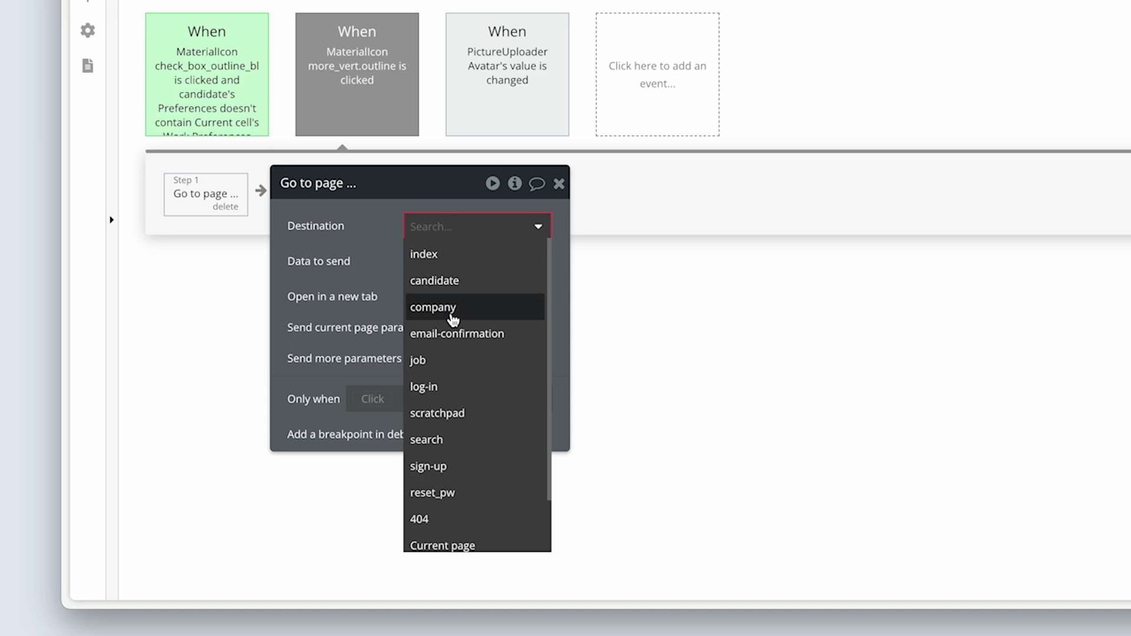
click(443, 360)
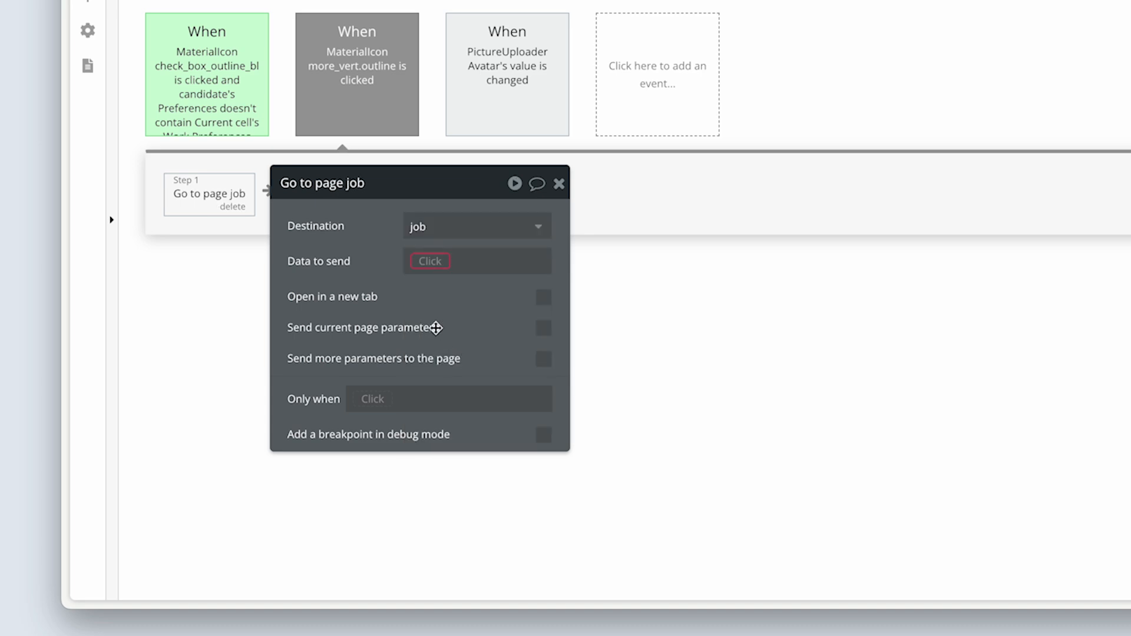
Step: Send Current row's Application's Job as the page data and have the job page open in a new tab
click(430, 264)
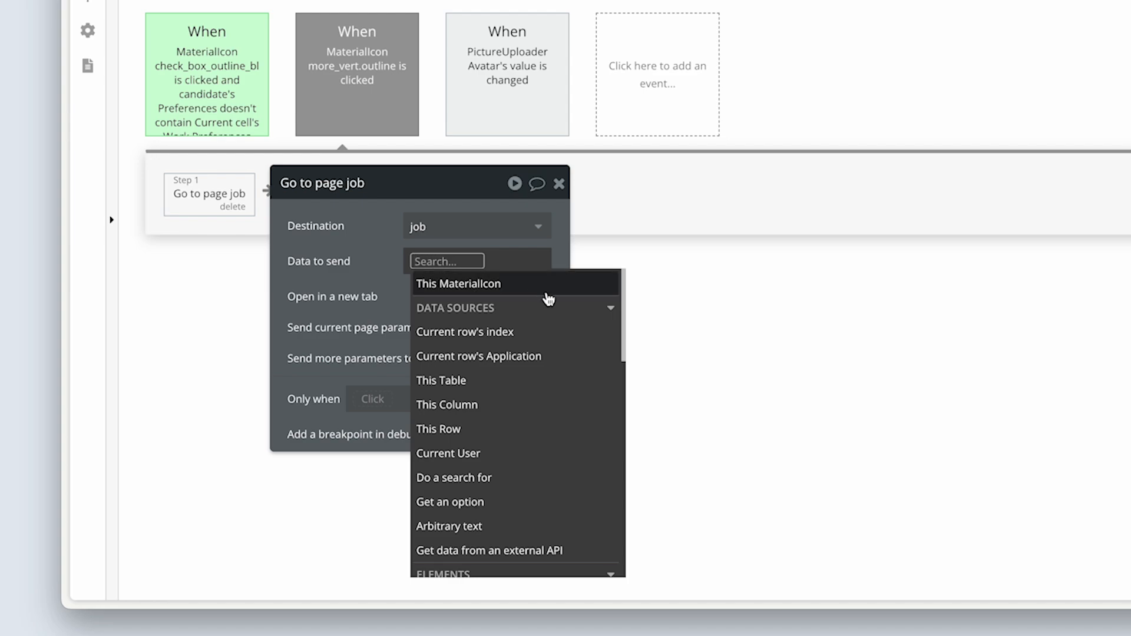
click(560, 356)
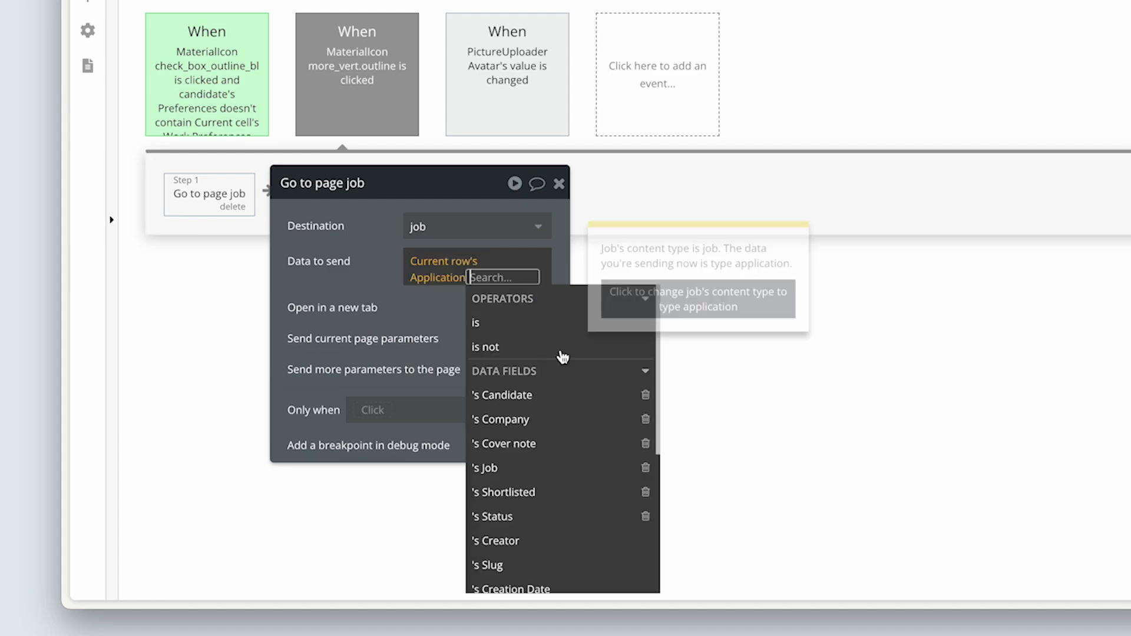
click(530, 468)
click(375, 330)
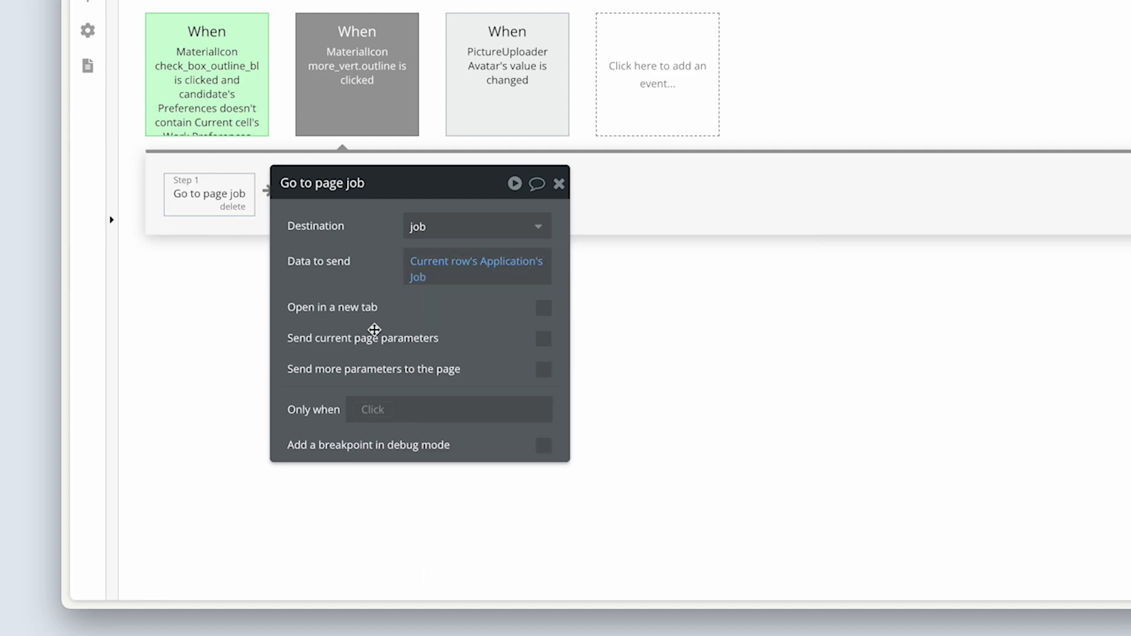
click(541, 308)
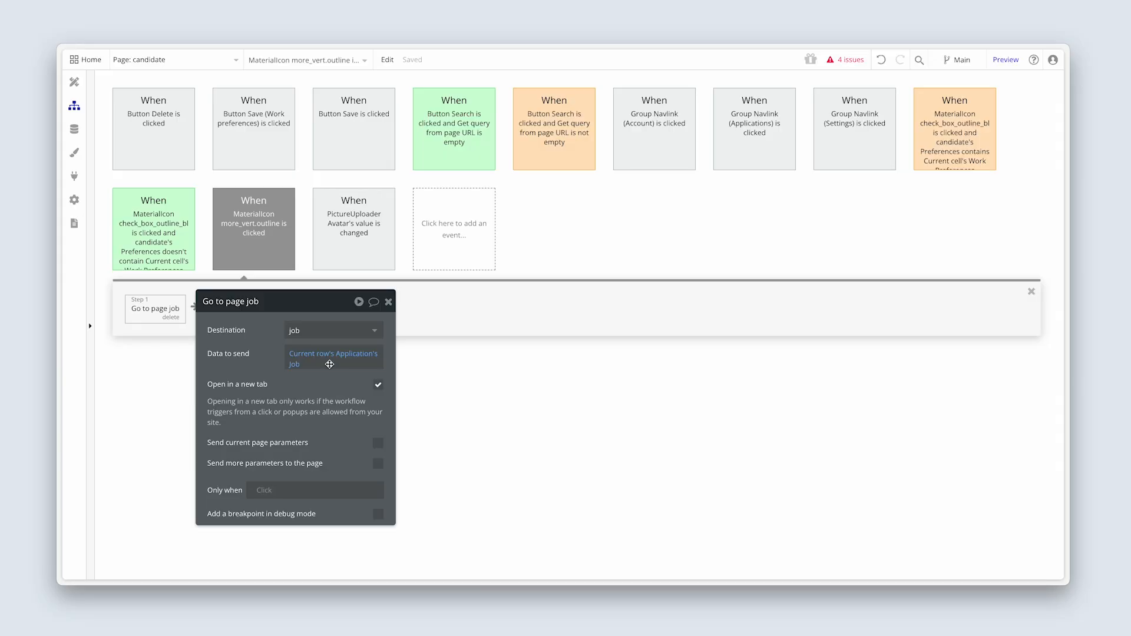
Step: Return to the page design and examine the layout width settings of table columns B, C, D and E
click(75, 82)
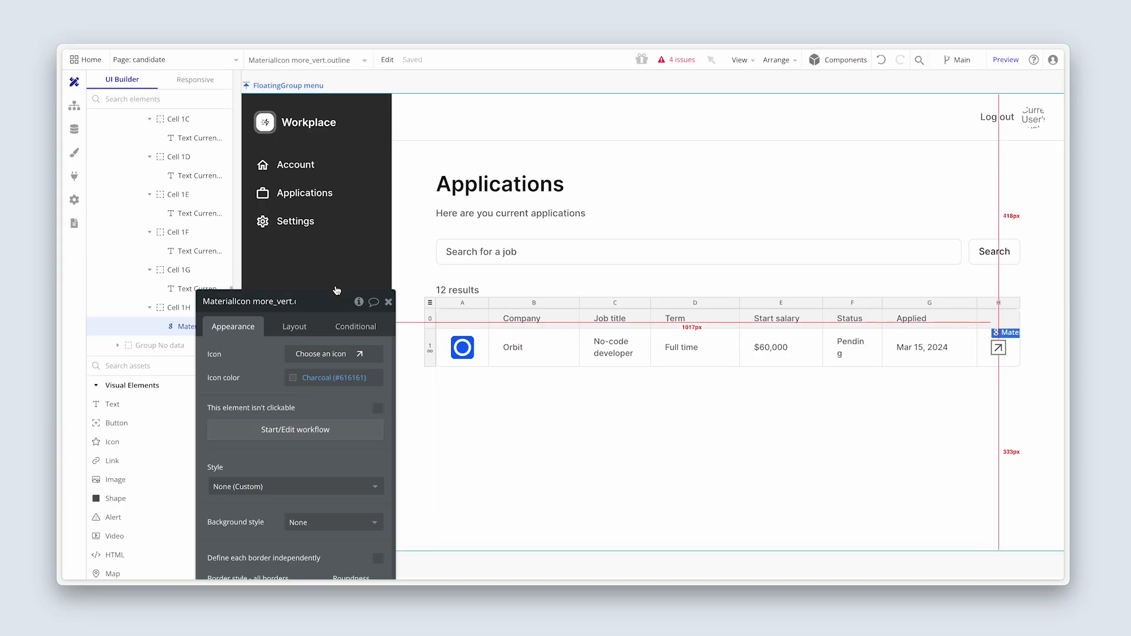
click(501, 303)
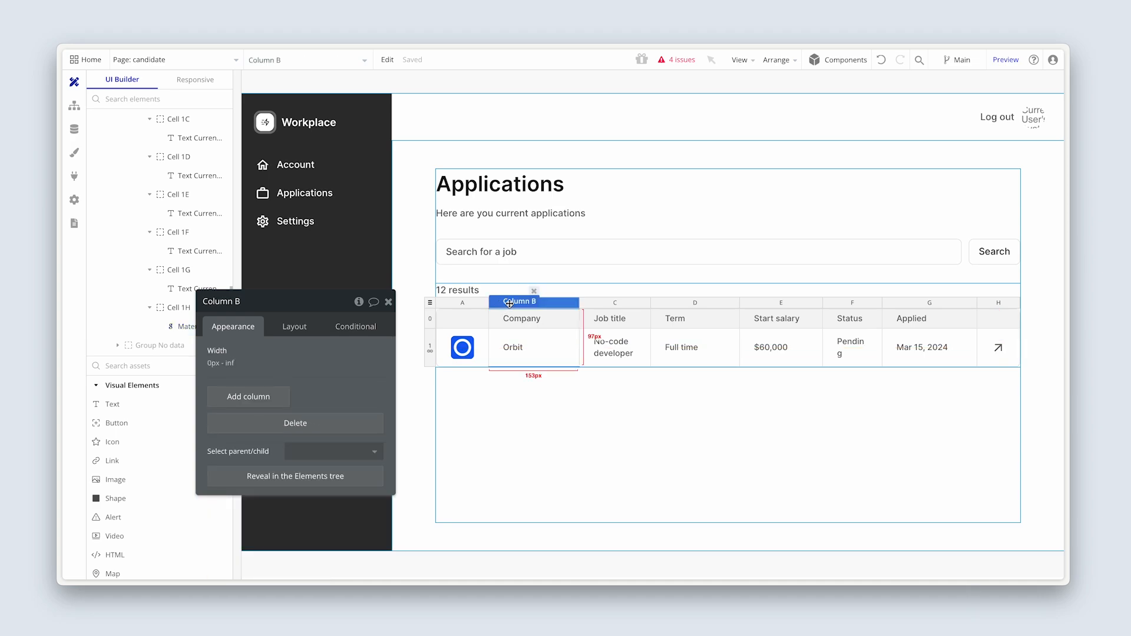
click(295, 327)
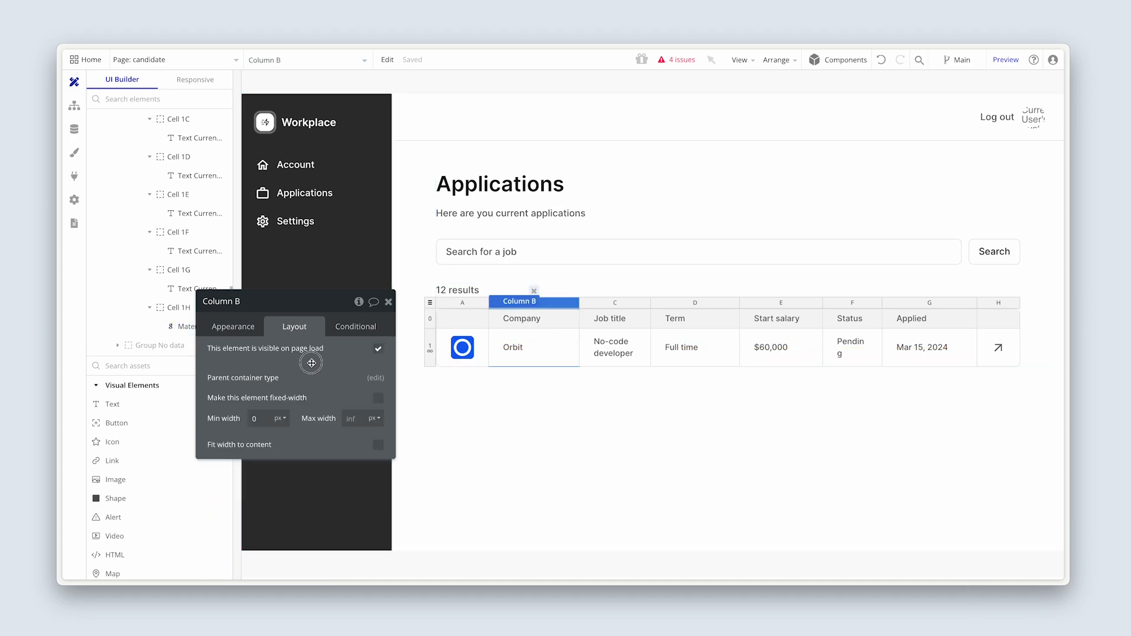
drag(311, 361, 319, 366)
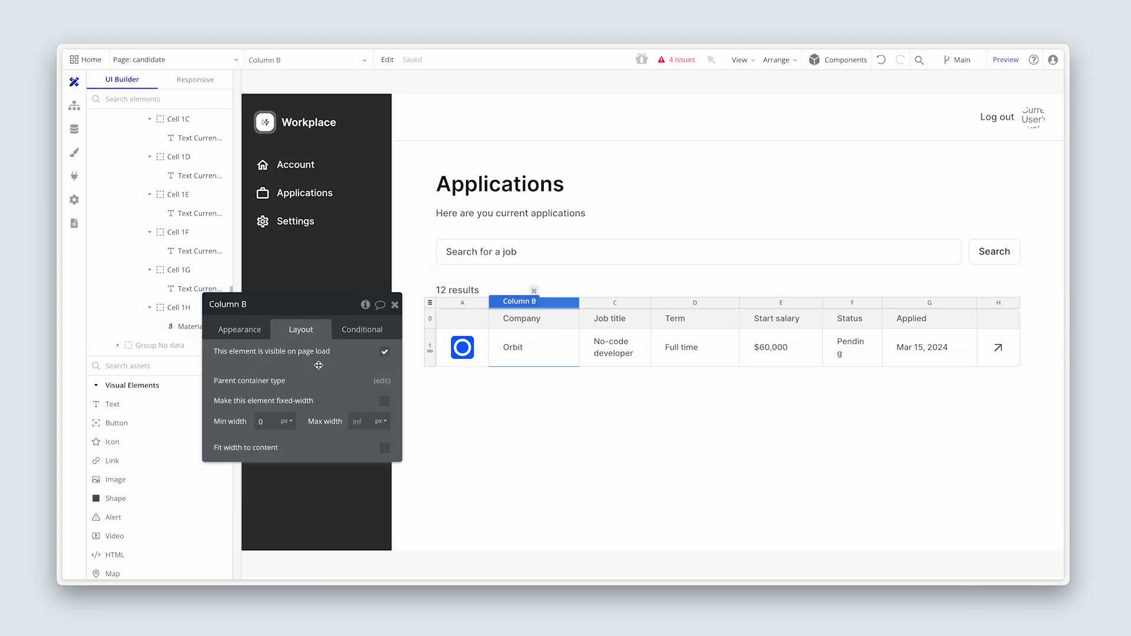
click(601, 307)
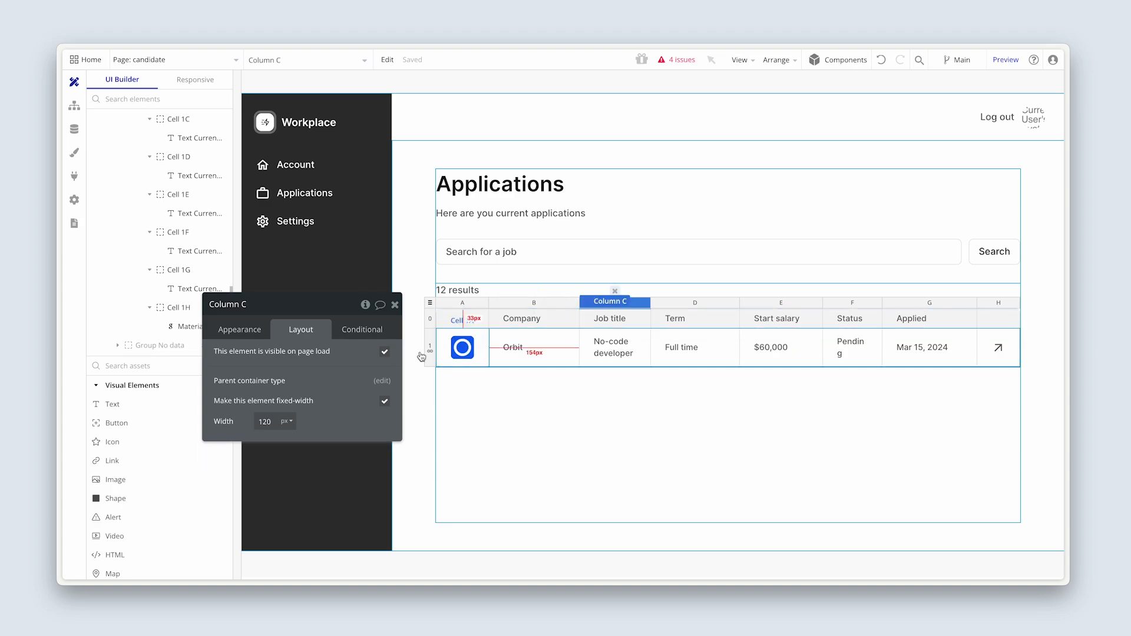
drag(362, 369, 607, 457)
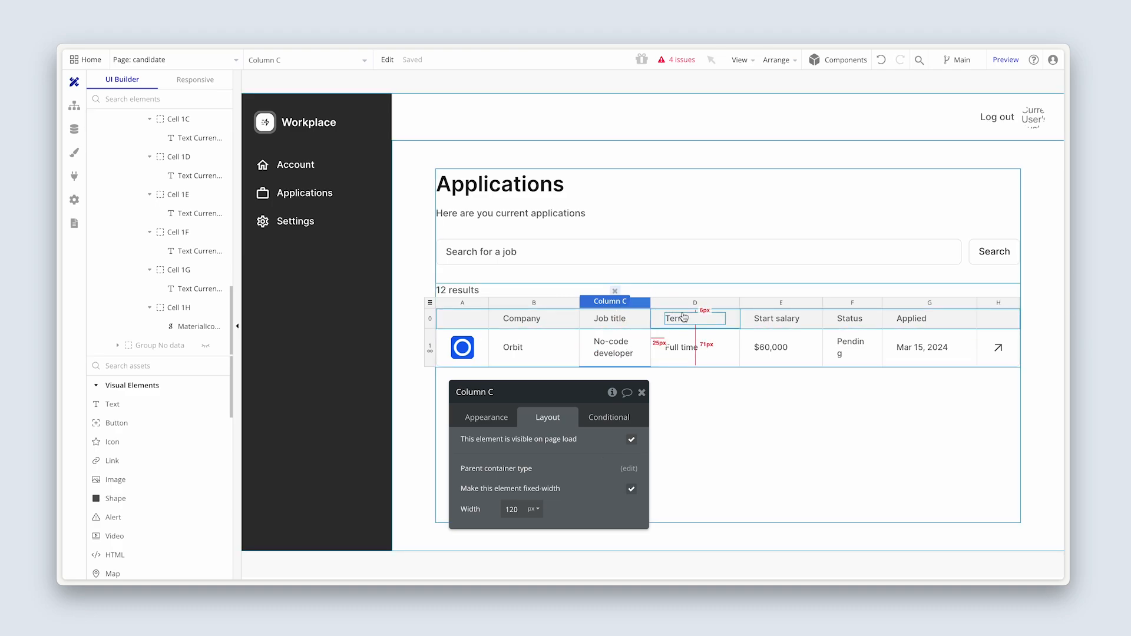
click(720, 308)
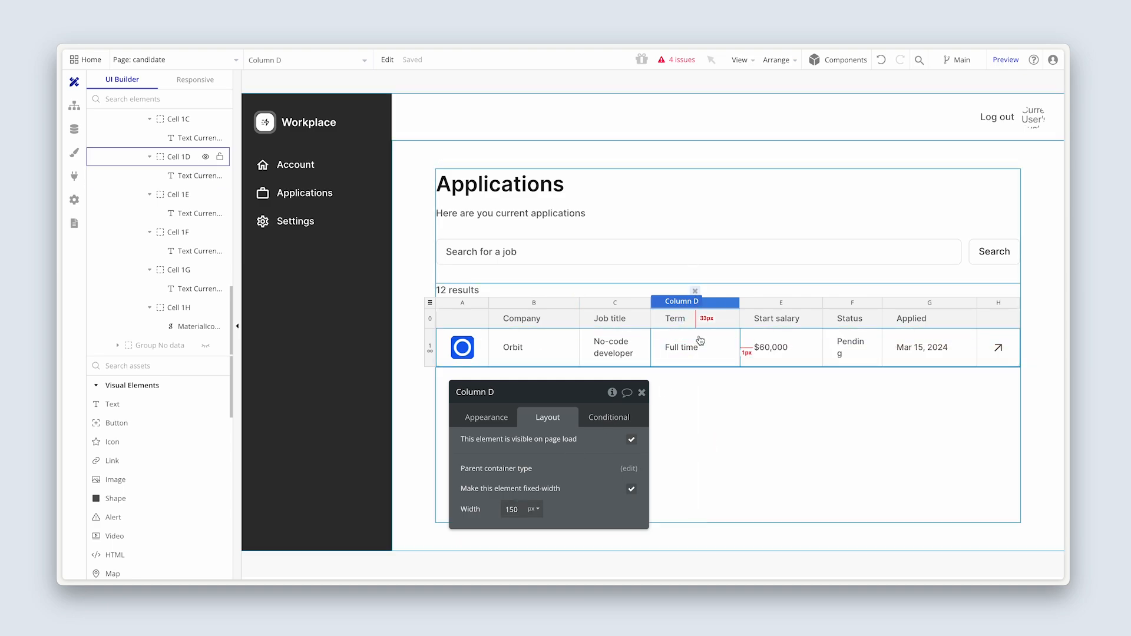
click(759, 306)
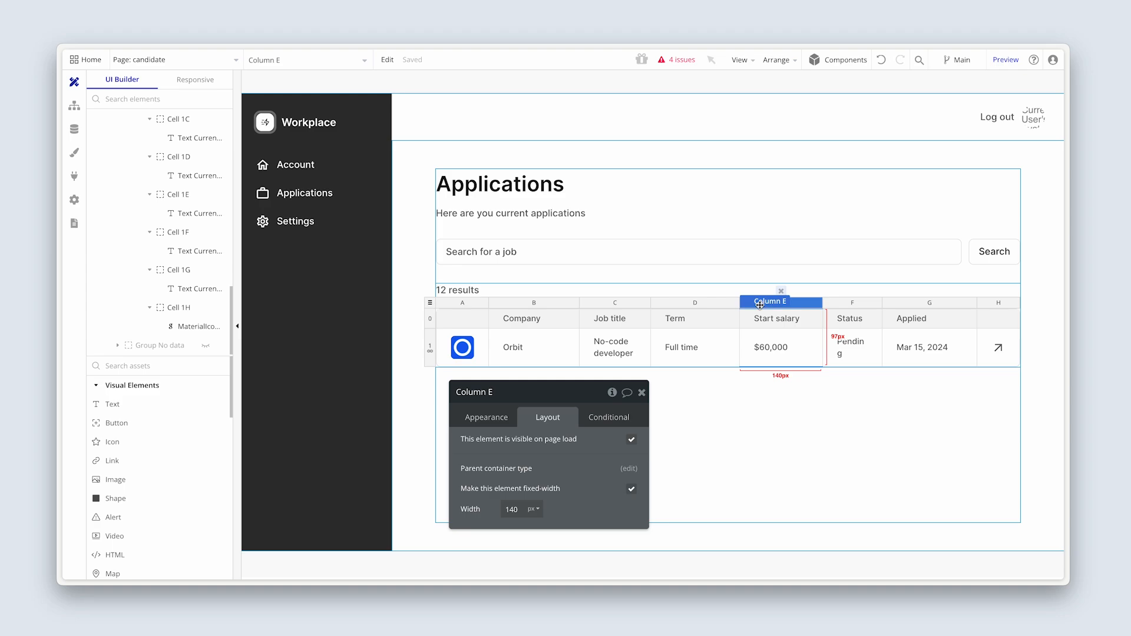
click(792, 352)
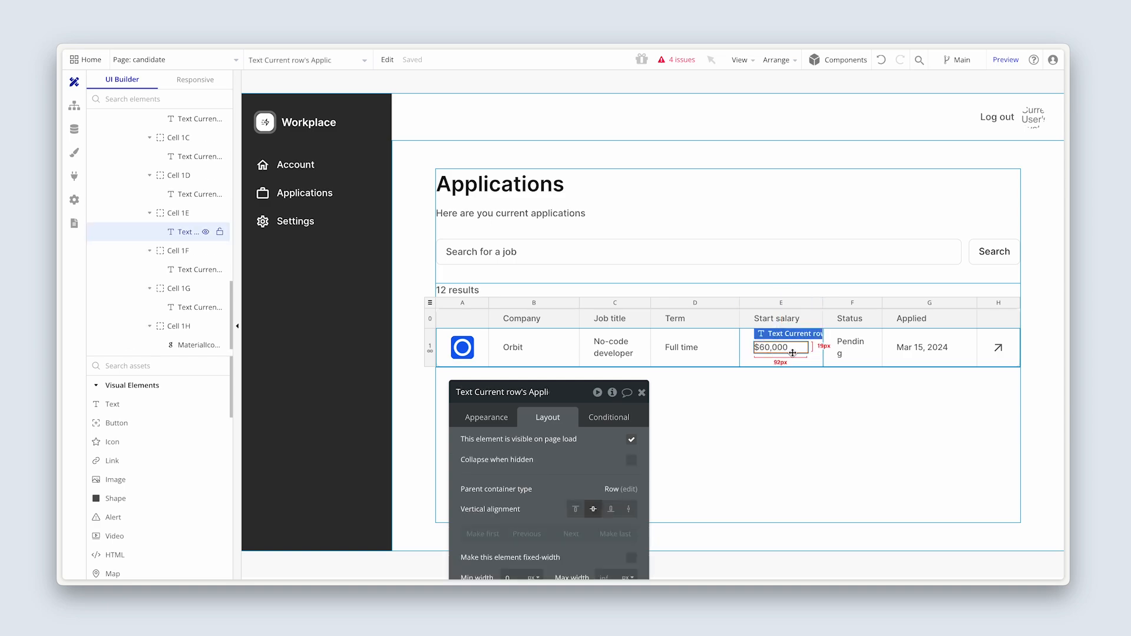
Step: Set the fixed width of the Status column (column F) to 124 px
click(835, 303)
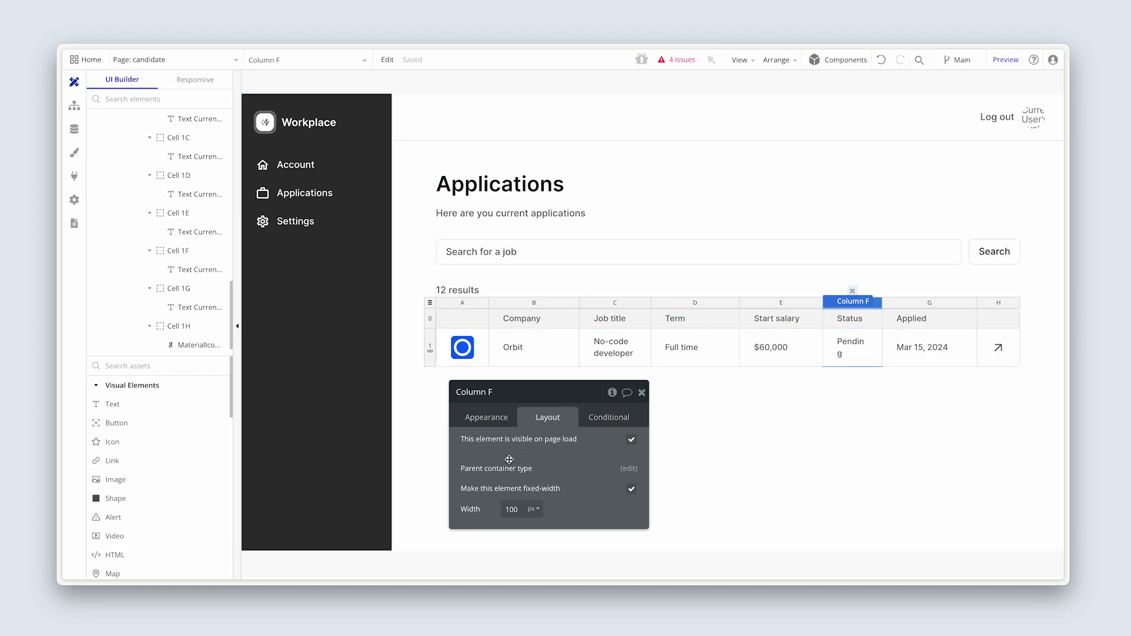
drag(510, 509, 528, 513)
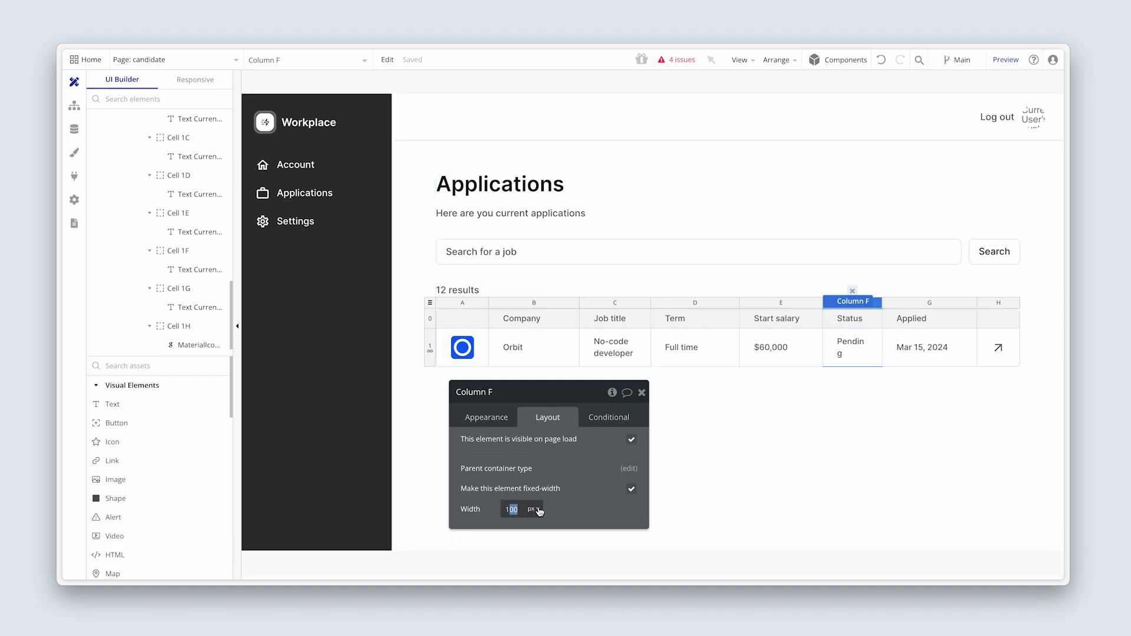
text(24)
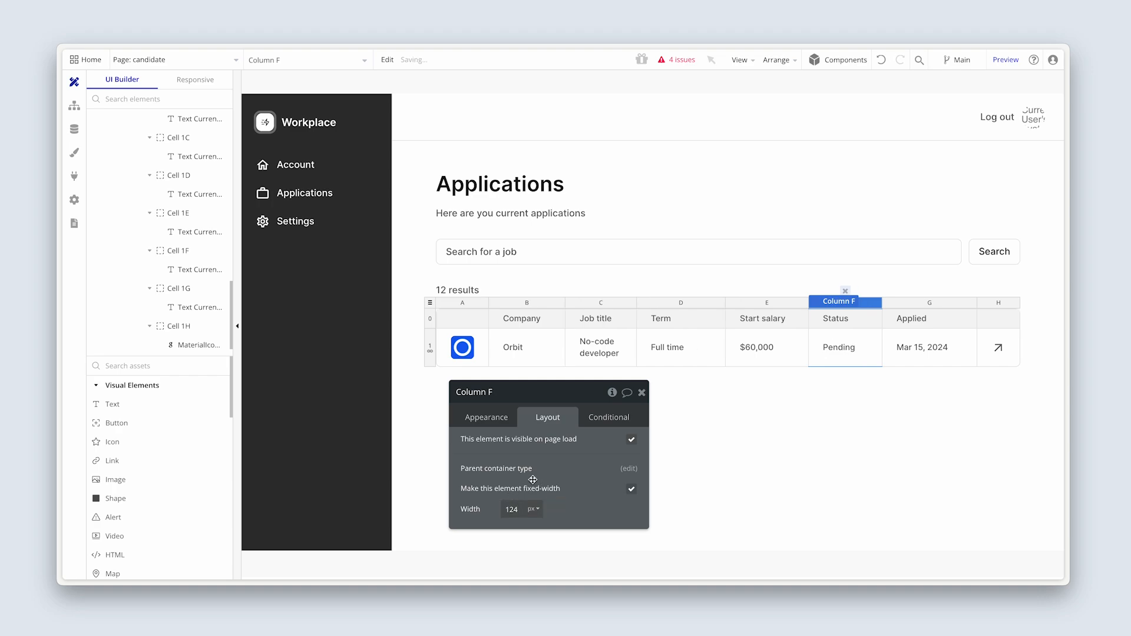
Step: Check the Status cell text's dynamic expression and canvas placeholder in the applications table
click(494, 424)
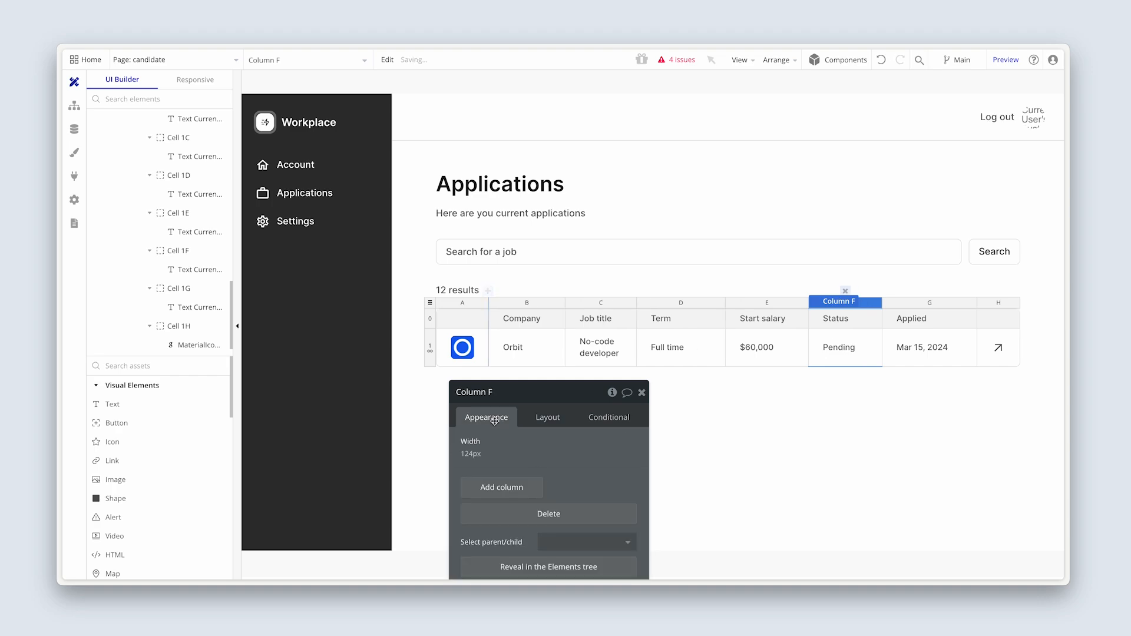
click(838, 347)
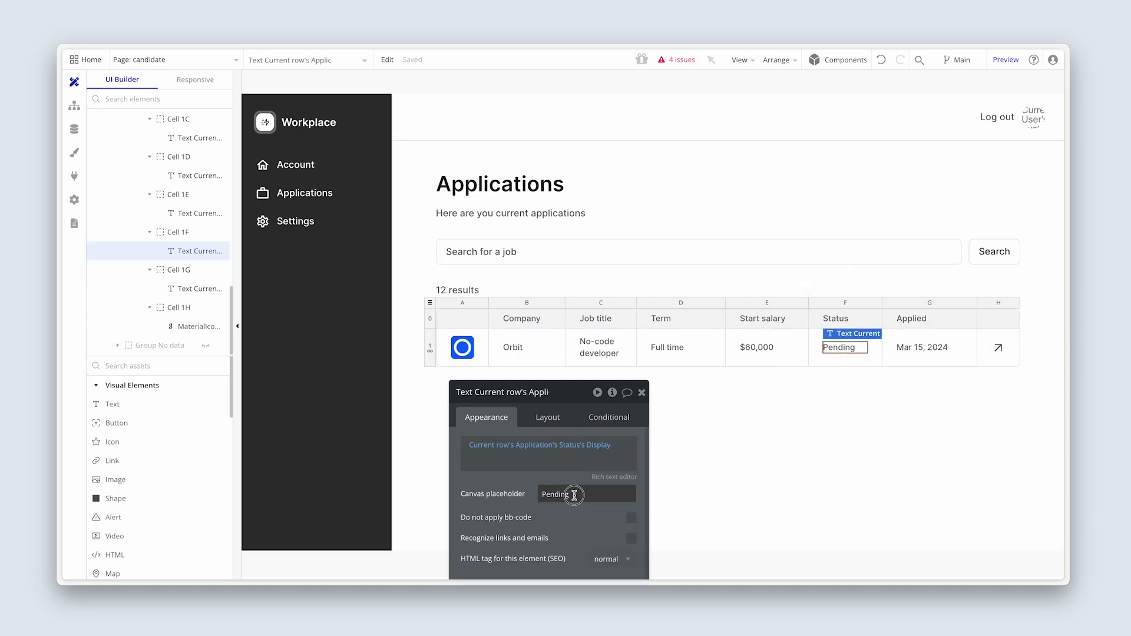
drag(575, 495, 531, 491)
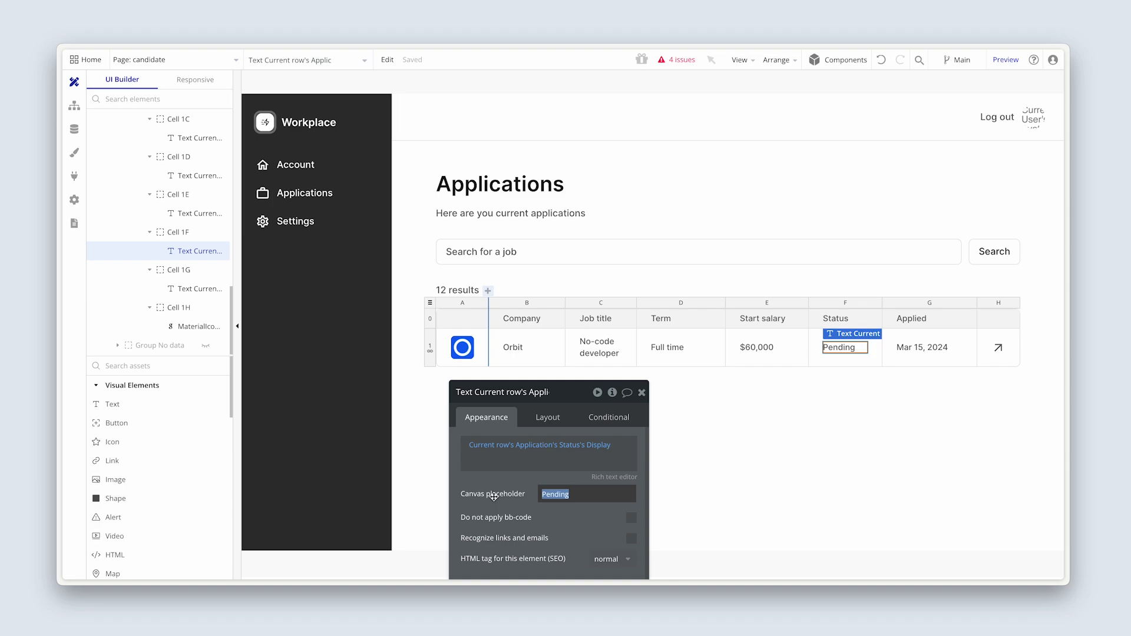
Step: In the Application Status option set, rename the Successful option to Accepted
click(76, 133)
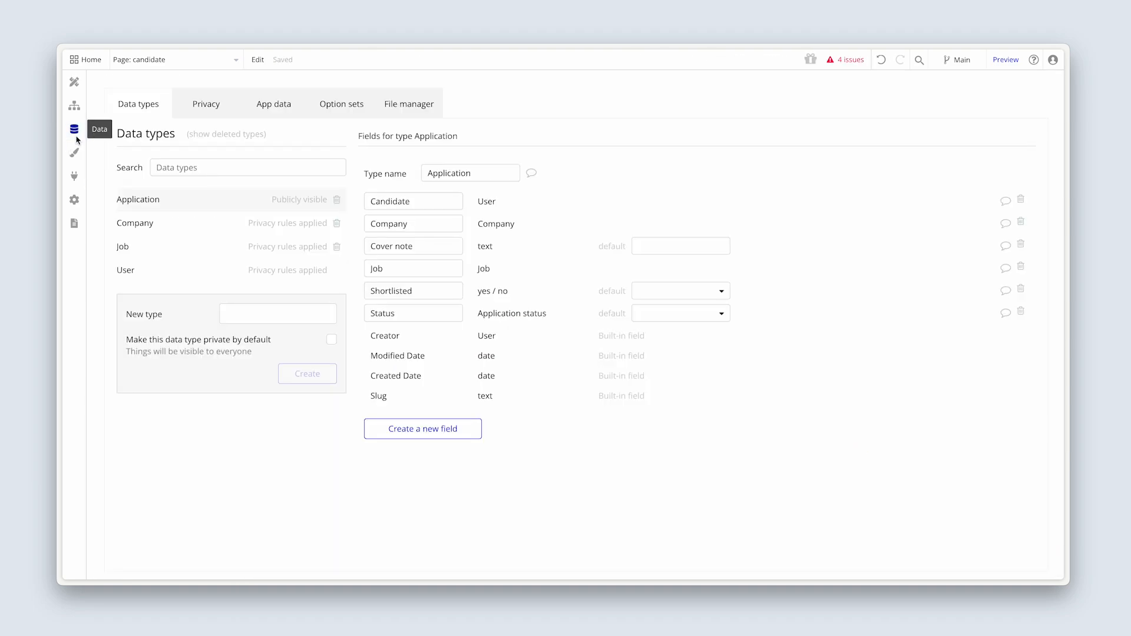
click(322, 107)
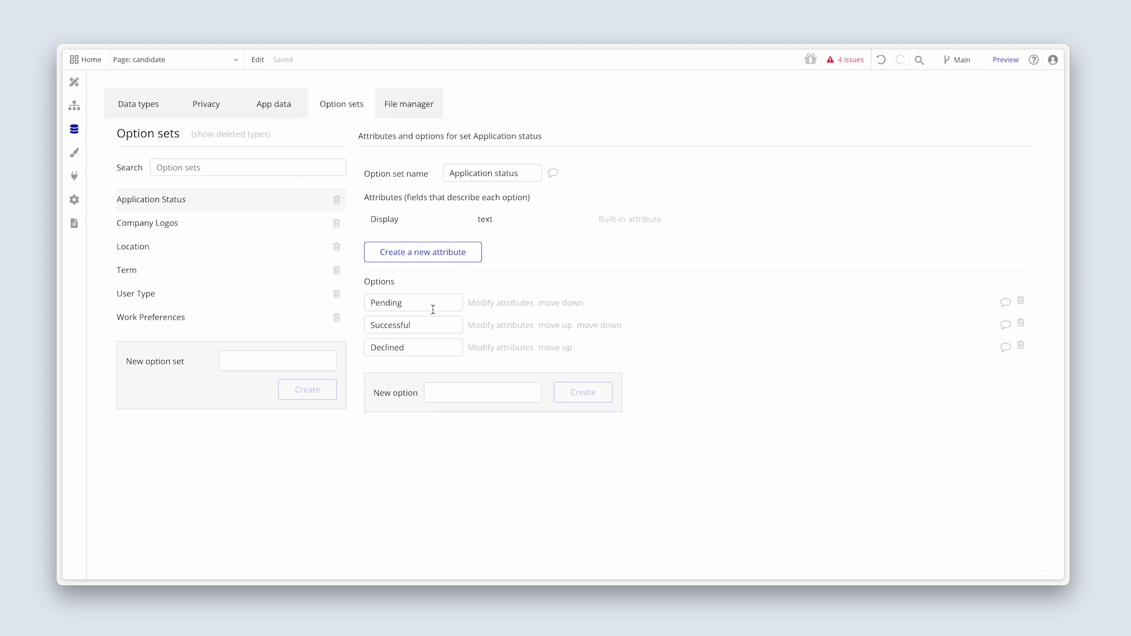
drag(421, 323, 350, 326)
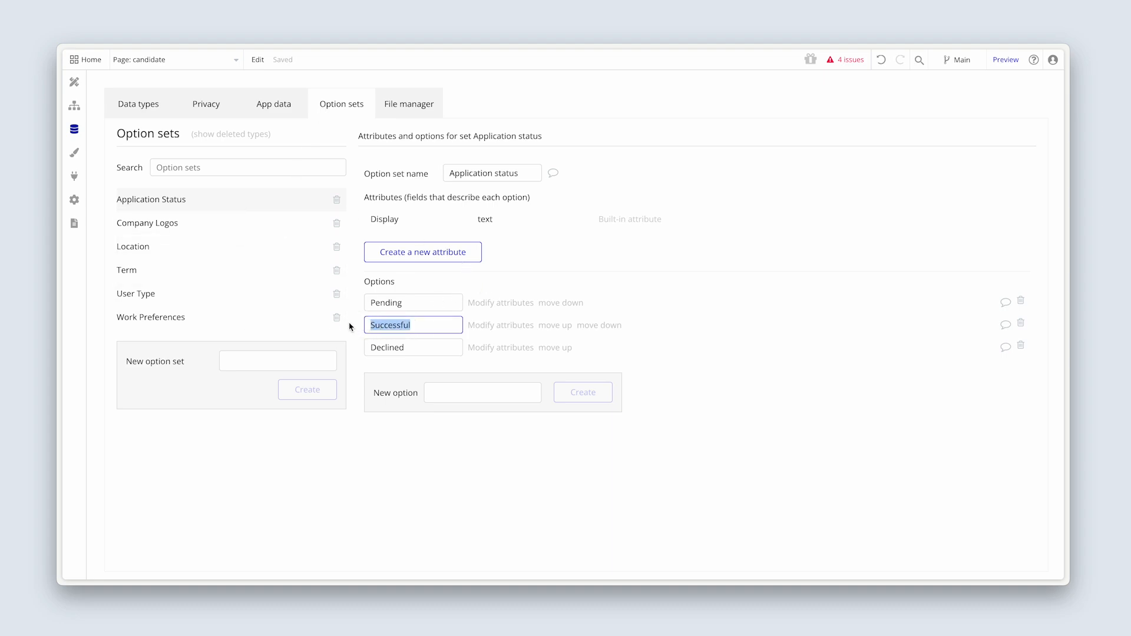
text(Accepted)
click(413, 434)
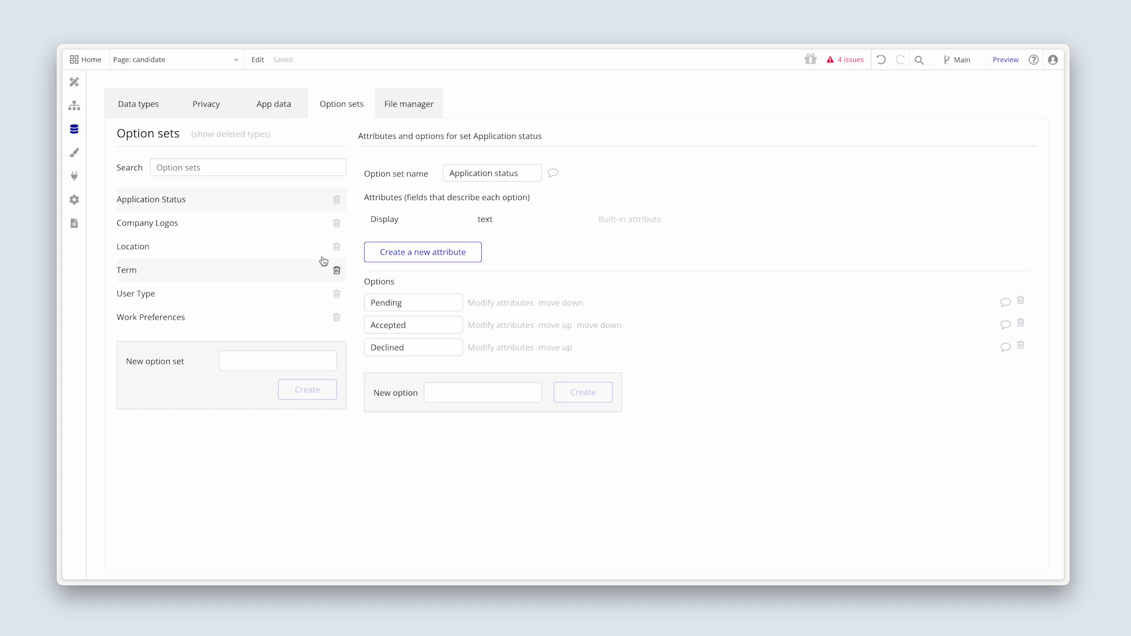
Step: Return to the page design and set the fixed width of the Applied column (column G) to 140 px
click(76, 86)
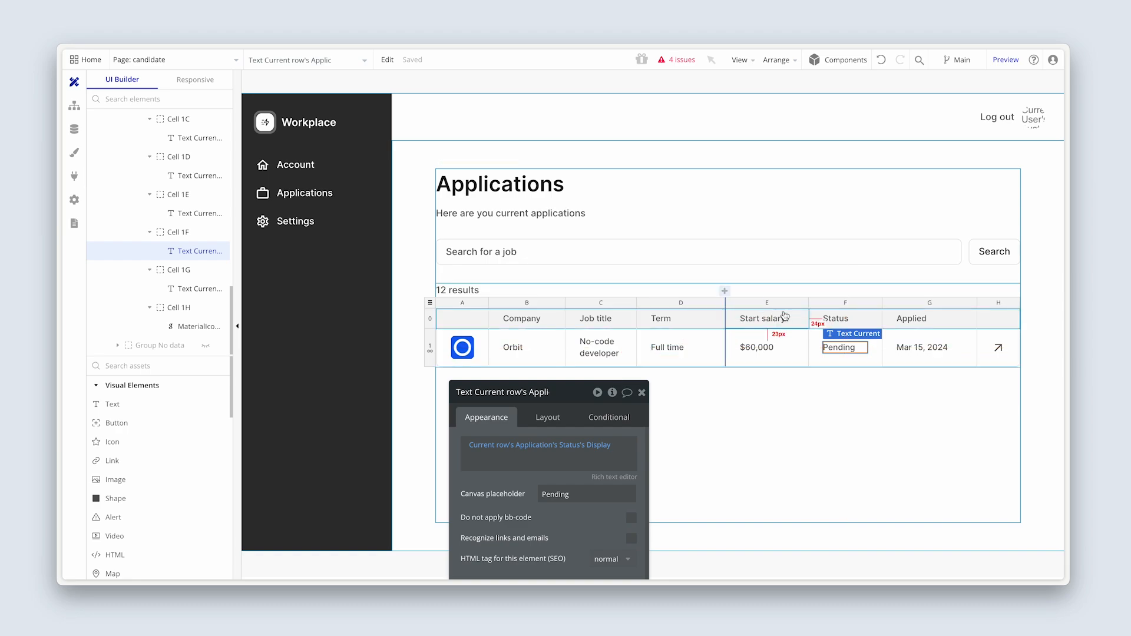
click(818, 304)
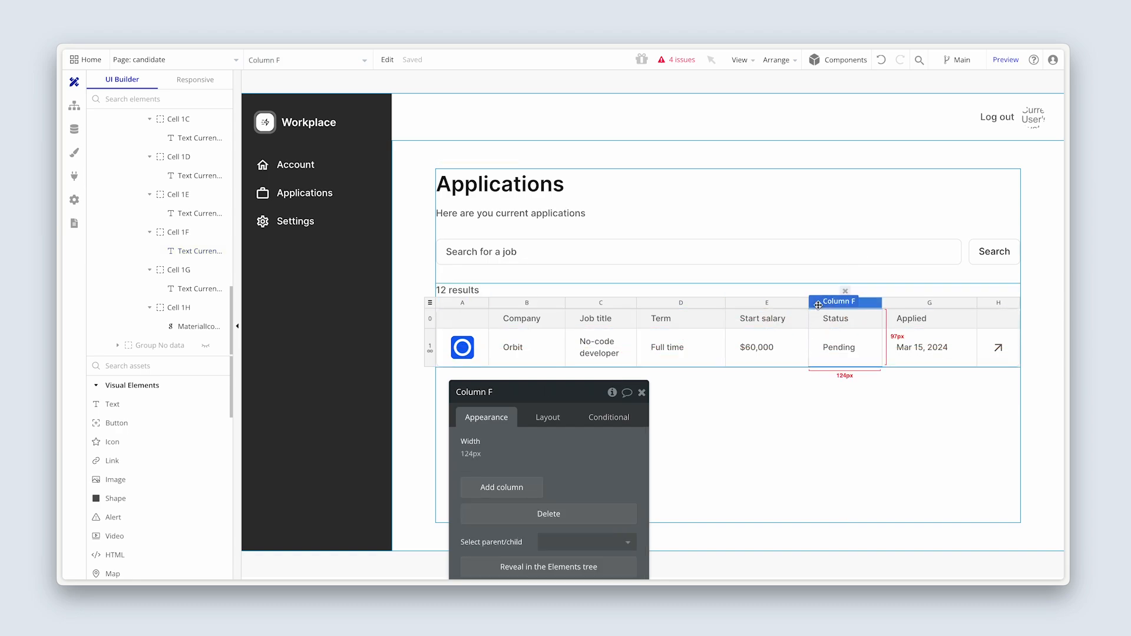
click(906, 306)
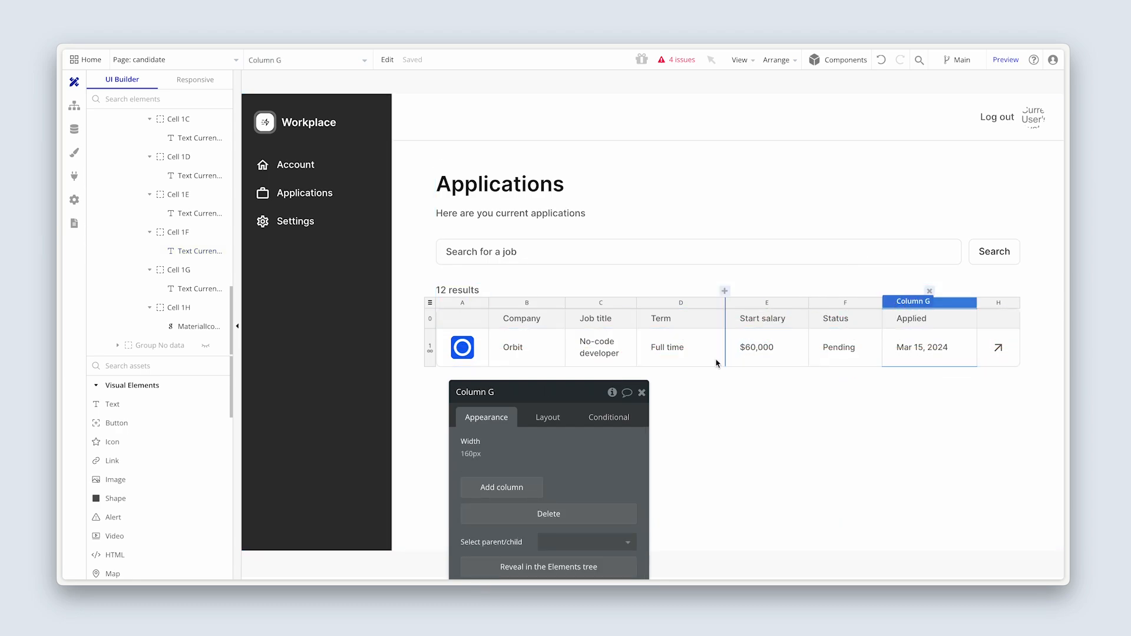
click(547, 417)
drag(572, 442, 796, 430)
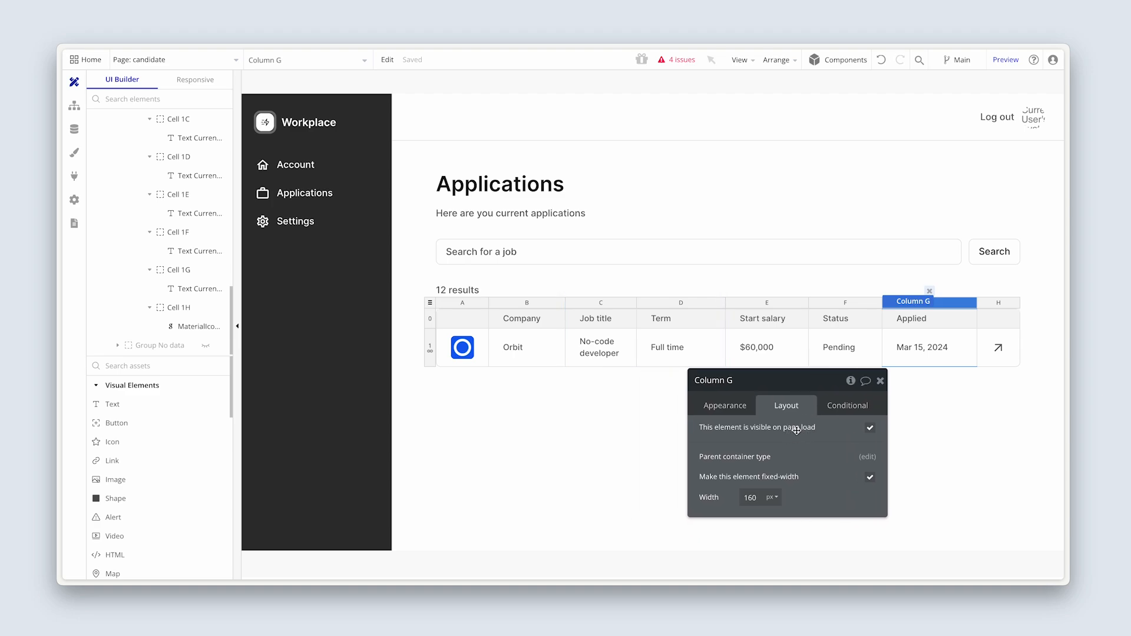
click(745, 497)
text(4)
click(802, 459)
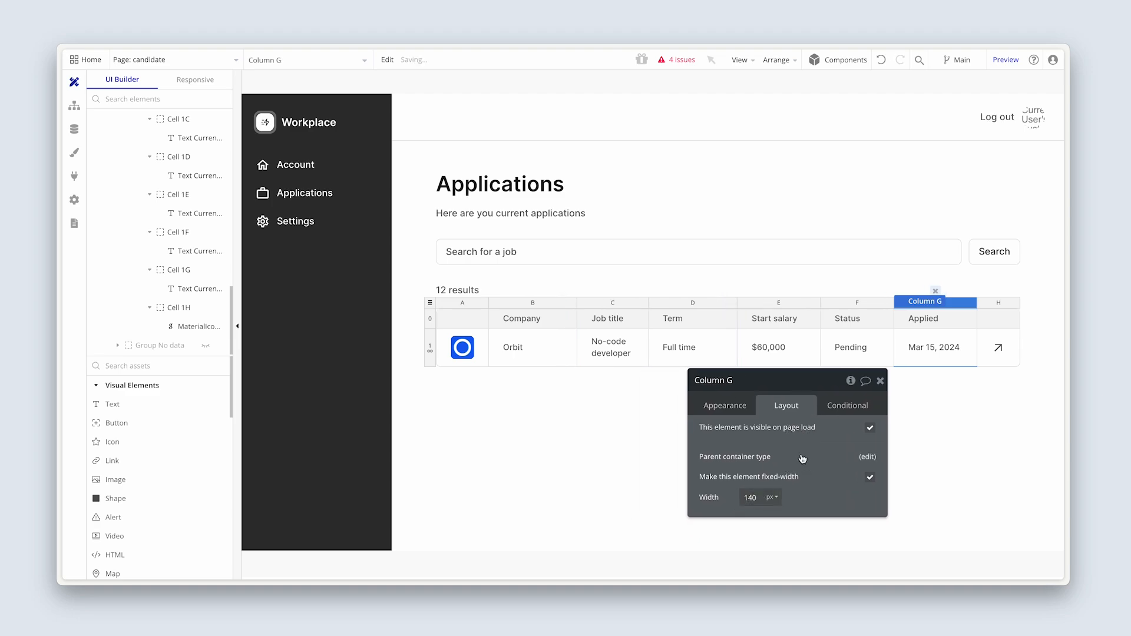
Step: Review the layout width settings of the jobs table and its Company and Job title columns
key(Escape)
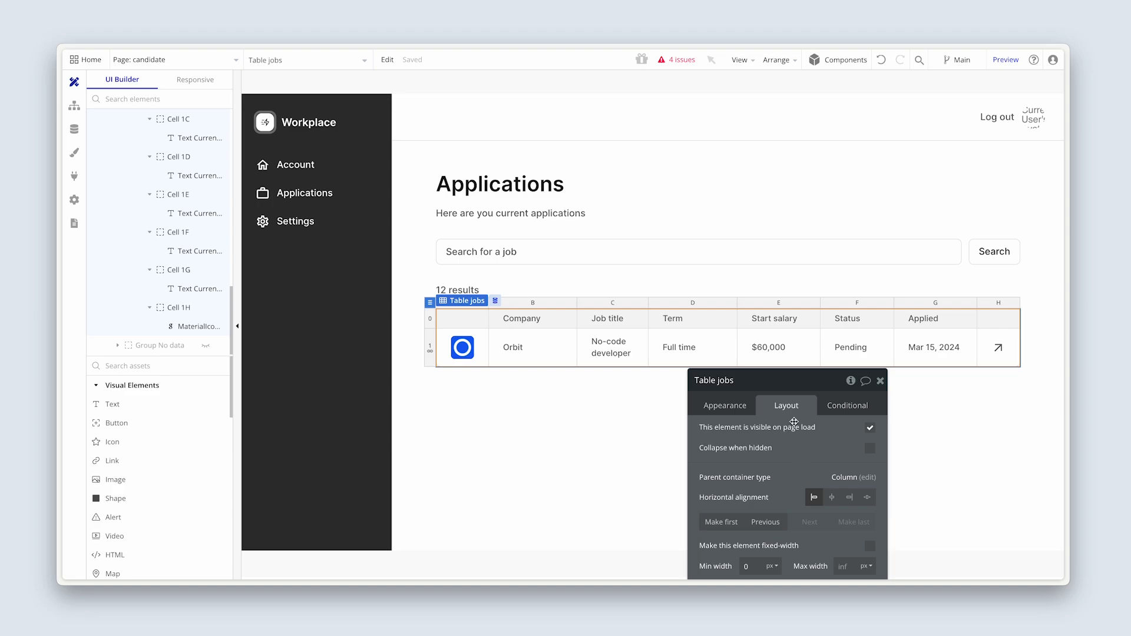
click(555, 305)
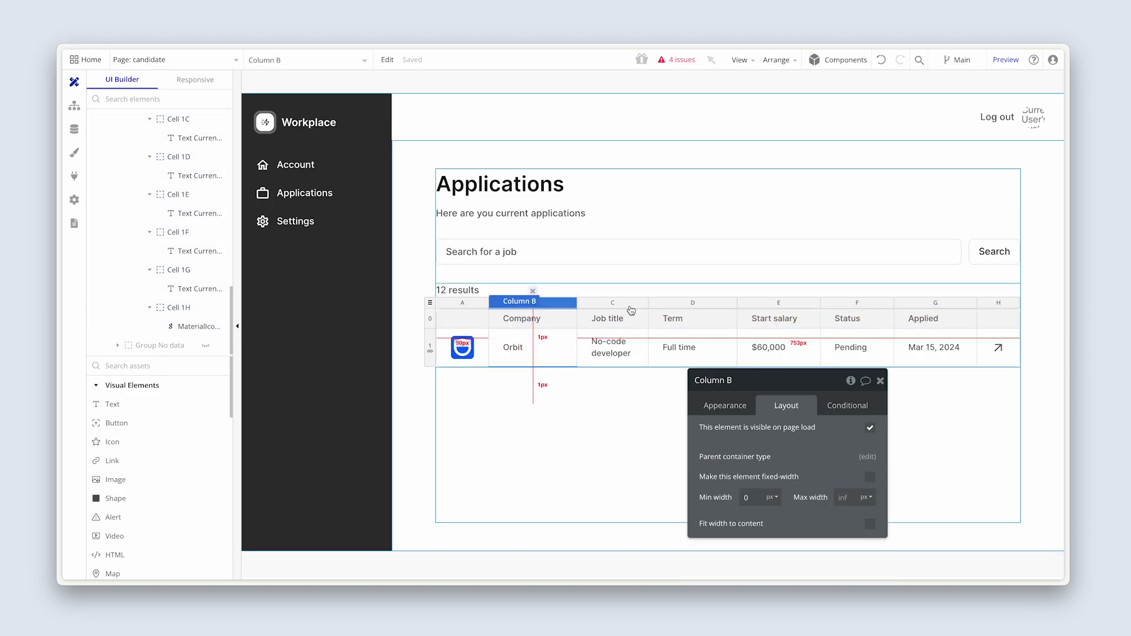
click(624, 304)
click(556, 304)
click(880, 380)
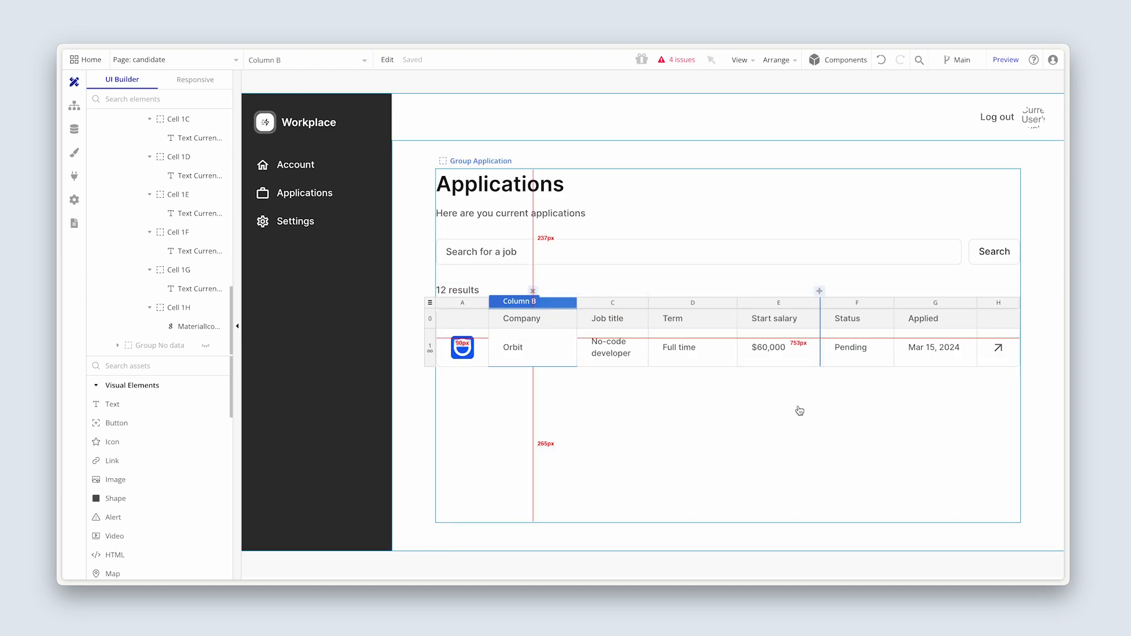
Step: Collapse Table jobs in the element tree and show the hidden Group No data on the canvas
click(790, 410)
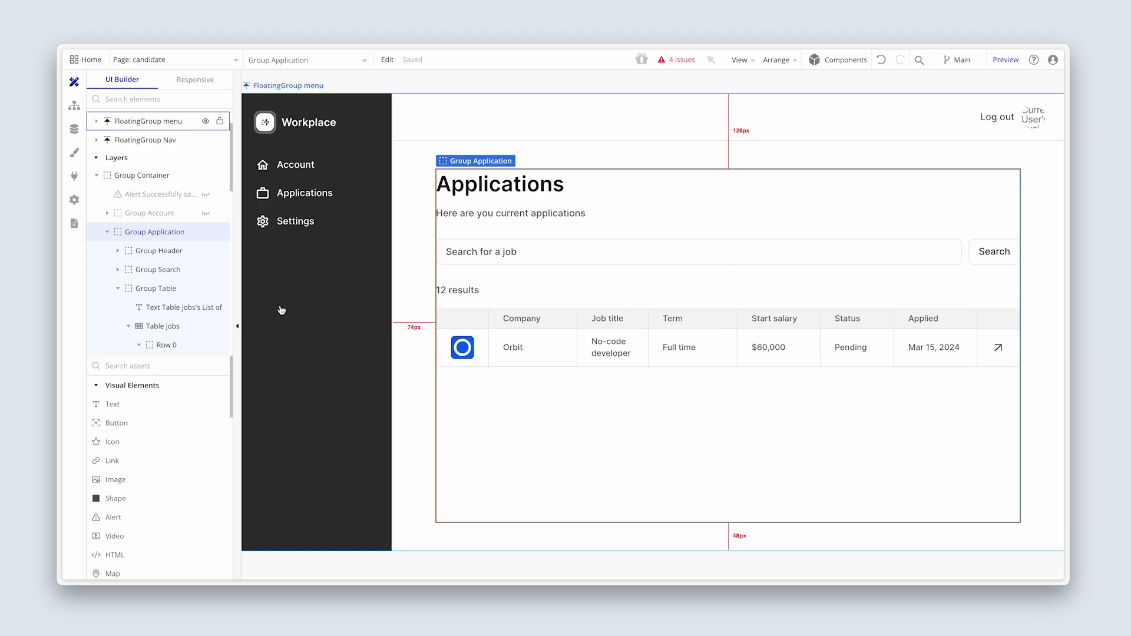
scroll(159, 345, down, 1)
scroll(159, 344, down, 2)
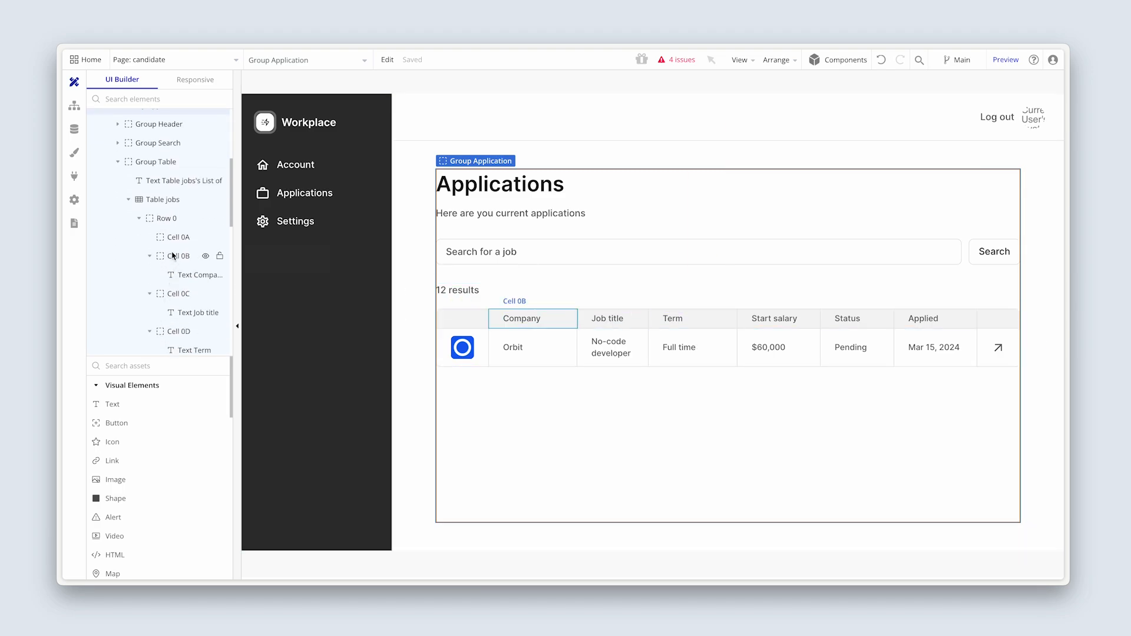
click(129, 201)
click(128, 201)
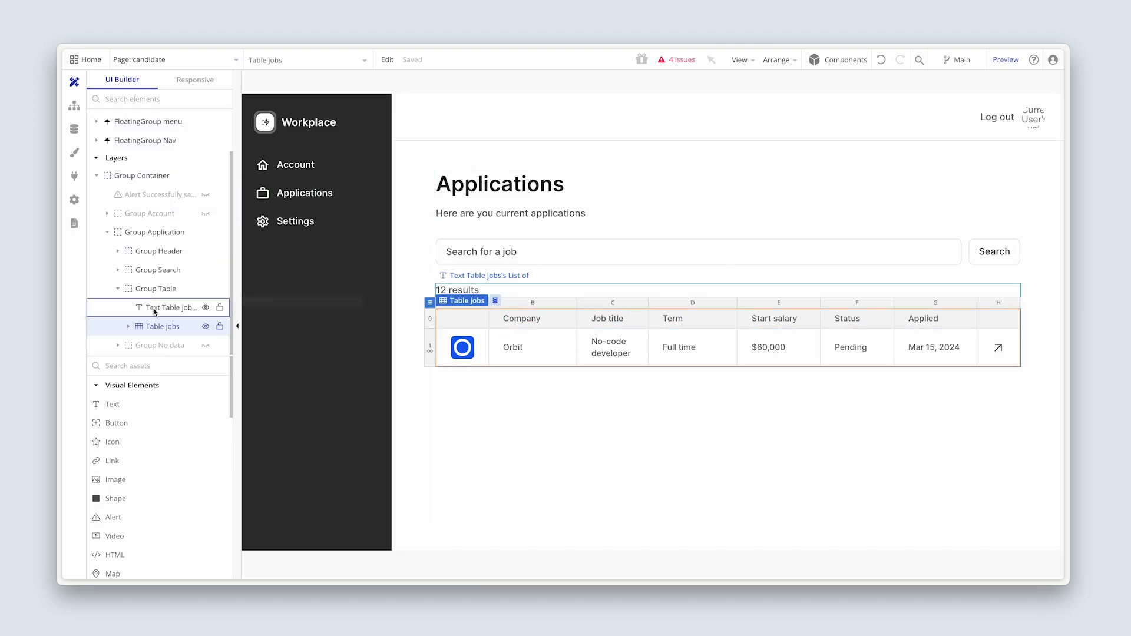
click(206, 345)
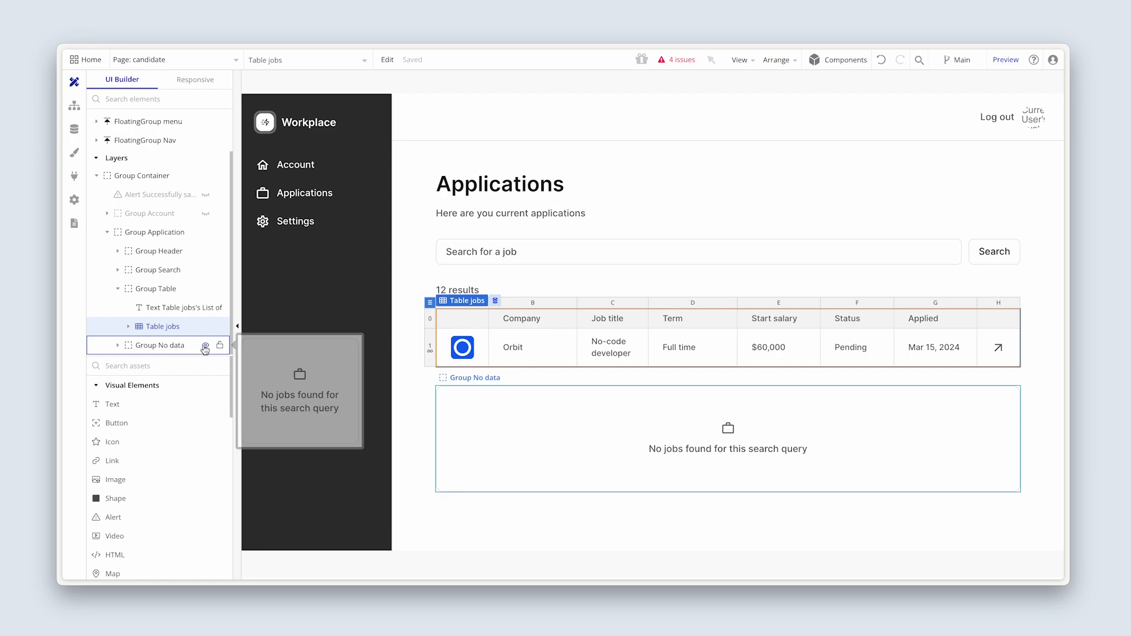
Step: Change the message text inside Group No data to "No applications found"
click(519, 419)
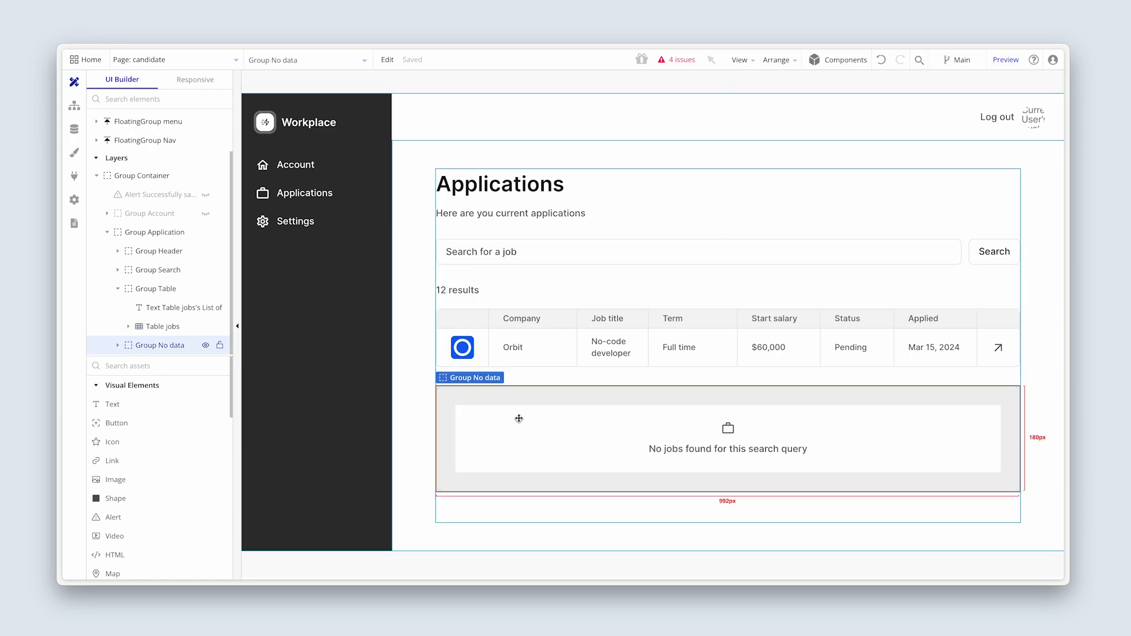
double_click(683, 457)
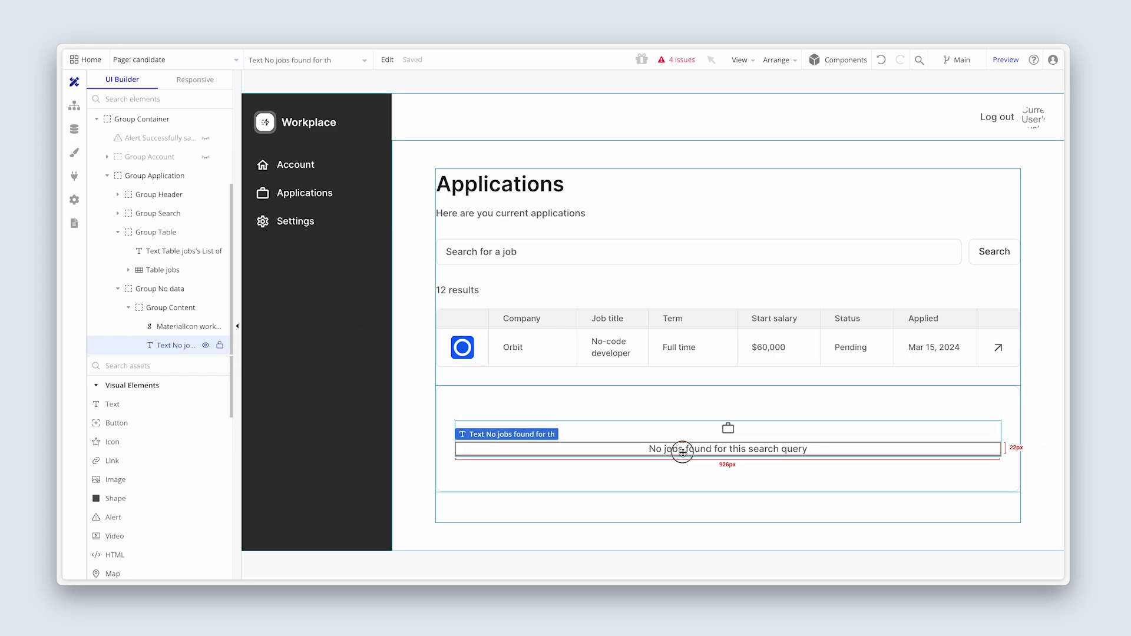
click(722, 437)
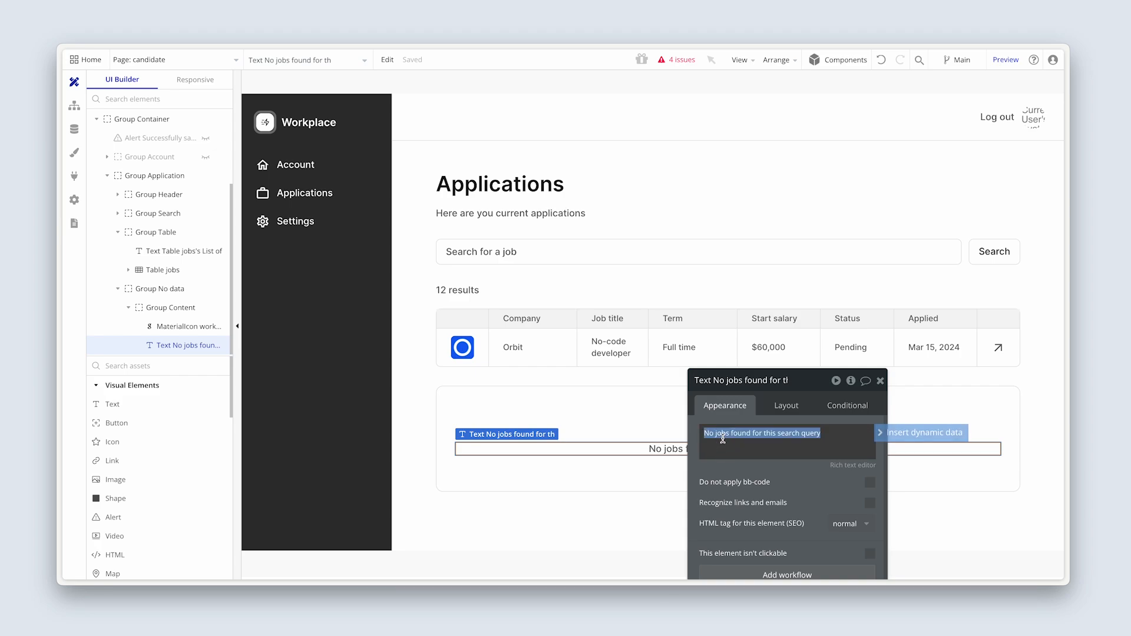
click(729, 435)
double_click(728, 433)
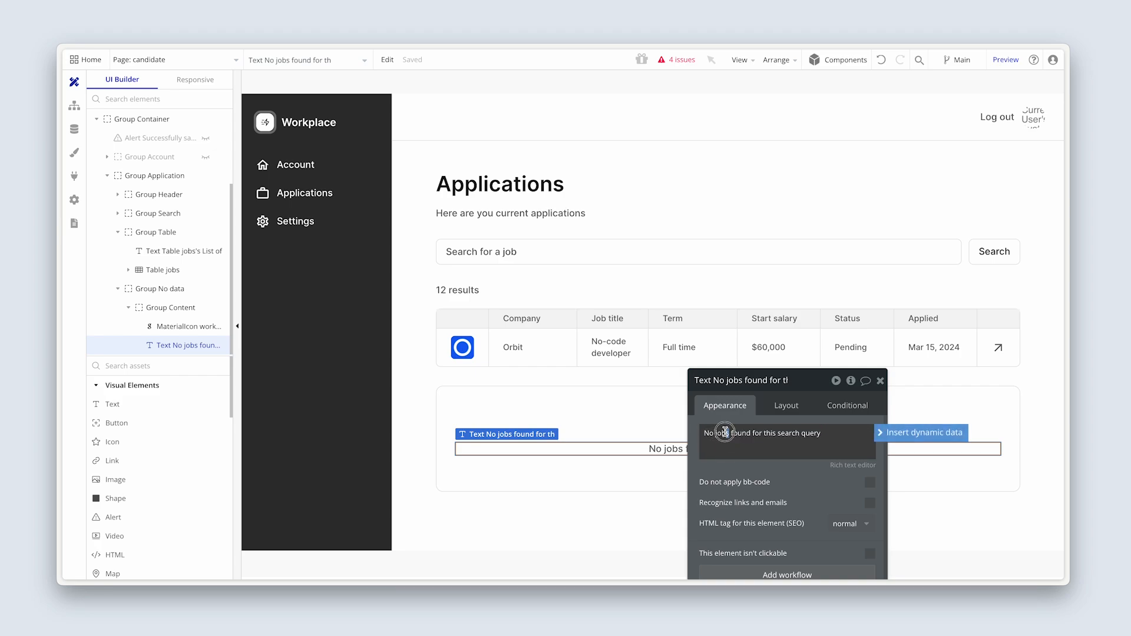
text(applications)
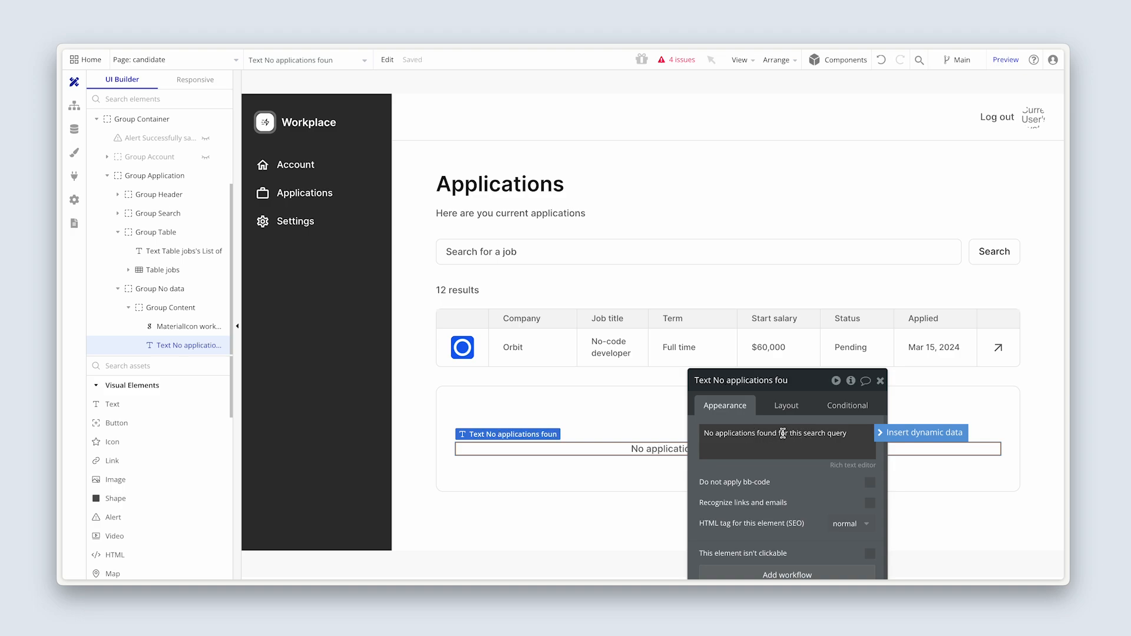
drag(779, 433, 850, 438)
key(BackSpace)
key(BackSpace)
key(BackSpace)
drag(806, 481, 346, 411)
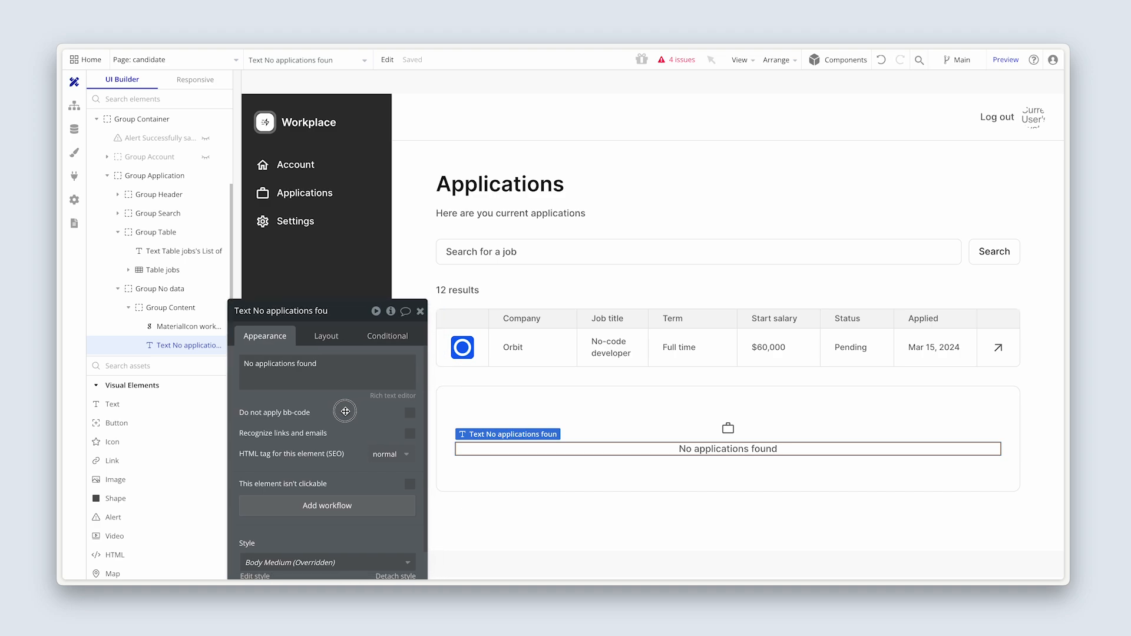
Step: Examine the visibility condition of Group No data and the dynamic expression of the results count text above the table
click(484, 414)
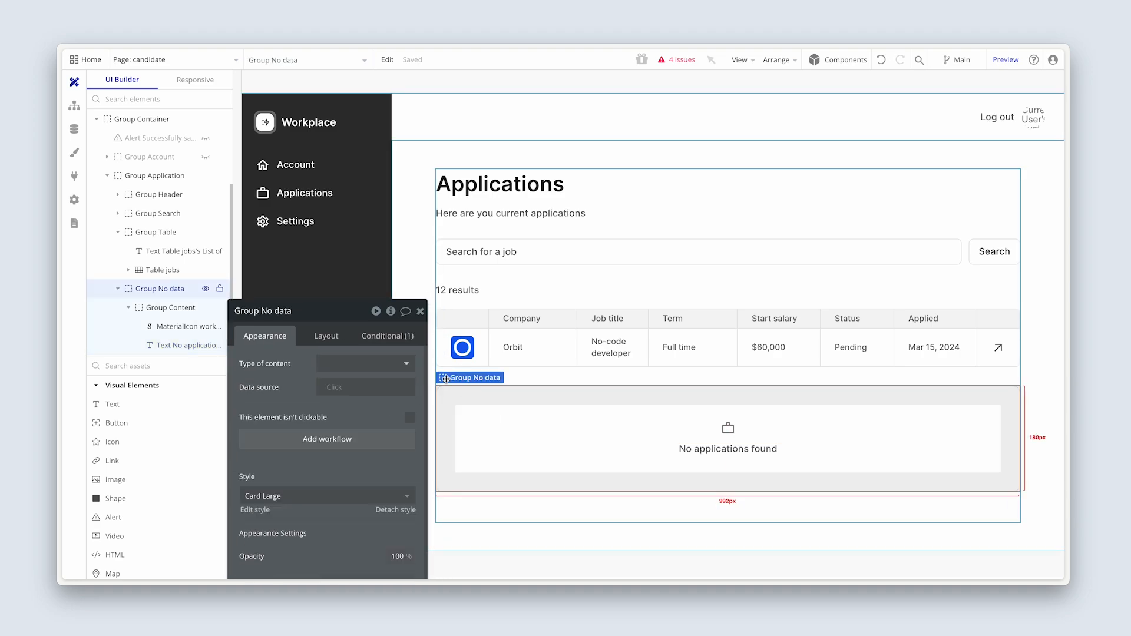
click(379, 340)
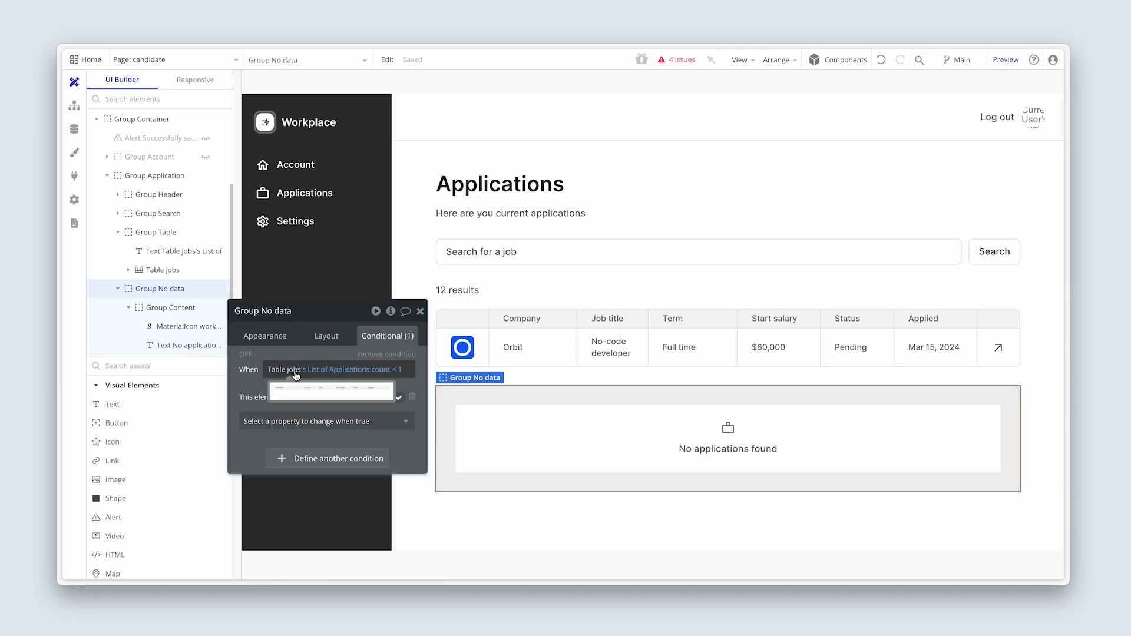
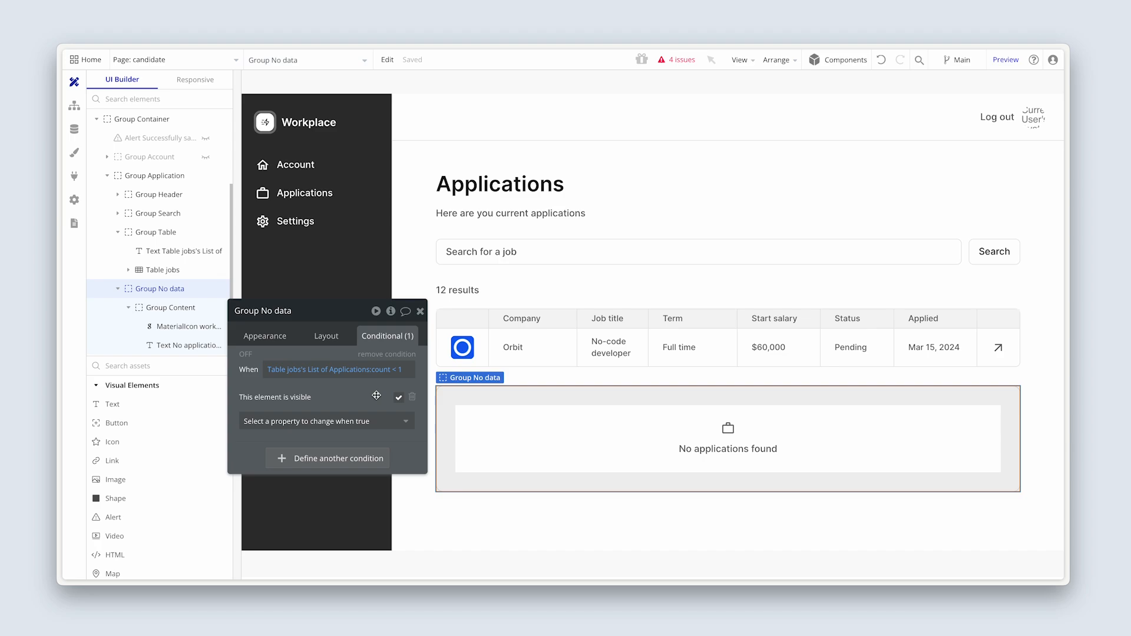
click(450, 291)
click(265, 335)
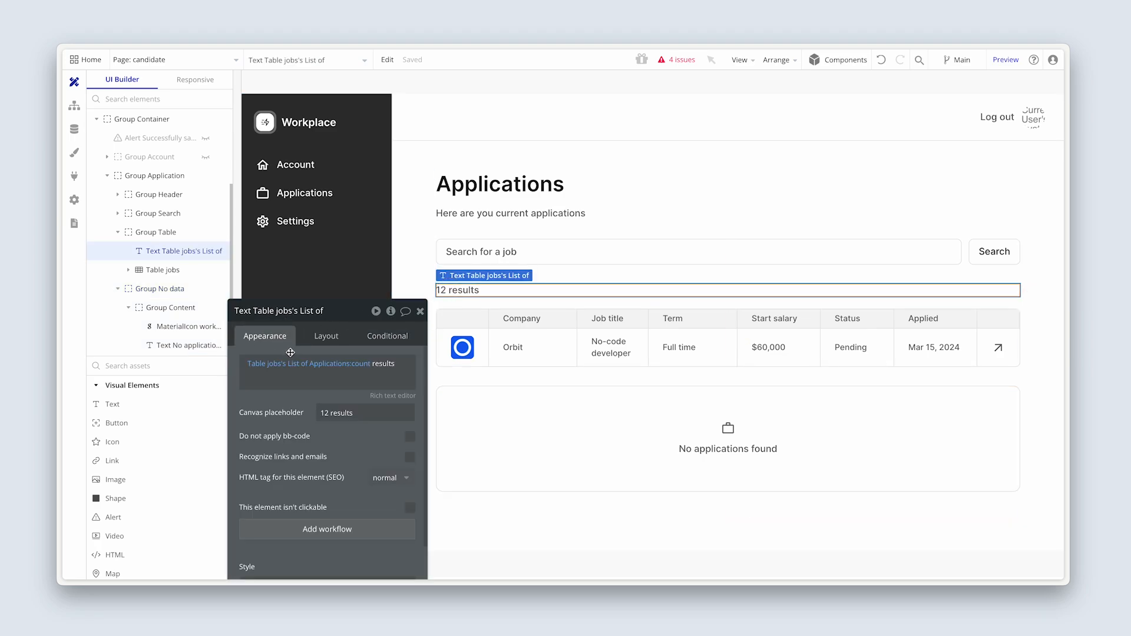
mouse_move(259, 371)
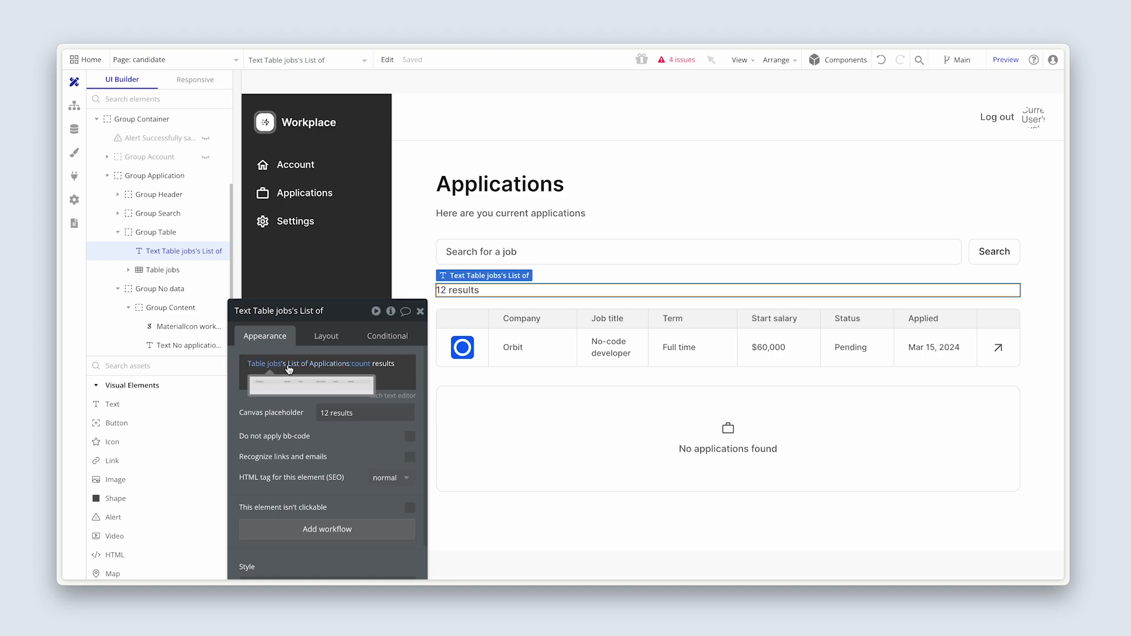
mouse_move(301, 369)
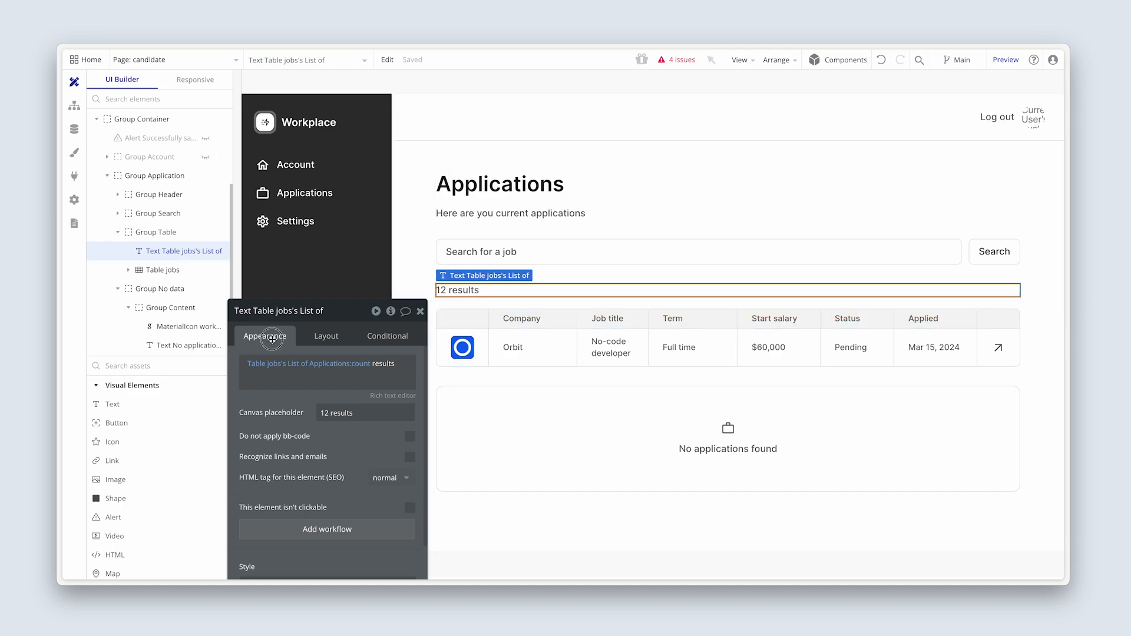
drag(291, 338, 302, 389)
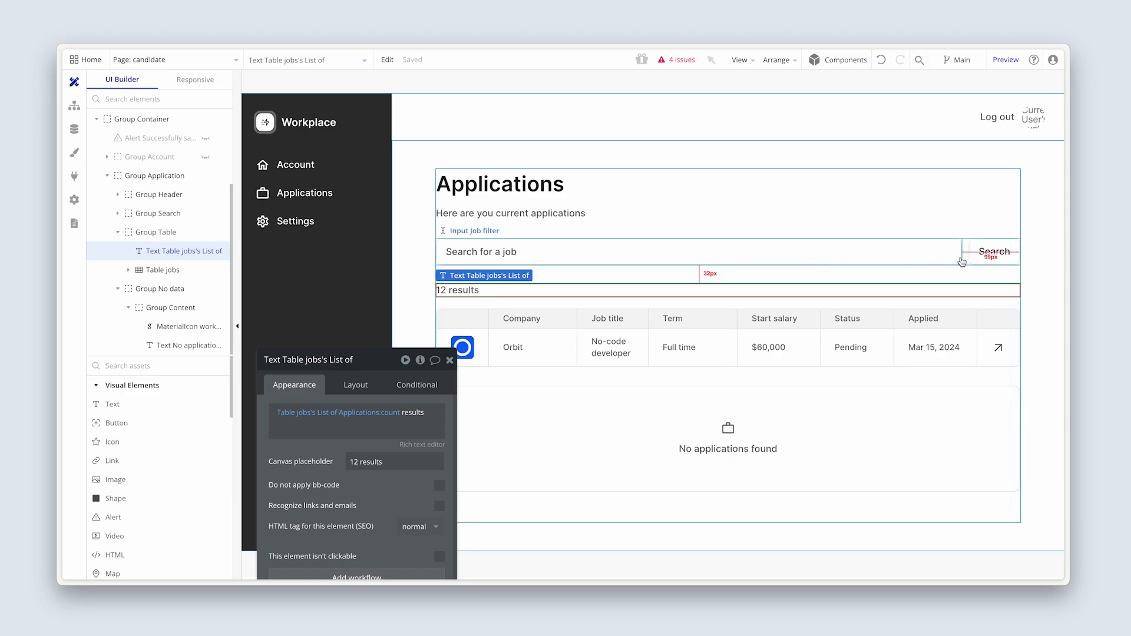
Step: Open the Search button's workflow for an empty URL query and examine its Go to page candidate action
click(993, 253)
drag(372, 429, 390, 283)
click(408, 297)
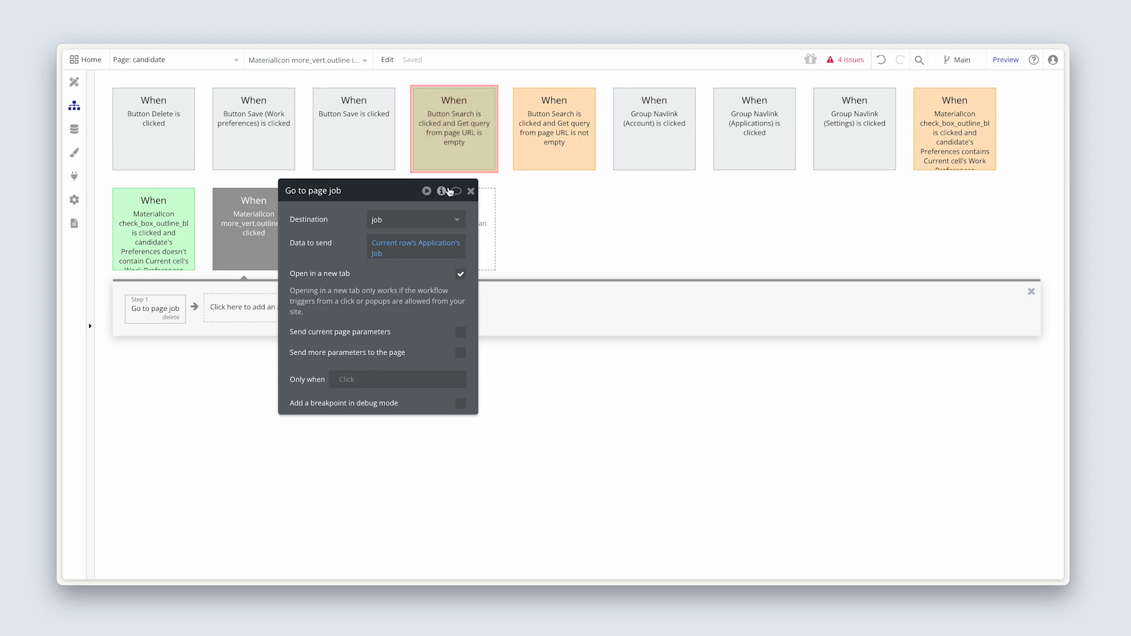
click(463, 149)
drag(322, 242, 381, 272)
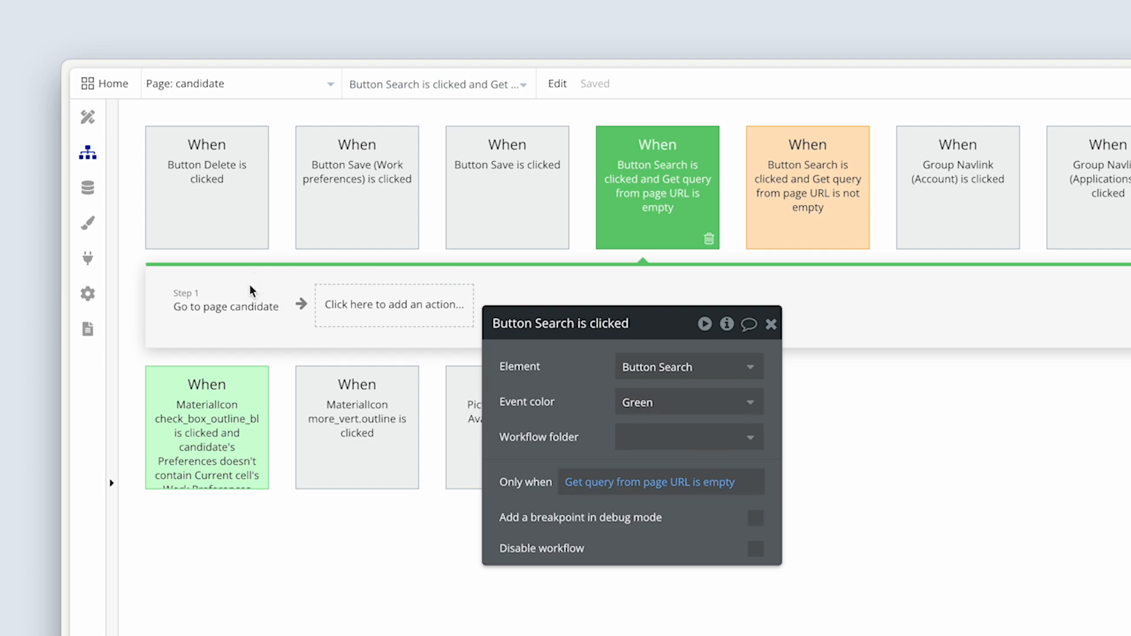
click(245, 309)
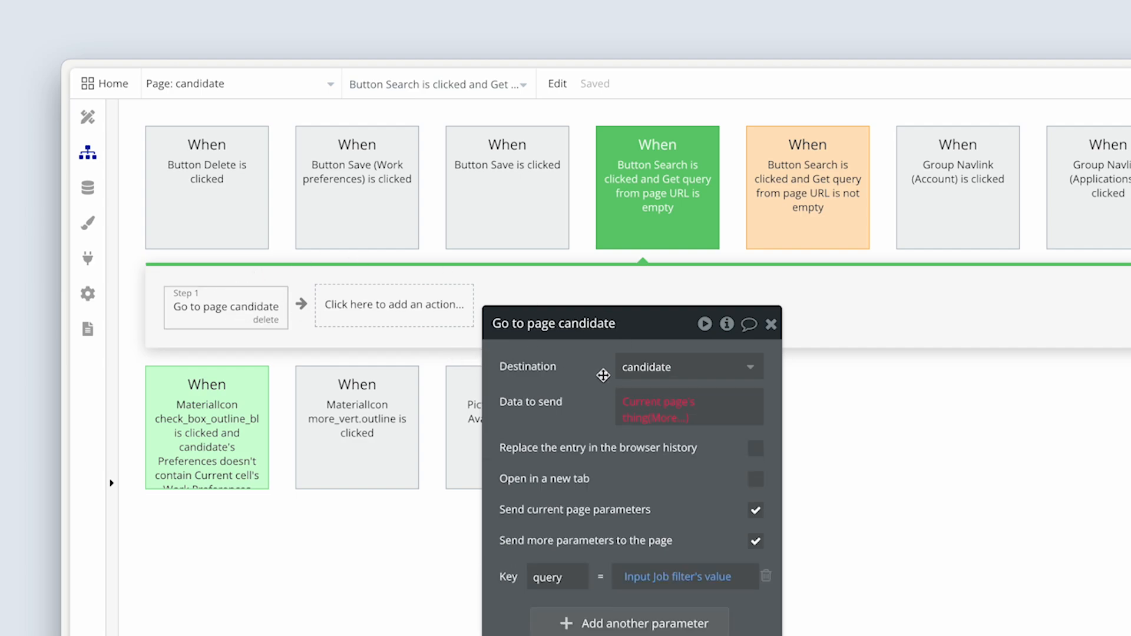
Step: Clear the Data to send expression in the Go to page candidate action of both Search button workflows
right_click(692, 409)
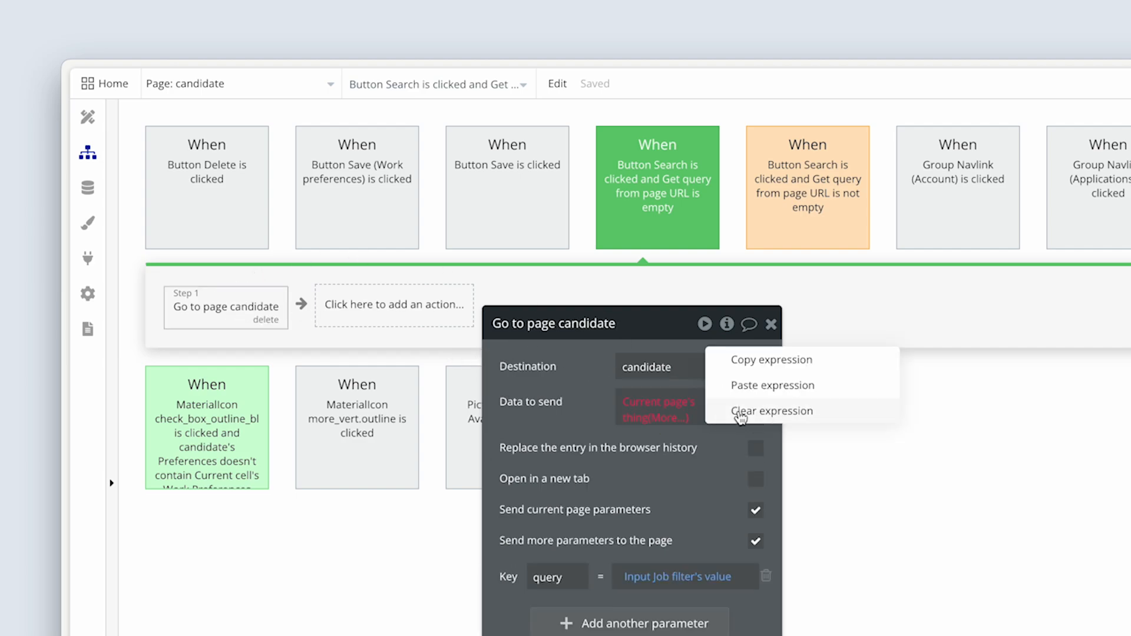
click(784, 411)
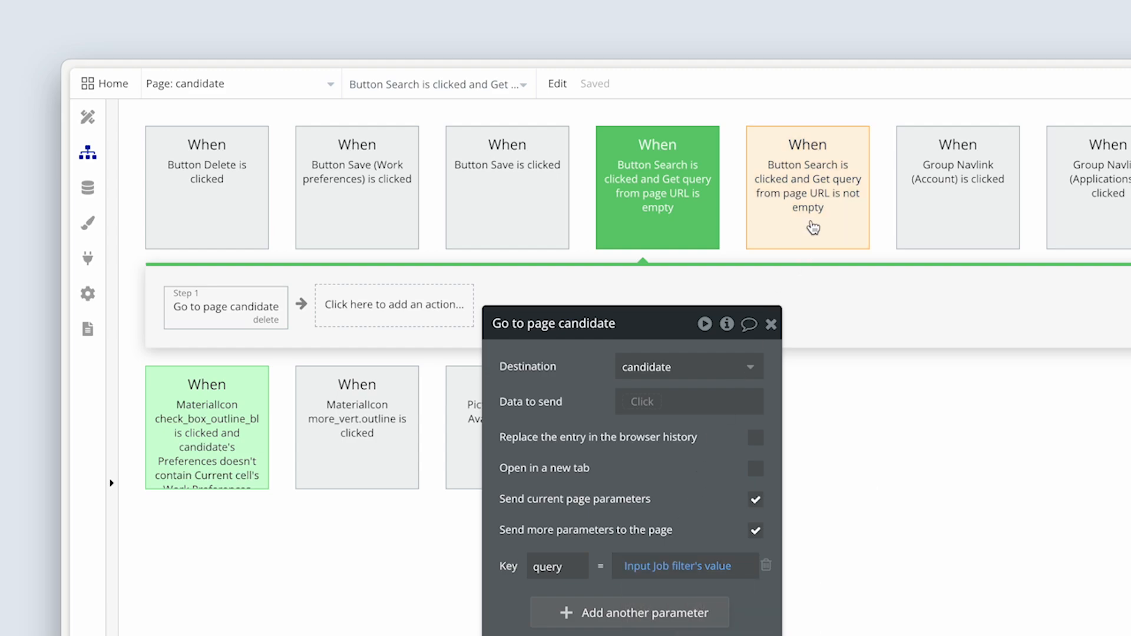
click(808, 203)
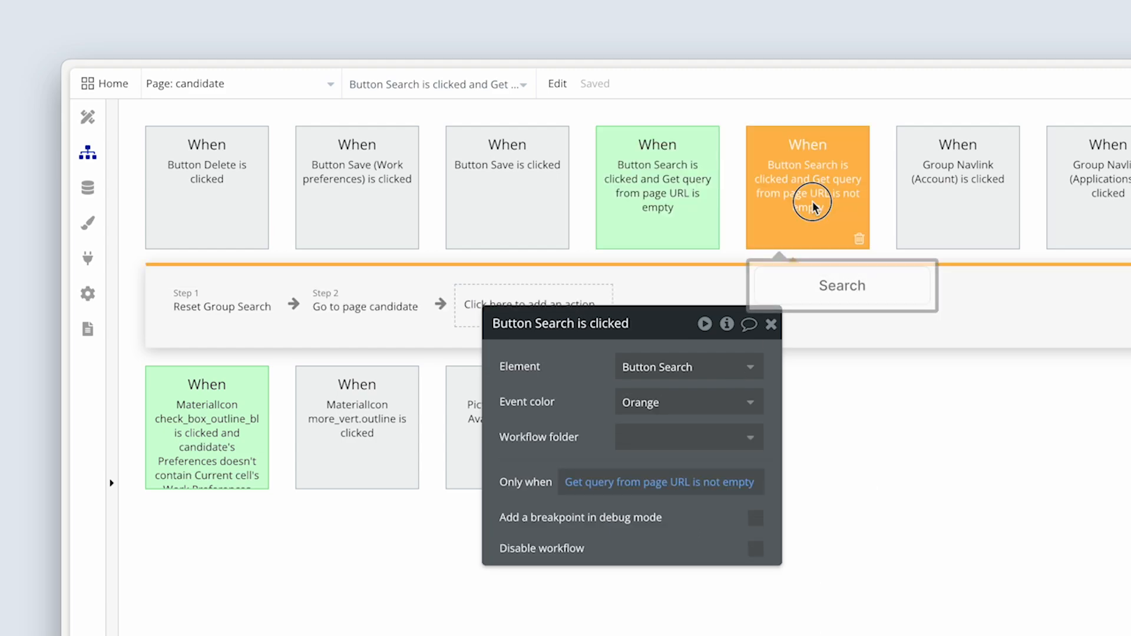
click(223, 306)
click(335, 316)
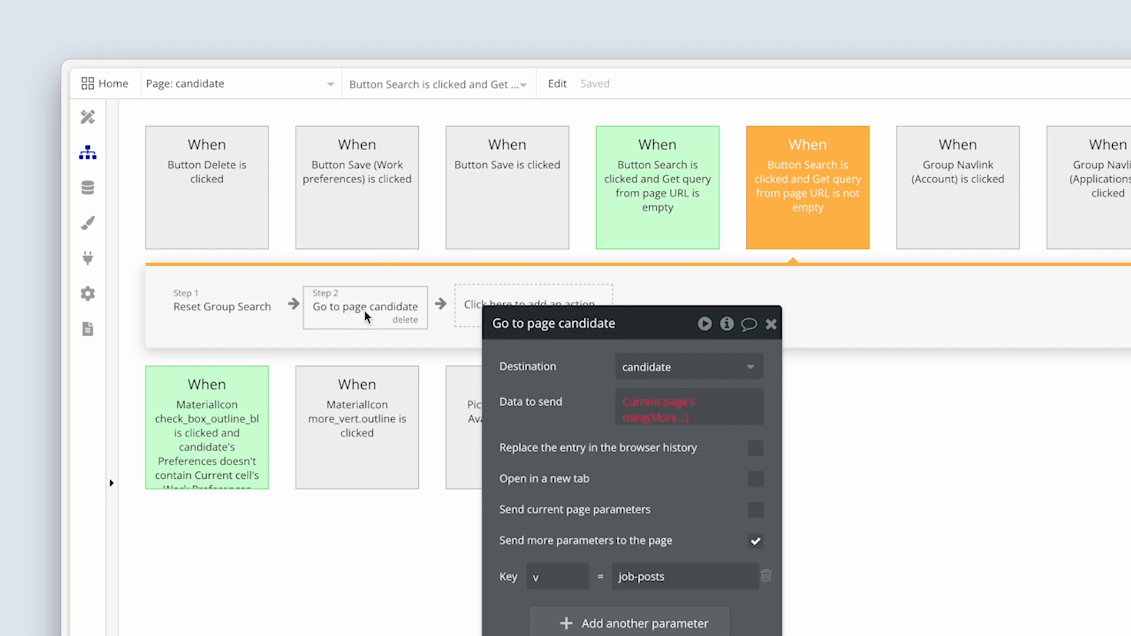
right_click(627, 411)
click(745, 409)
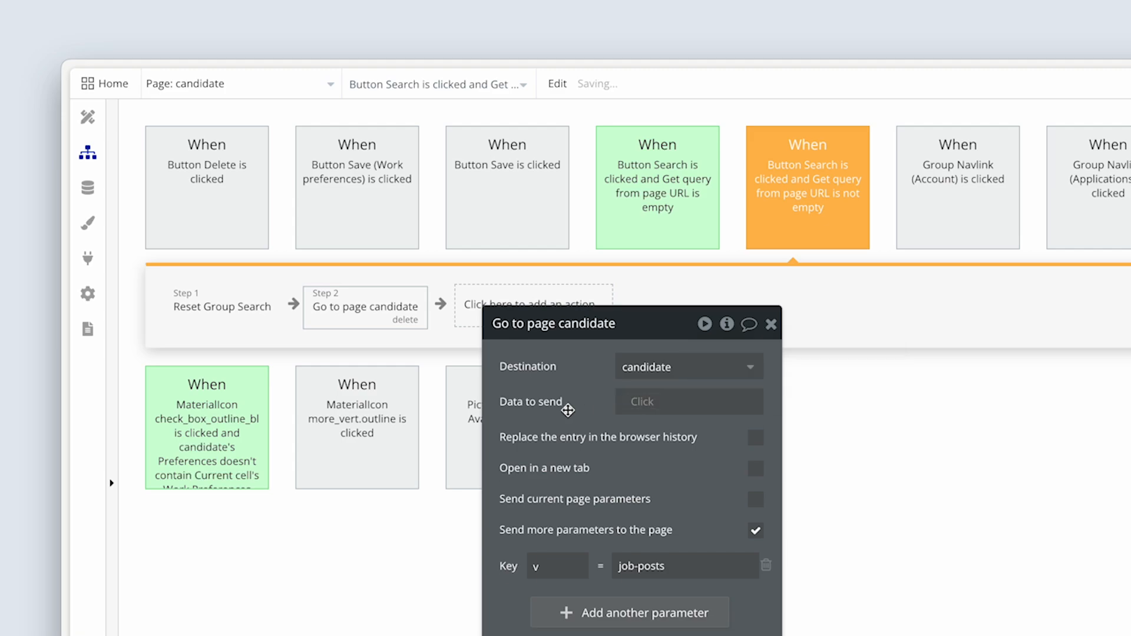
Step: Set the v parameter to "applications" in the Go to page candidate action of the non-empty query workflow
click(674, 564)
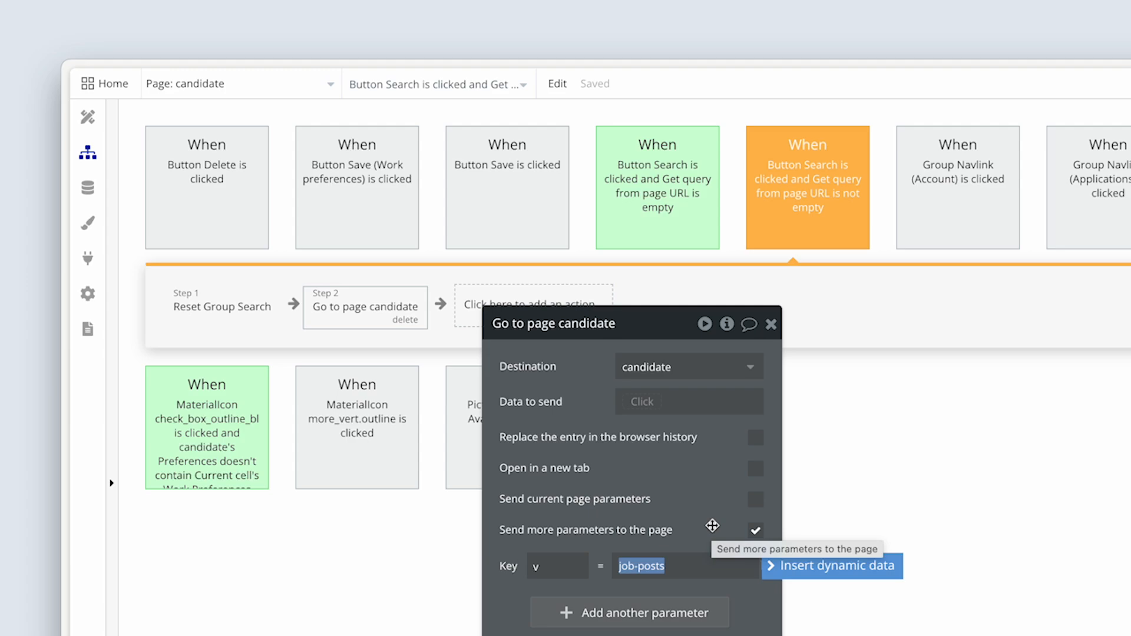
text(applications)
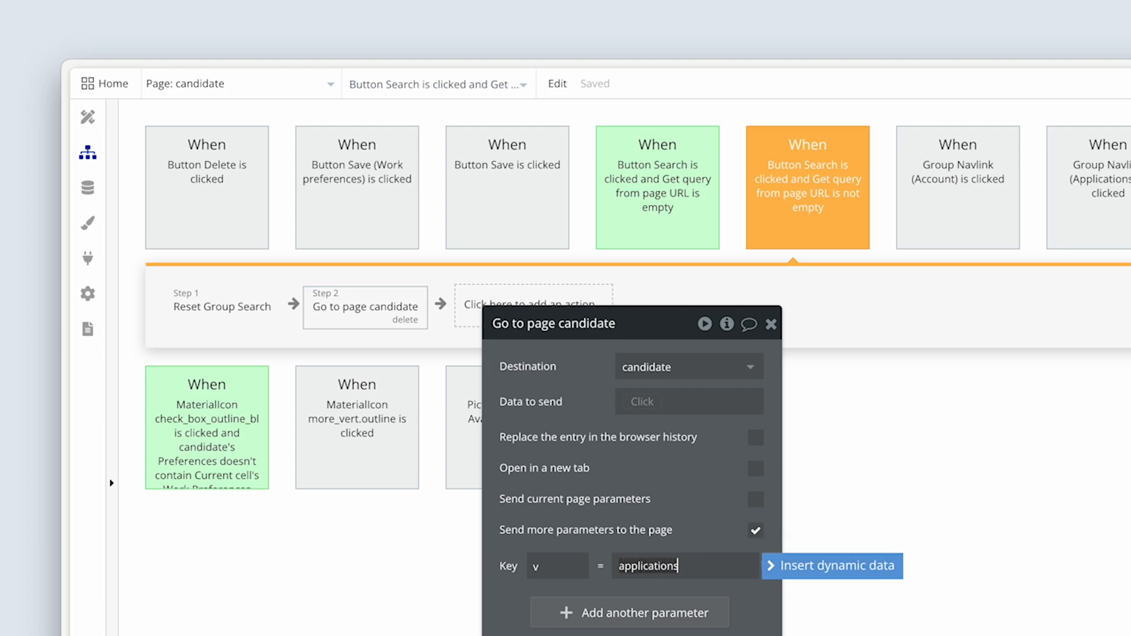
click(706, 498)
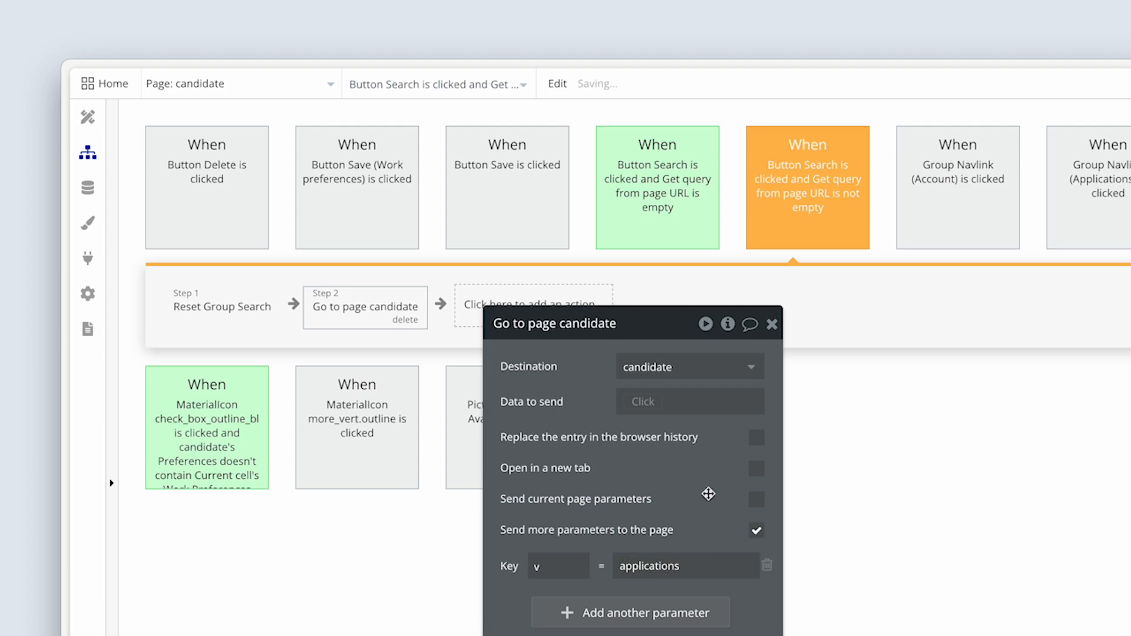
Step: Rename the search input above the applications table as "Input Application filter"
click(88, 117)
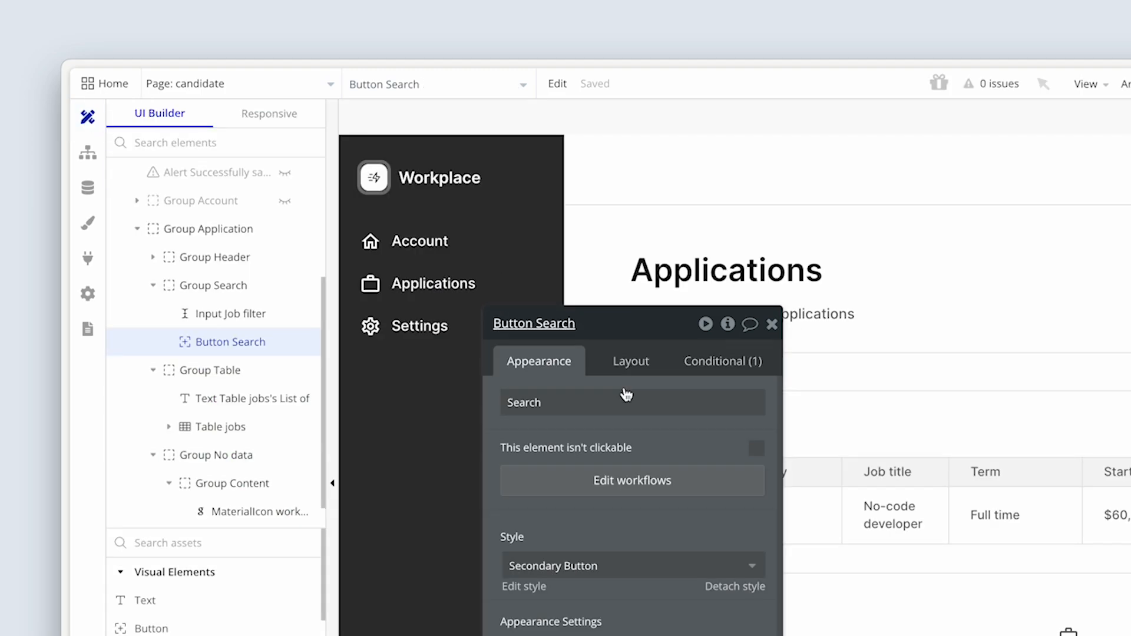
drag(693, 450, 464, 424)
click(698, 381)
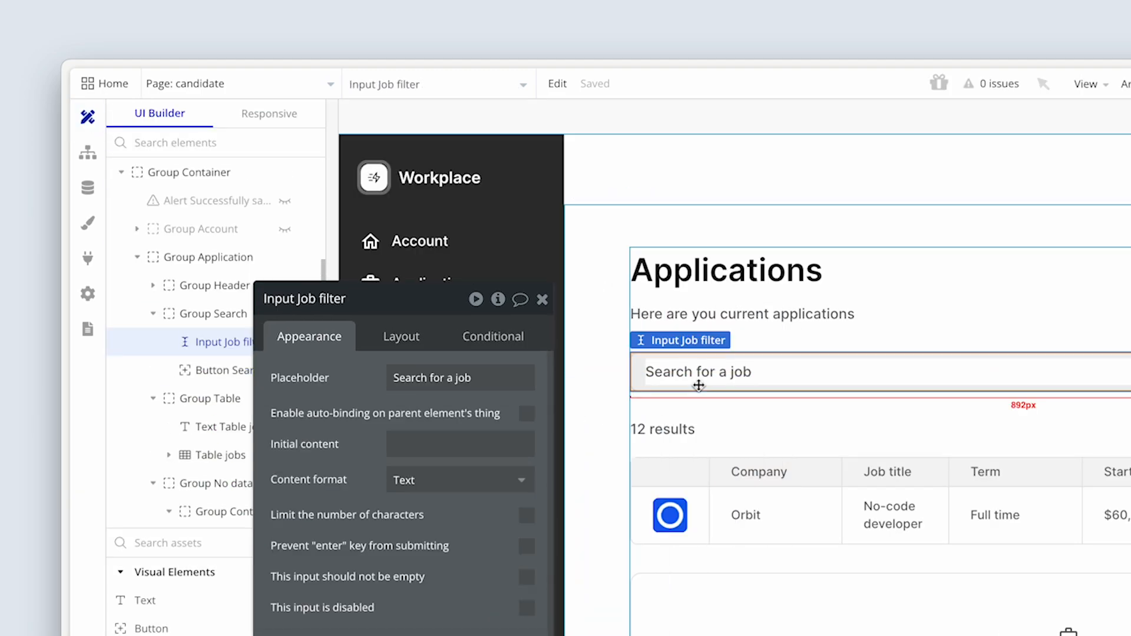
click(363, 299)
click(316, 302)
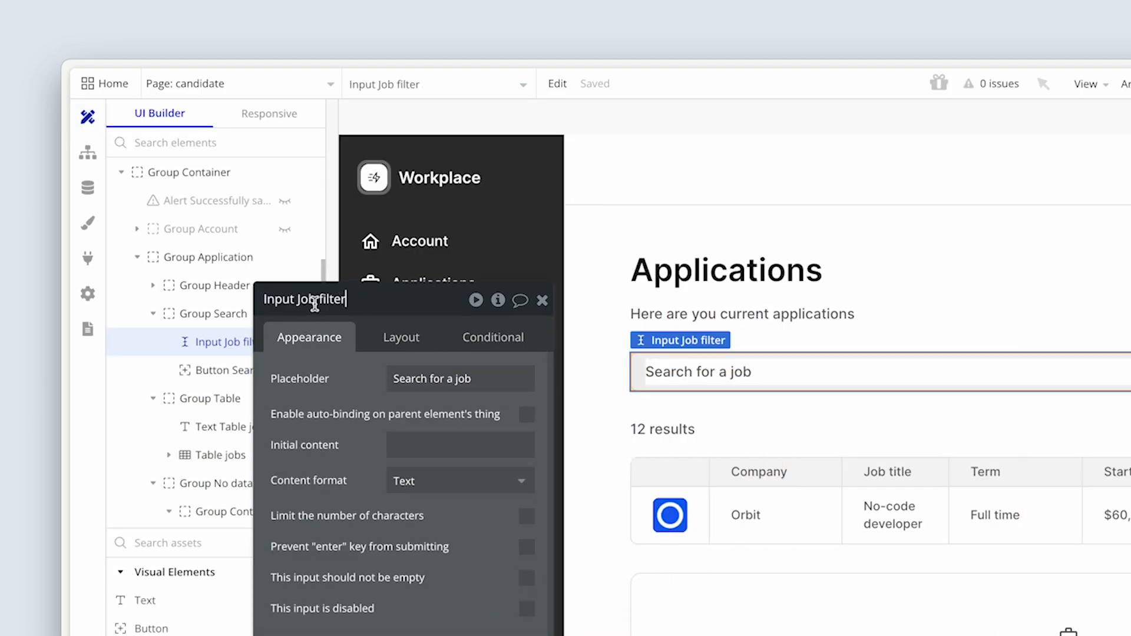
click(316, 303)
key(BackSpace)
key(BackSpace)
key(BackSpace)
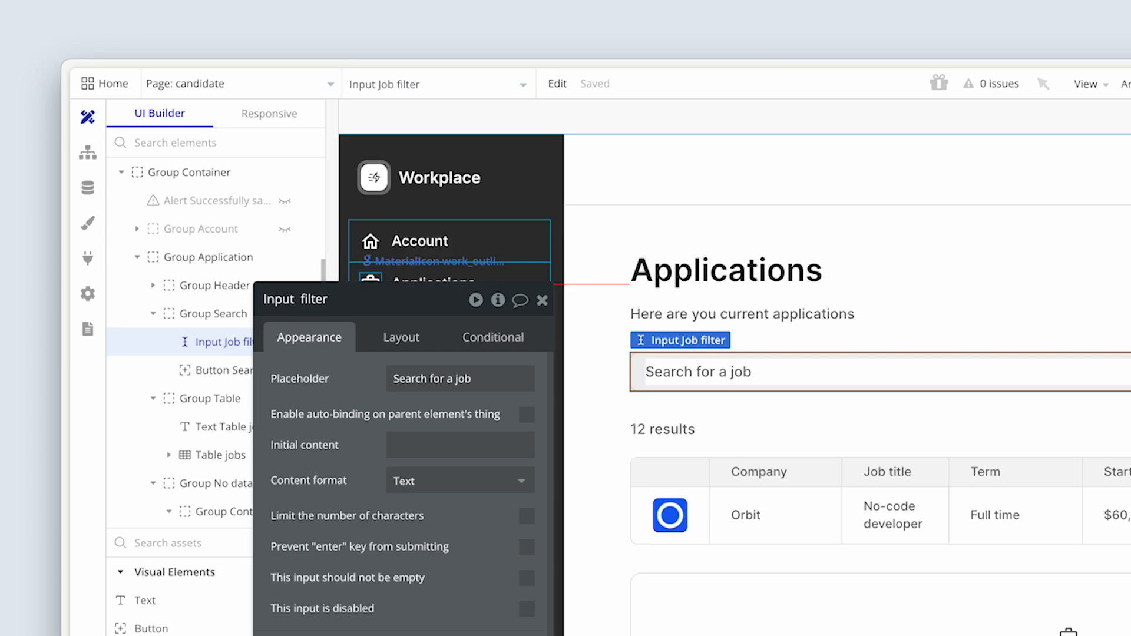
text(Application)
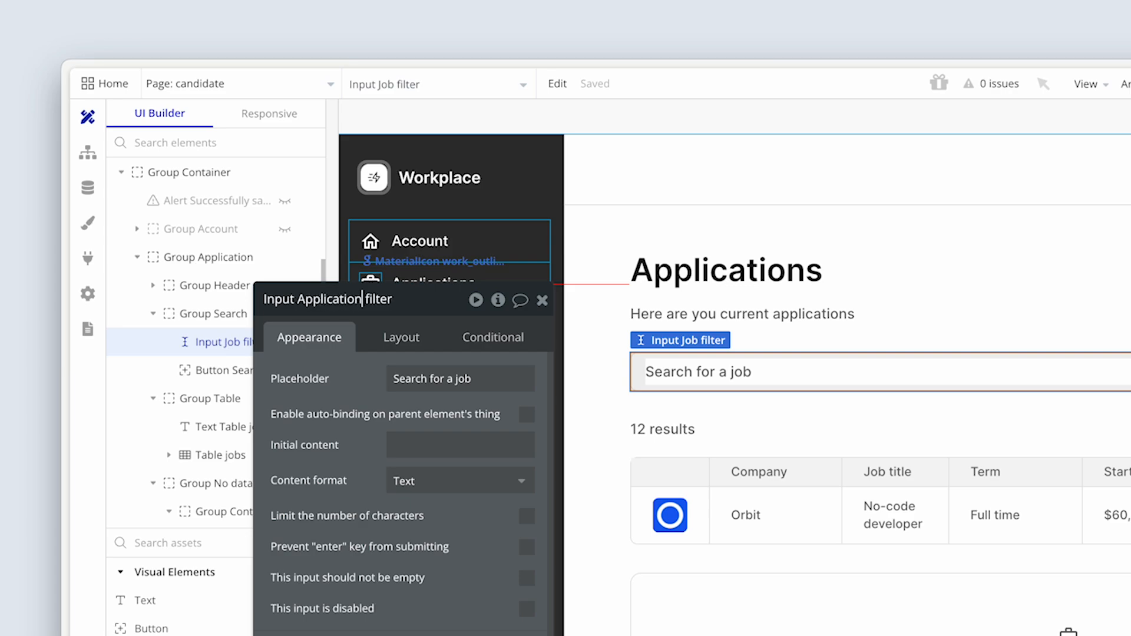
Step: Change the search input's placeholder to "Search for an application"
click(452, 377)
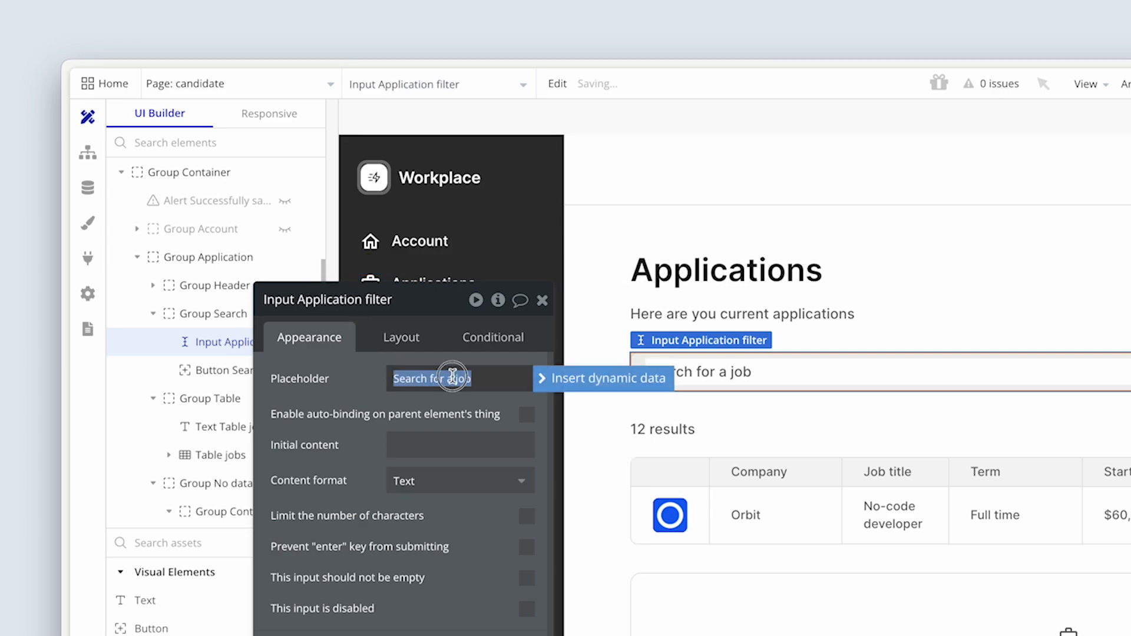
click(455, 377)
double_click(456, 377)
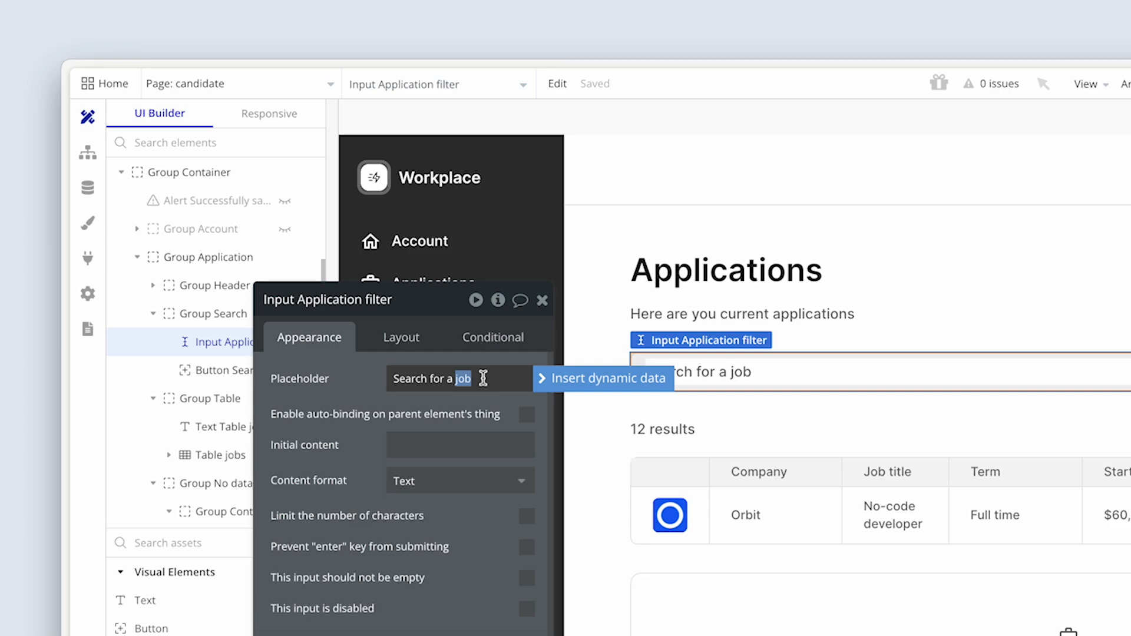
key(BackSpace)
key(BackSpace)
text(n application)
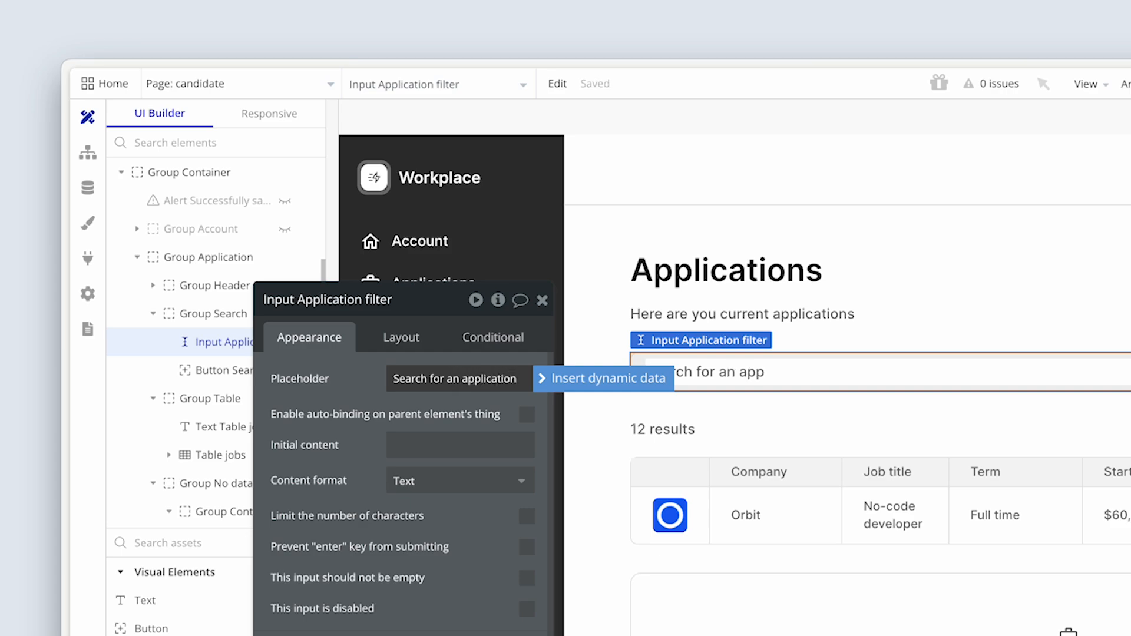
click(381, 538)
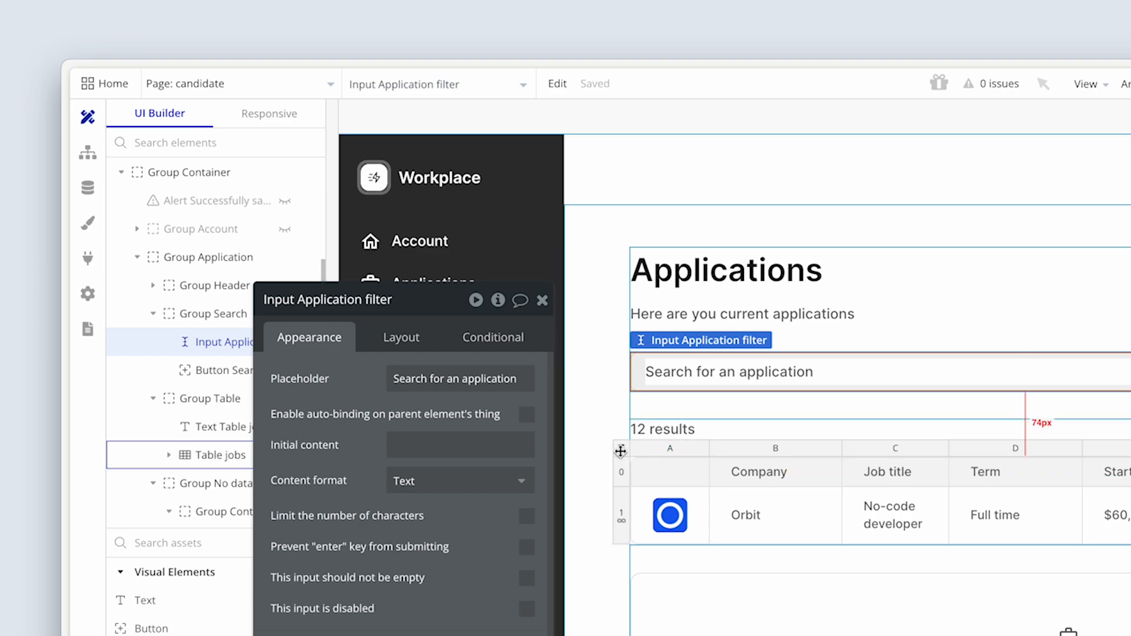
Step: Add a blank constraint to Table jobs' Search for Applications data source and look through the available fields
click(622, 448)
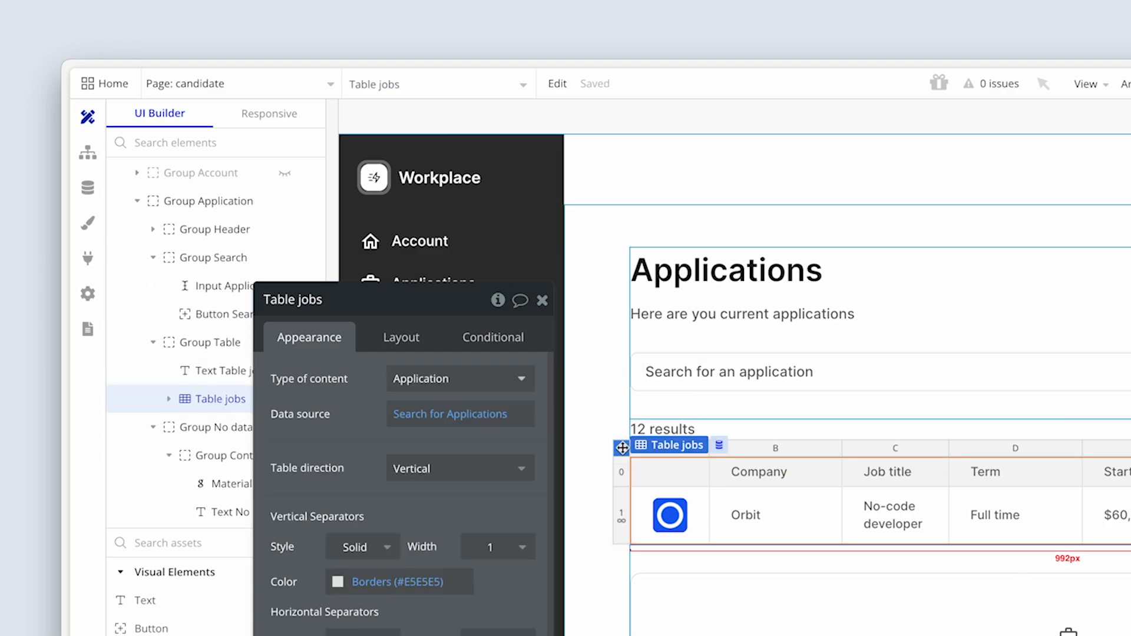
click(463, 420)
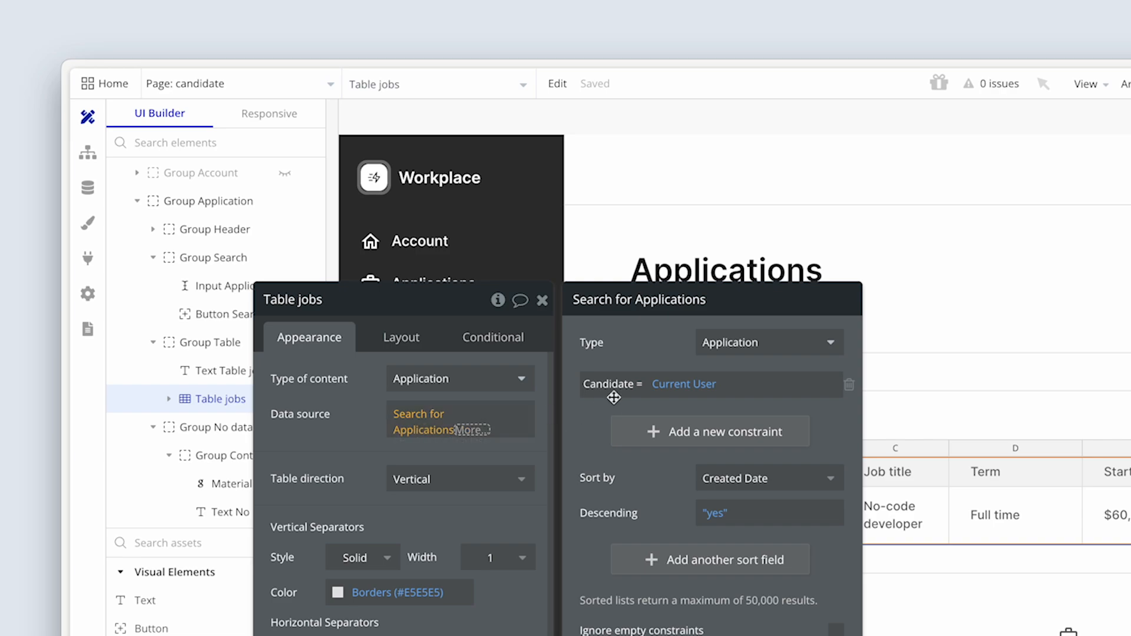
click(642, 432)
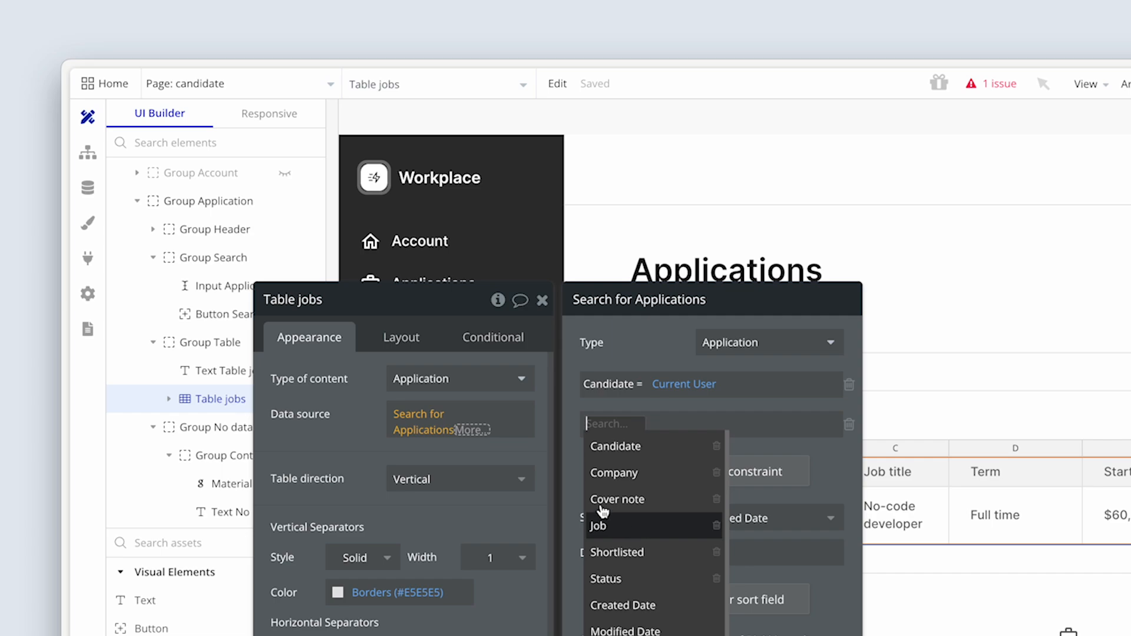
click(635, 534)
click(292, 434)
Step: Create a text field named "Job title" on the Application data type
click(89, 190)
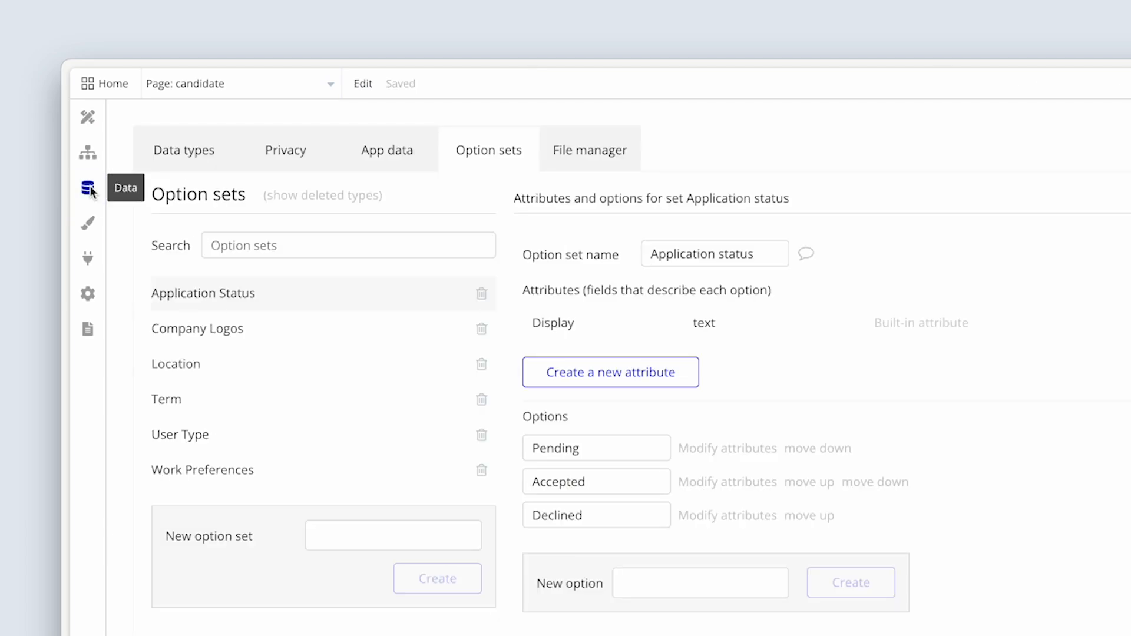
click(383, 162)
click(210, 159)
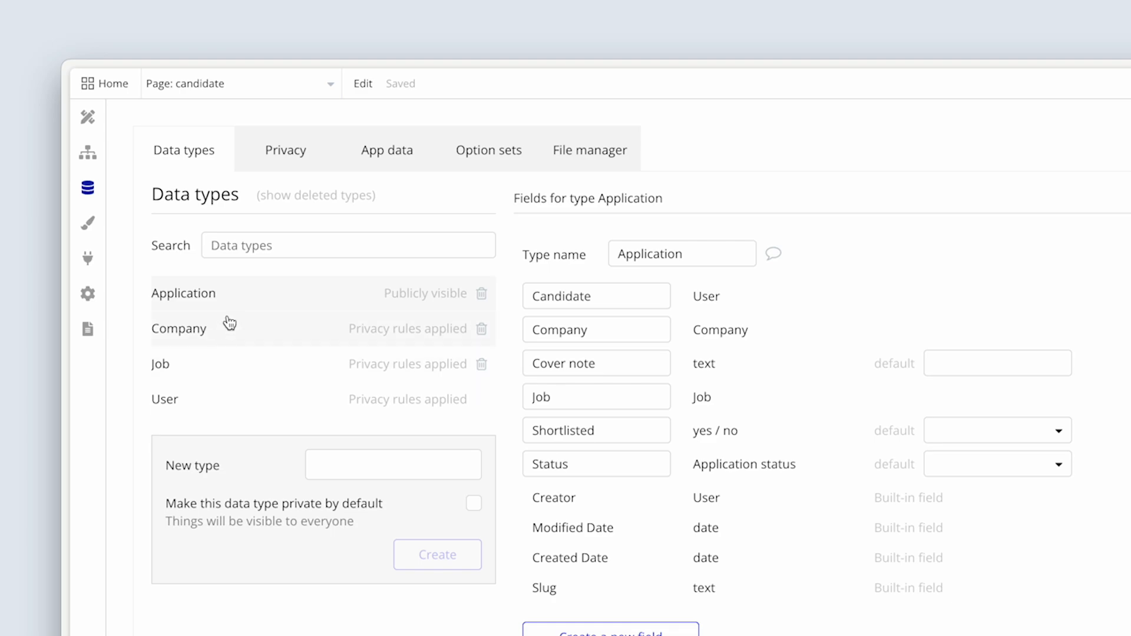
click(526, 554)
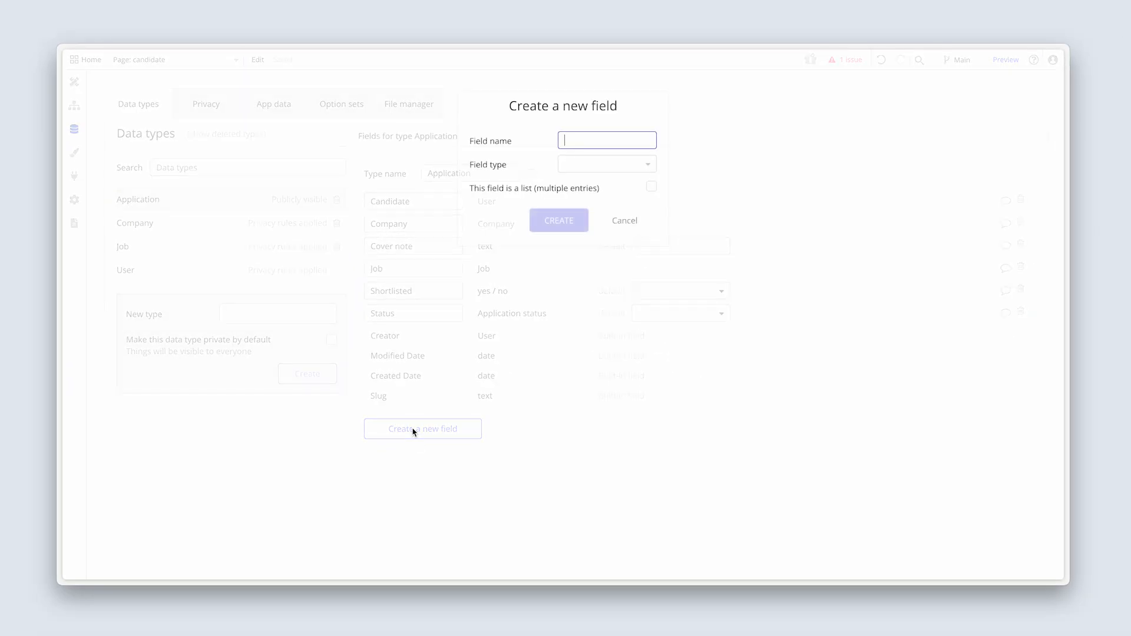
mouse_move(606, 173)
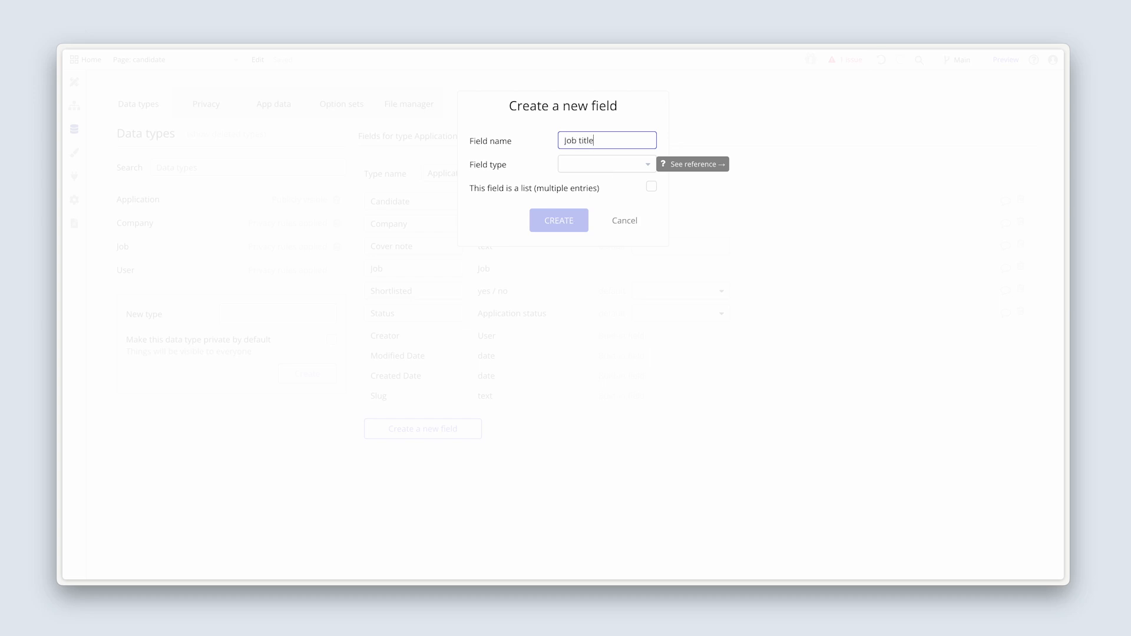
click(643, 172)
scroll(612, 306, down, 2)
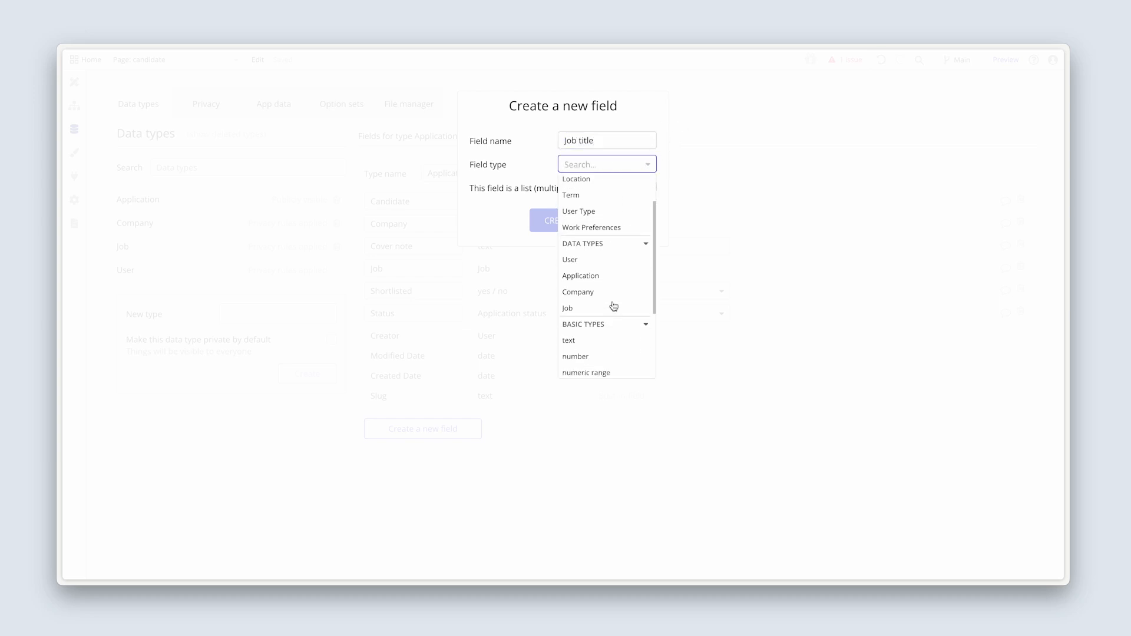
scroll(613, 306, down, 2)
click(594, 281)
click(574, 222)
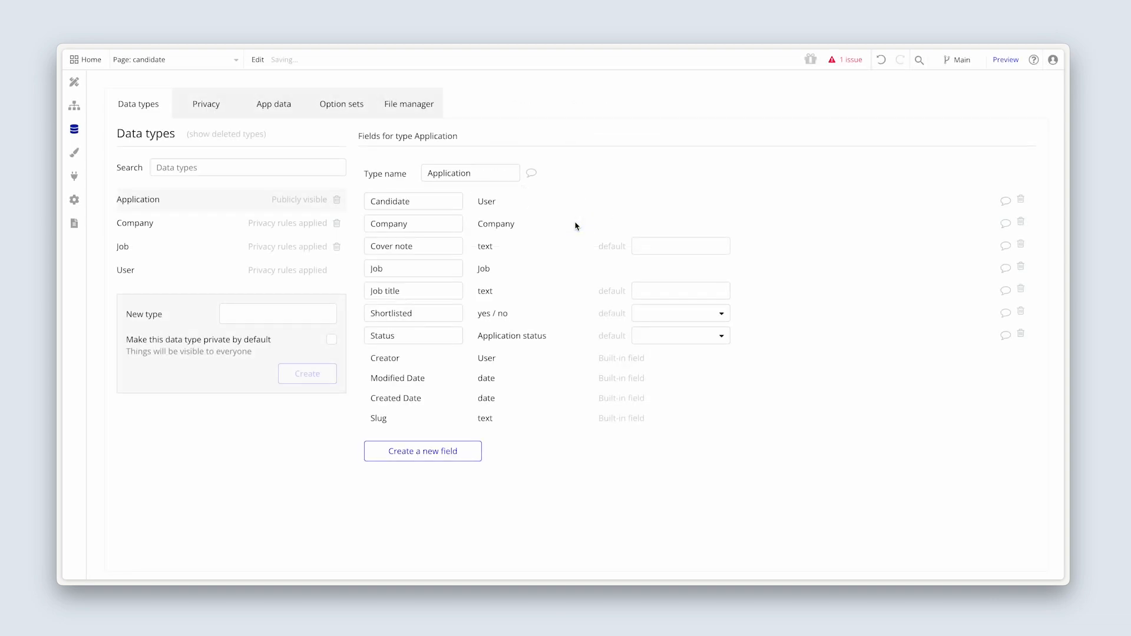
Step: Create a text field named "Company name" on the Application data type
click(454, 451)
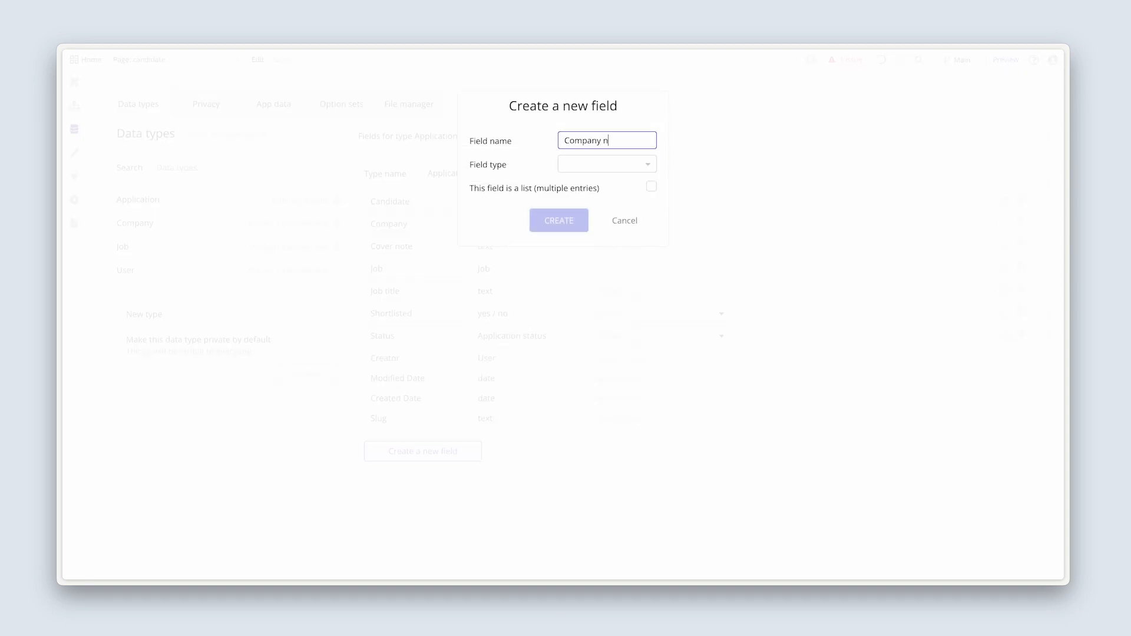
click(581, 170)
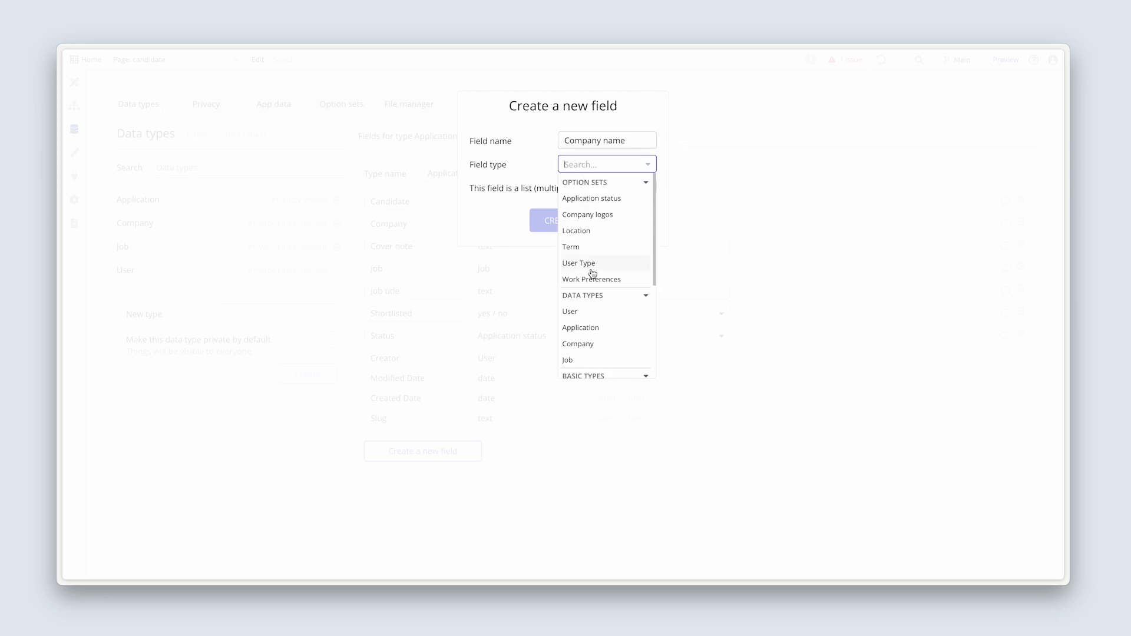
scroll(591, 282, down, 3)
click(587, 281)
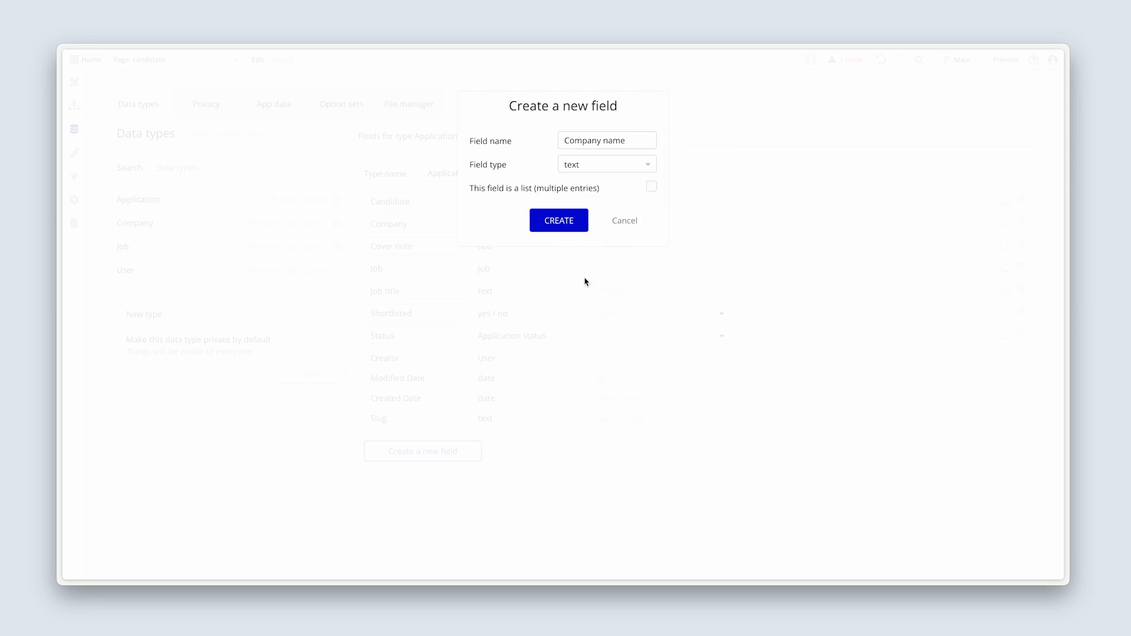
click(582, 225)
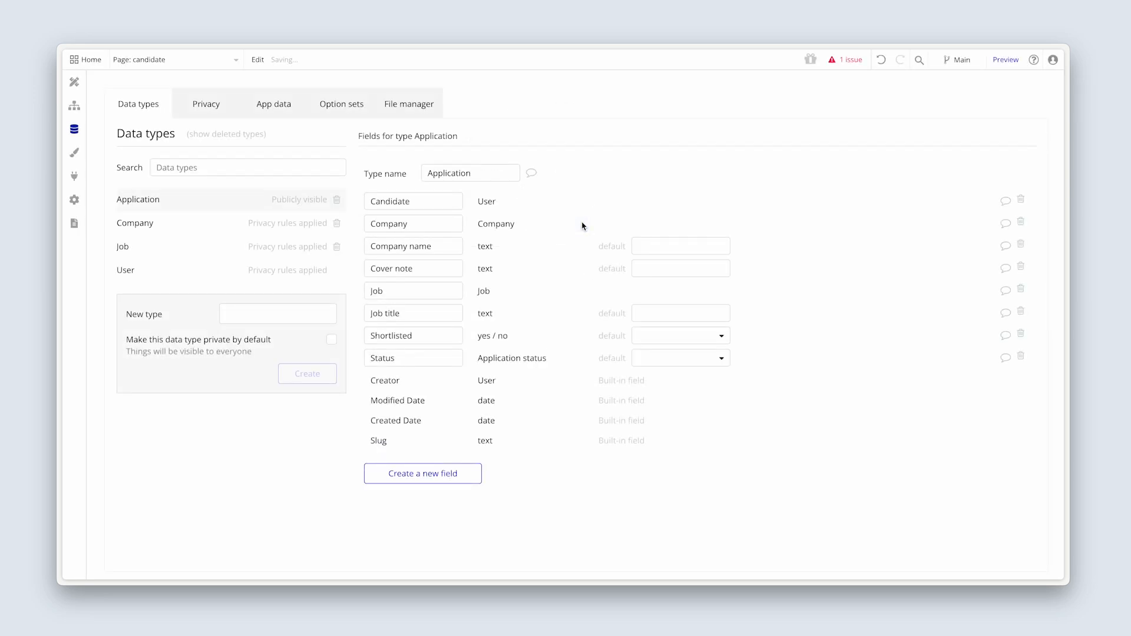
Step: Set the blank constraint in Table jobs' Search for Applications data source to "Any field contains"
click(74, 82)
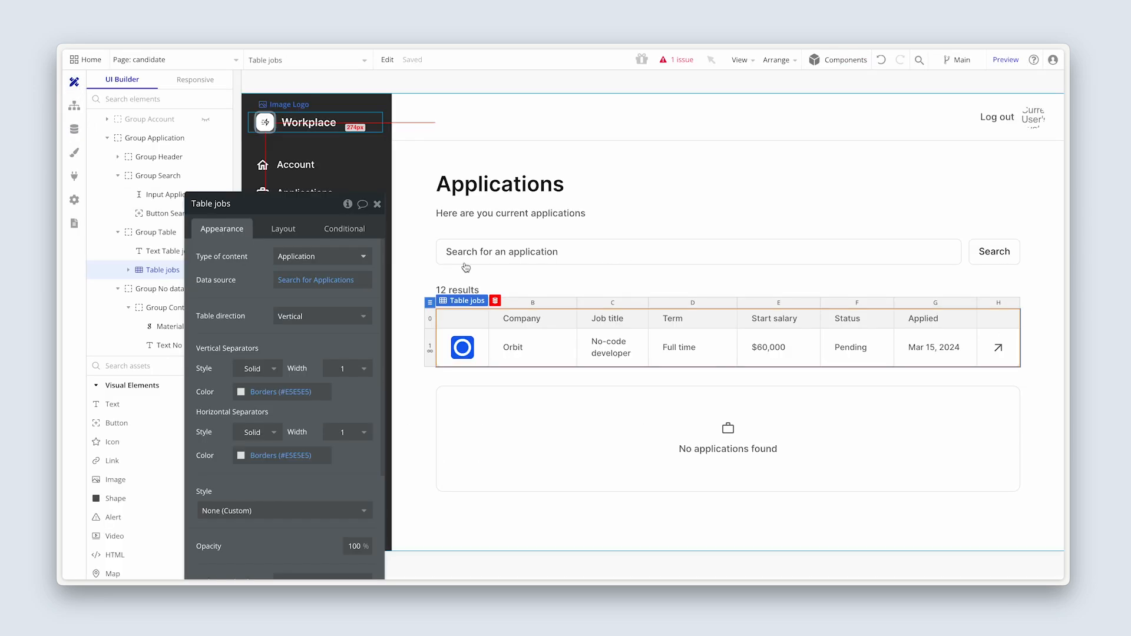
click(341, 288)
click(417, 284)
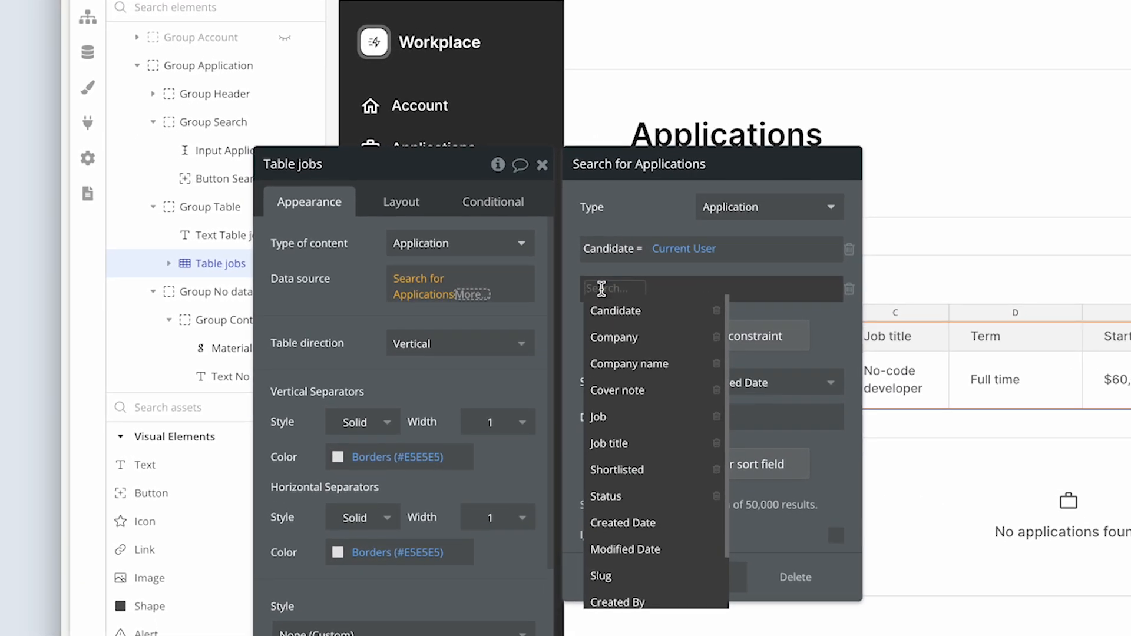
scroll(637, 471, down, 2)
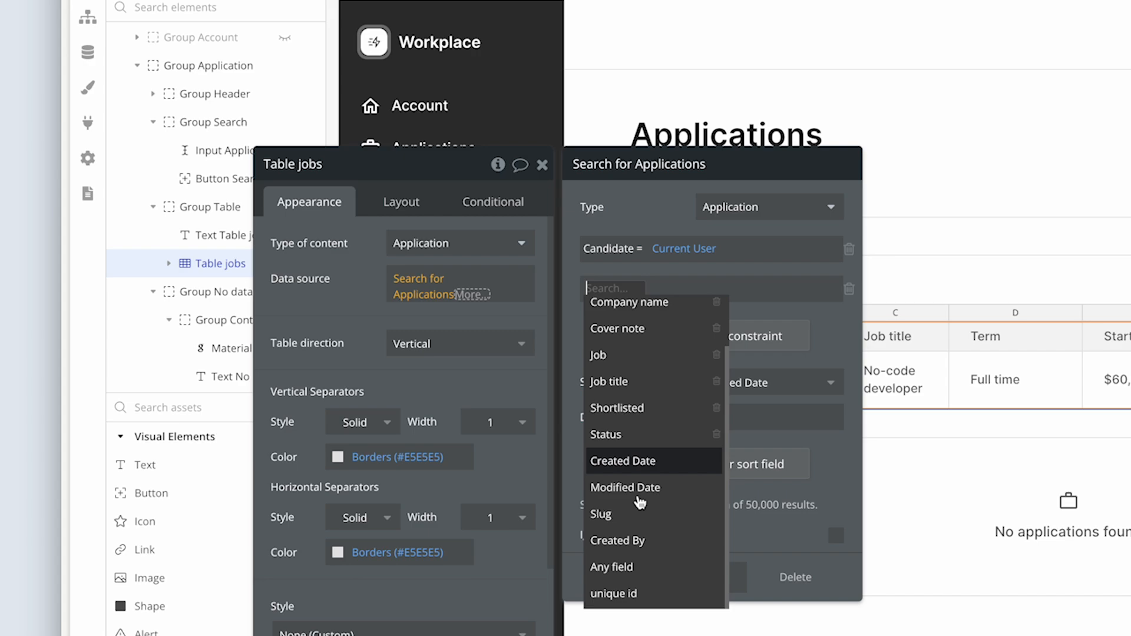
click(646, 566)
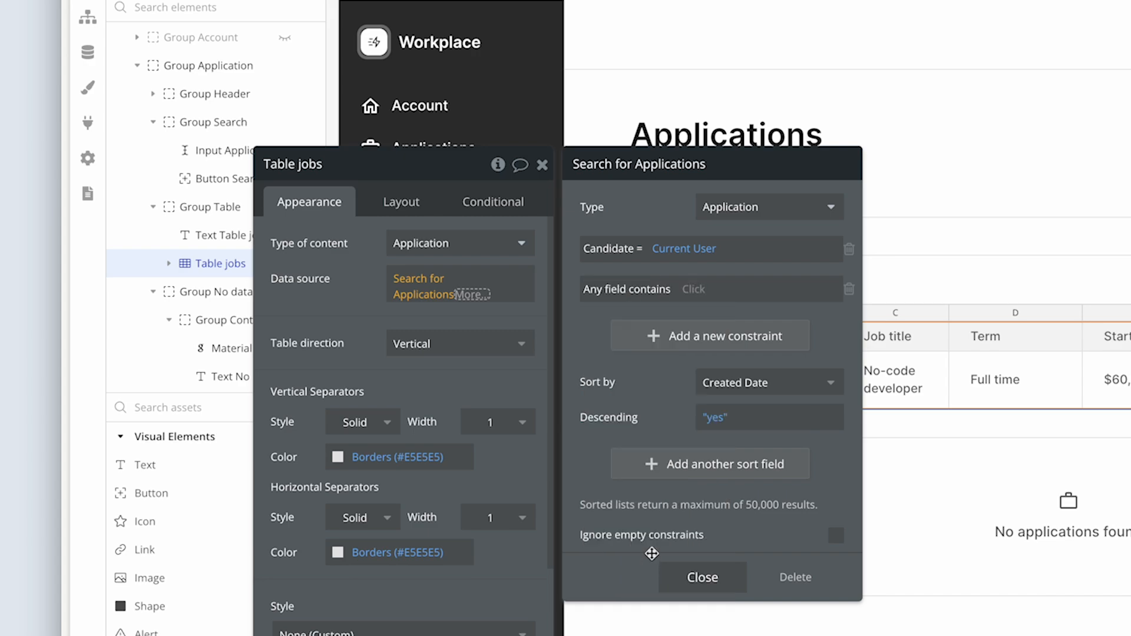
Step: Set the "Any field contains" value to data from the page URL, using the text parameter "query"
click(695, 291)
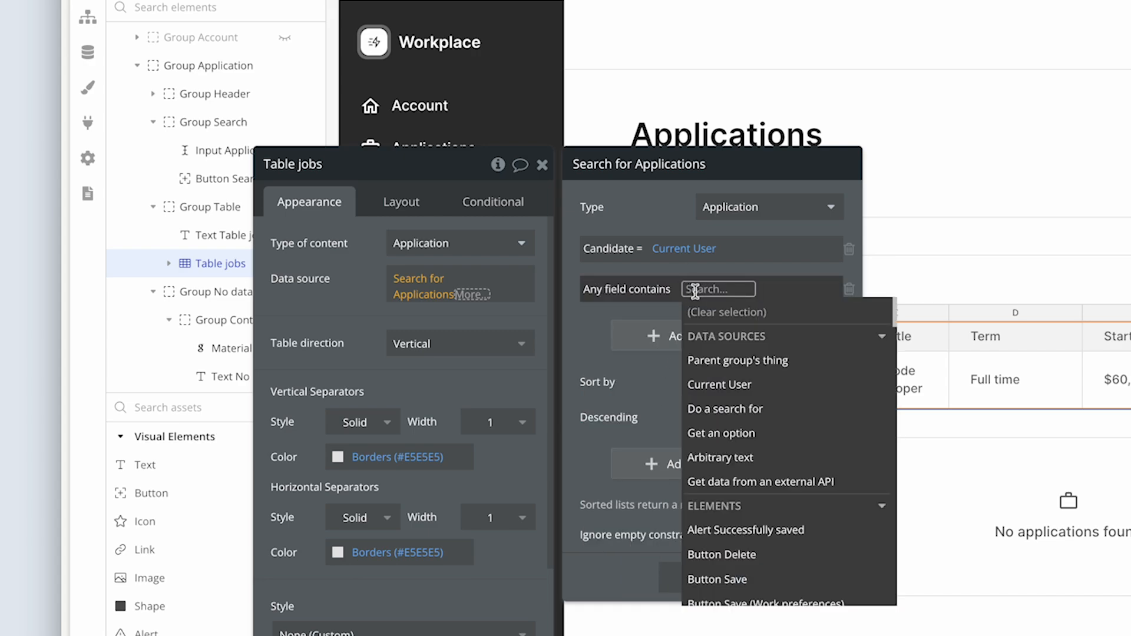
text(get)
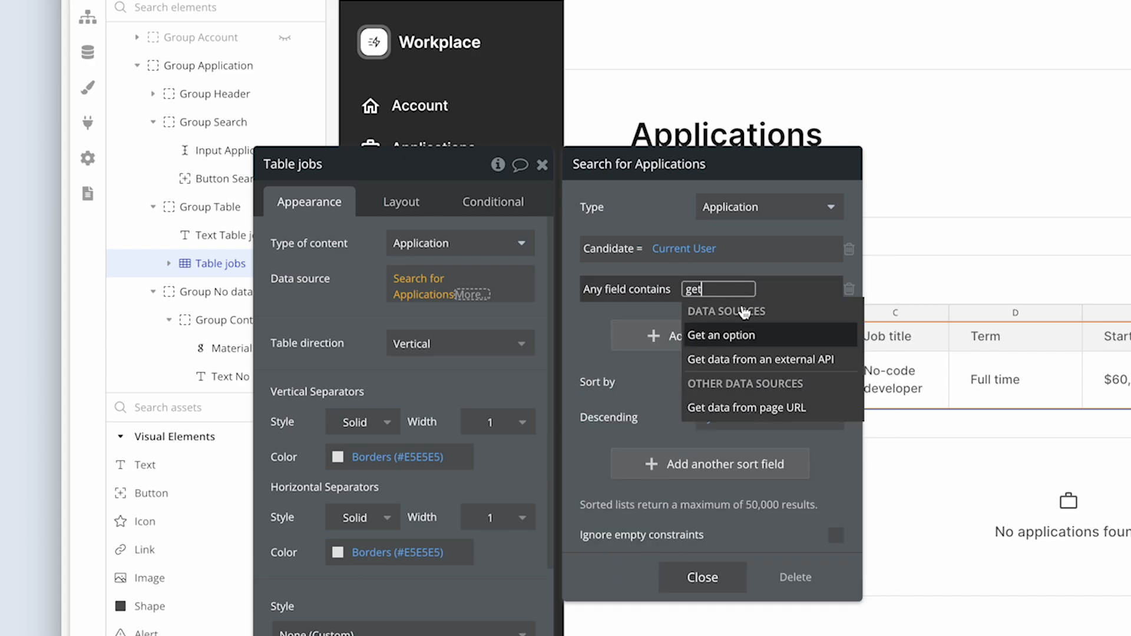
click(815, 412)
click(745, 242)
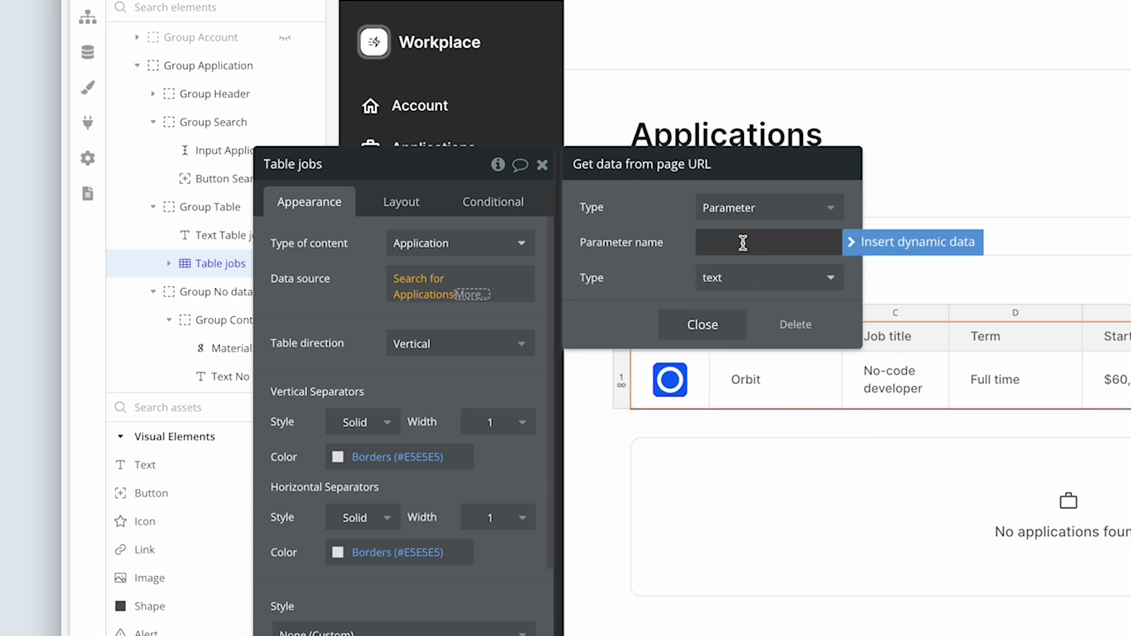
text(query)
click(704, 326)
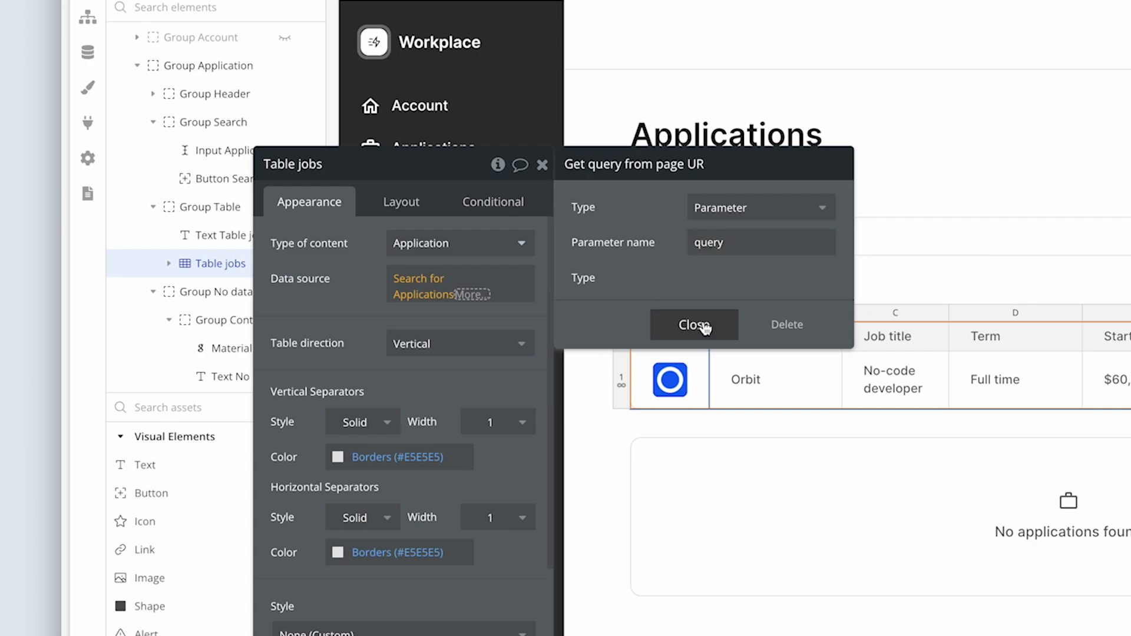
click(373, 281)
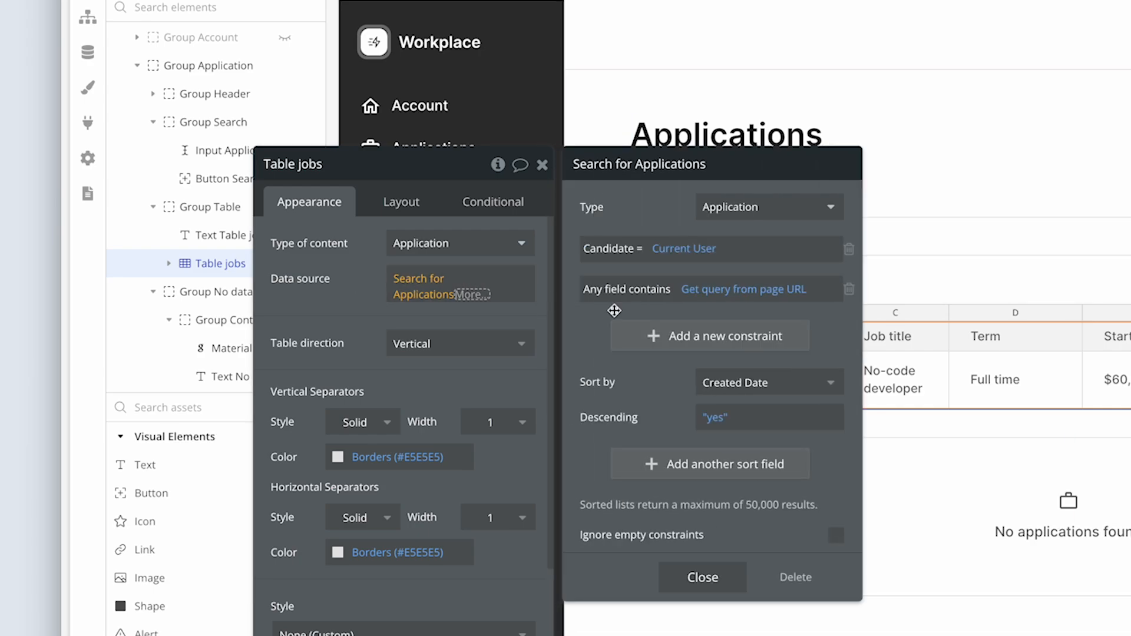
Step: Make the Search for Applications ignore empty constraints, close its settings and move the Table jobs property editor aside
click(834, 538)
click(702, 576)
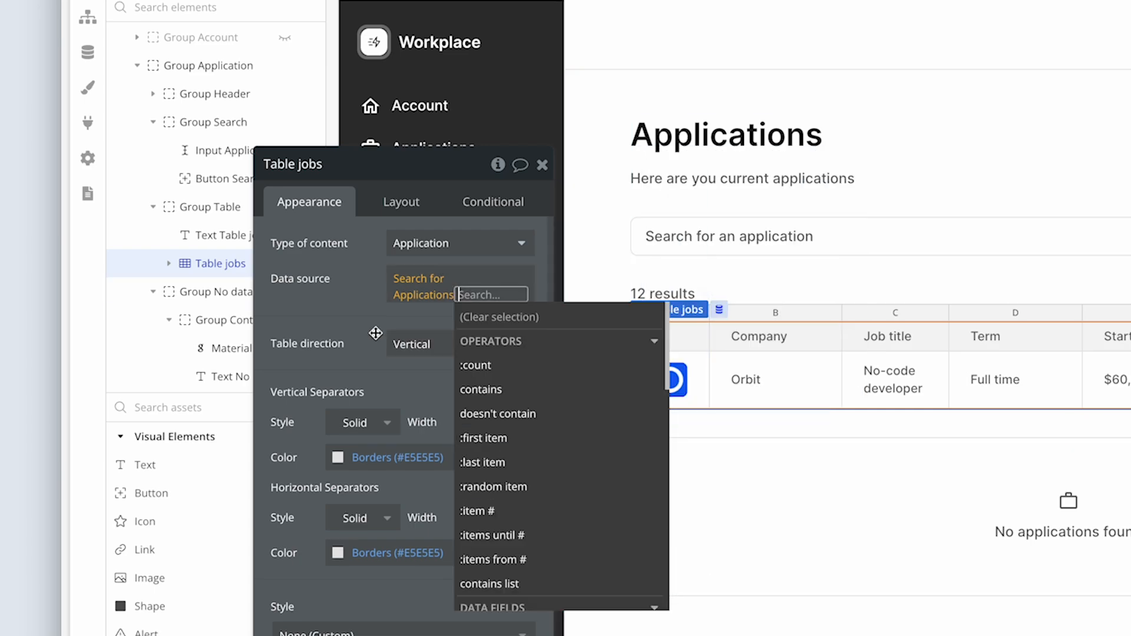
click(361, 331)
drag(361, 331, 448, 301)
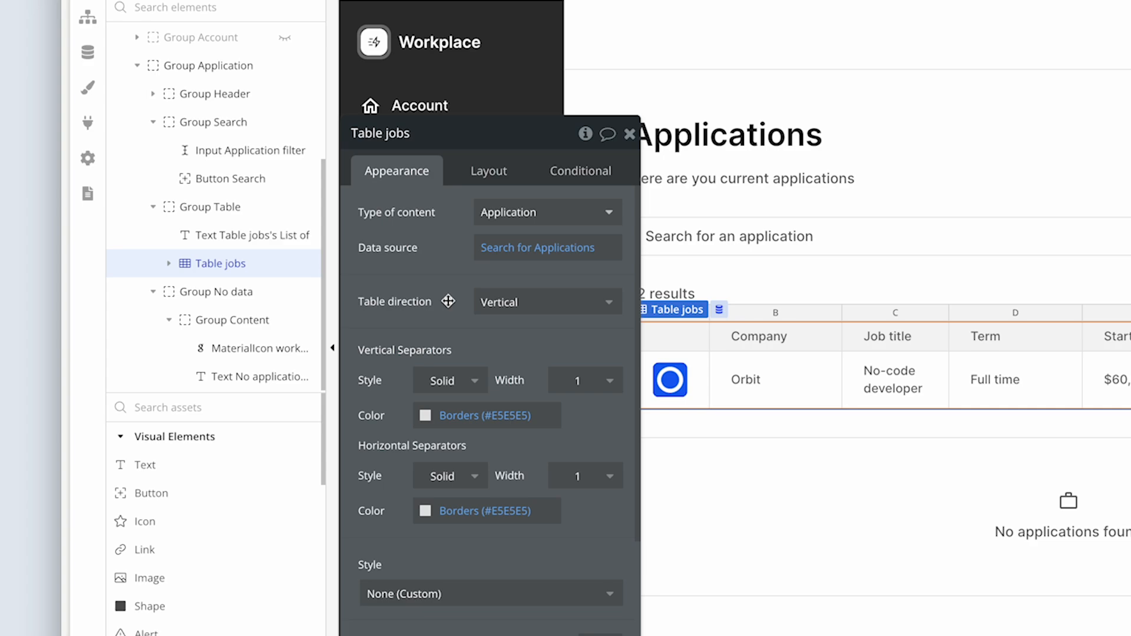